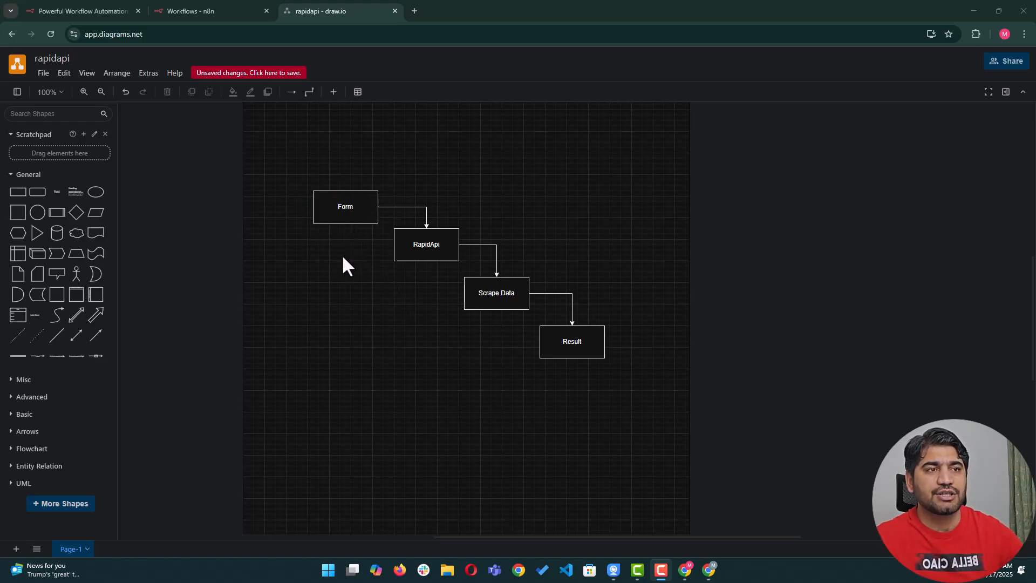
Walk through the Form, RapidApi, Scrape Data and Result boxes, then switch to RapidAPI.
{"action": "left_click", "coordinate": [342, 210]}
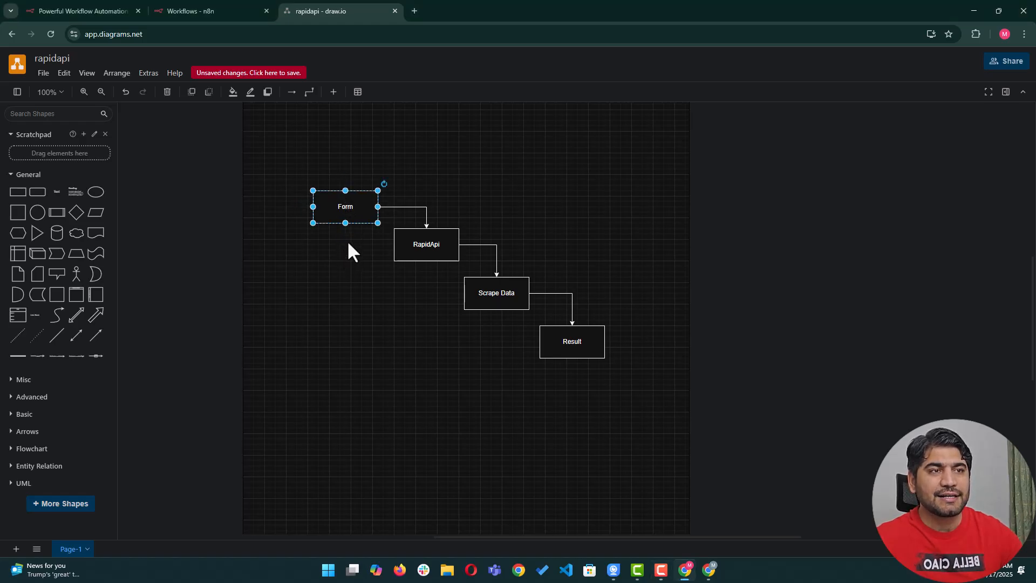
{"action": "left_click", "coordinate": [425, 256]}
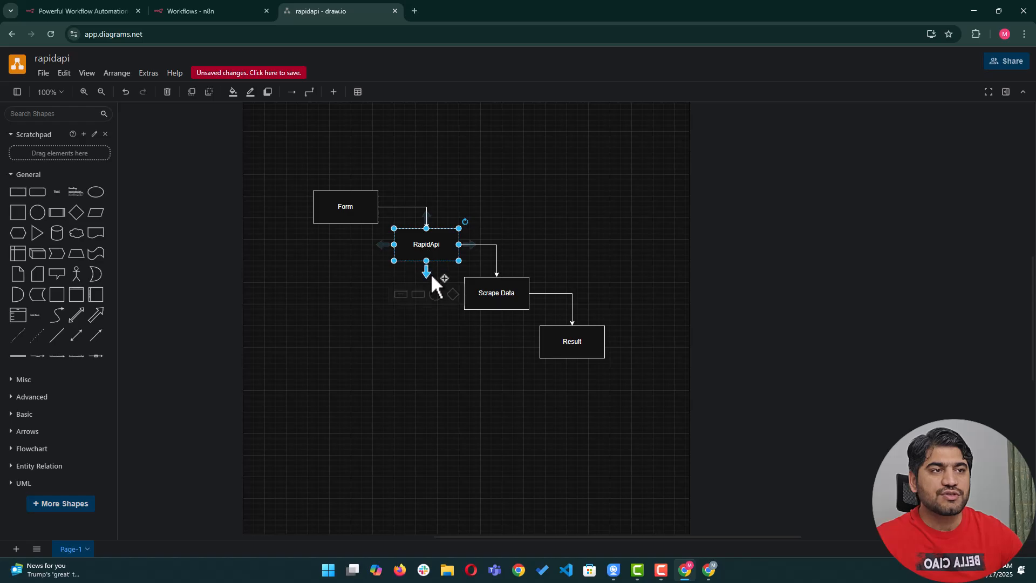
{"action": "left_click", "coordinate": [496, 293]}
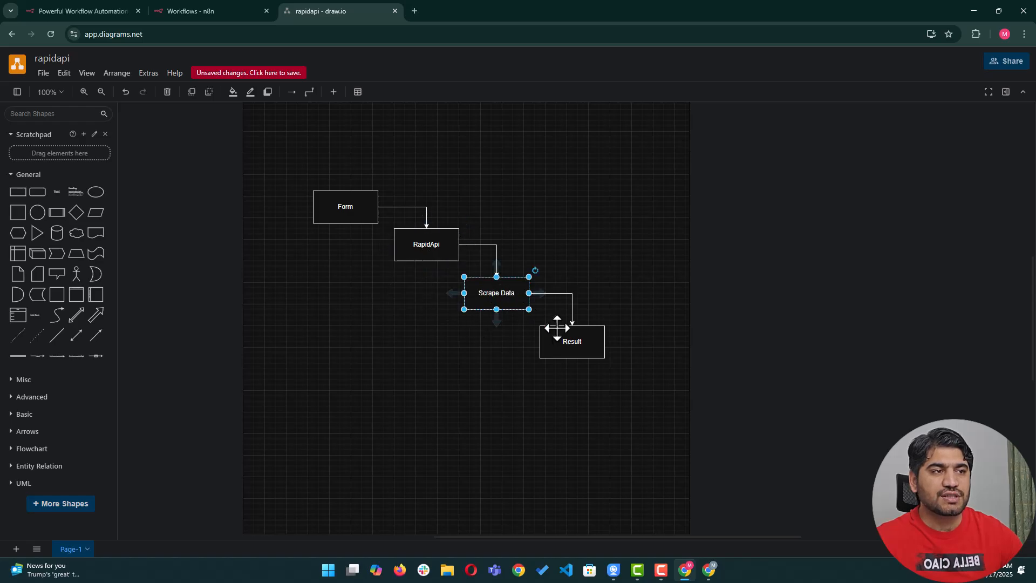
{"action": "left_click", "coordinate": [569, 340]}
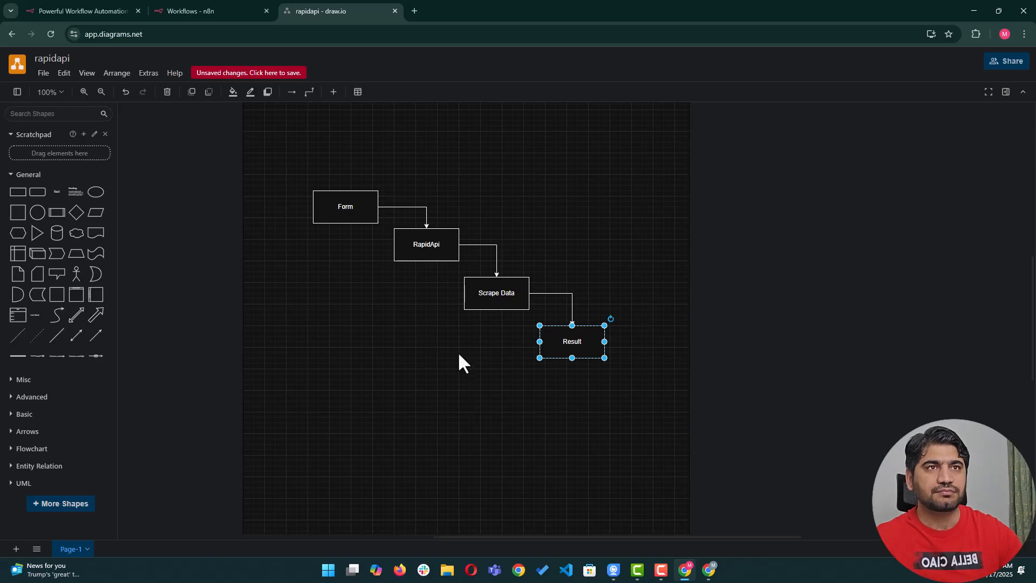
{"action": "left_click", "coordinate": [708, 569]}
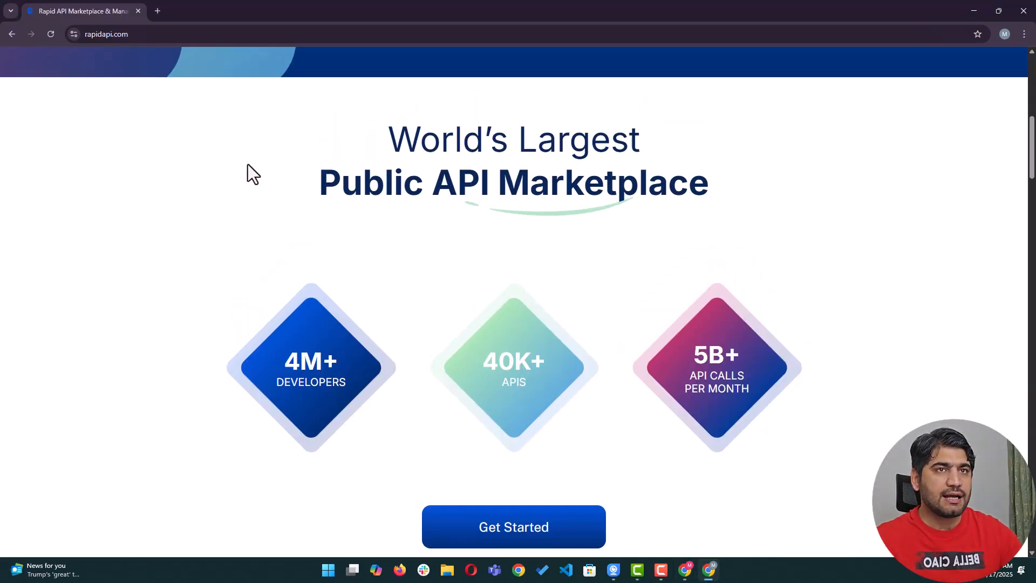
Scroll through the rapidapi.com marketplace homepage, then bring the other Chrome window forward.
{"action": "scroll", "coordinate": [381, 231], "scroll_direction": "up", "scroll_amount": 10}
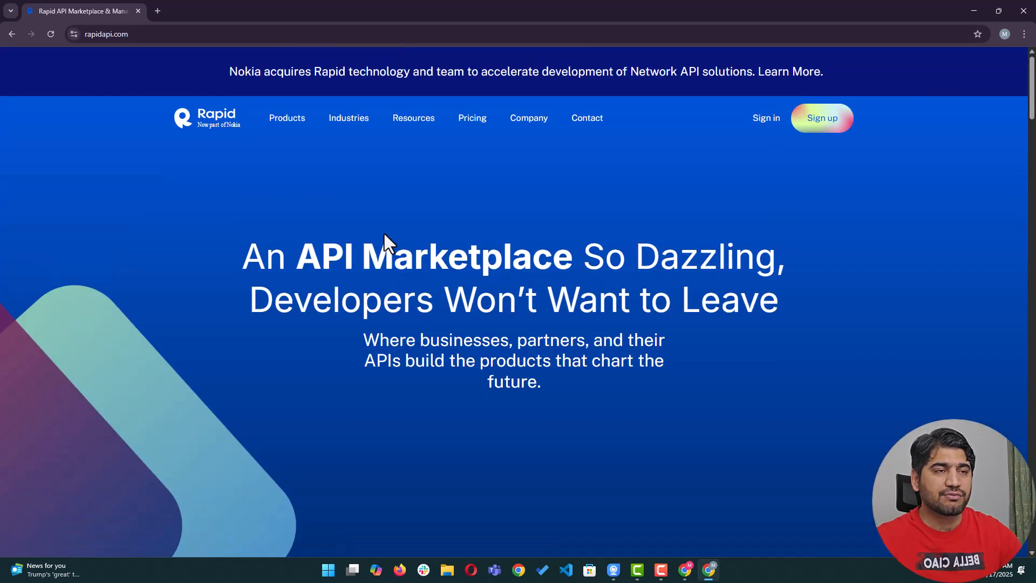
{"action": "scroll", "coordinate": [446, 354], "scroll_direction": "down", "scroll_amount": 3}
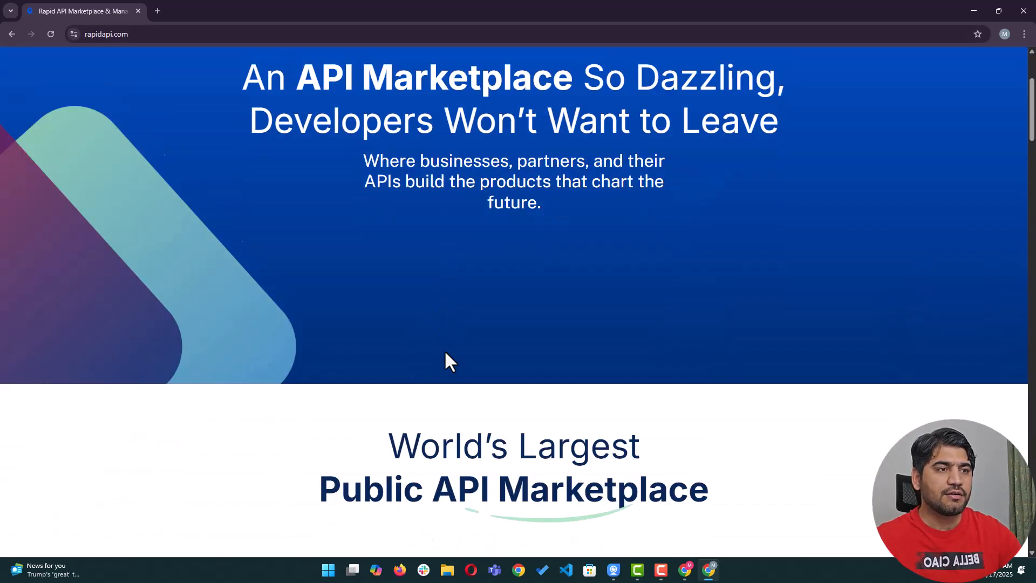
{"action": "scroll", "coordinate": [445, 354], "scroll_direction": "down", "scroll_amount": 5}
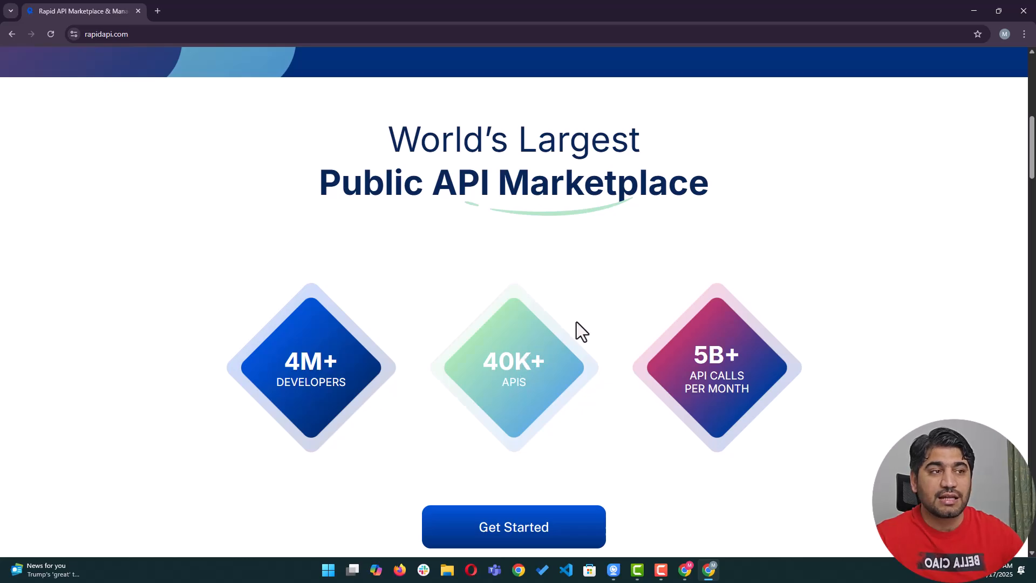
{"action": "scroll", "coordinate": [582, 326], "scroll_direction": "down", "scroll_amount": 1}
{"action": "scroll", "coordinate": [582, 326], "scroll_direction": "up", "scroll_amount": 10}
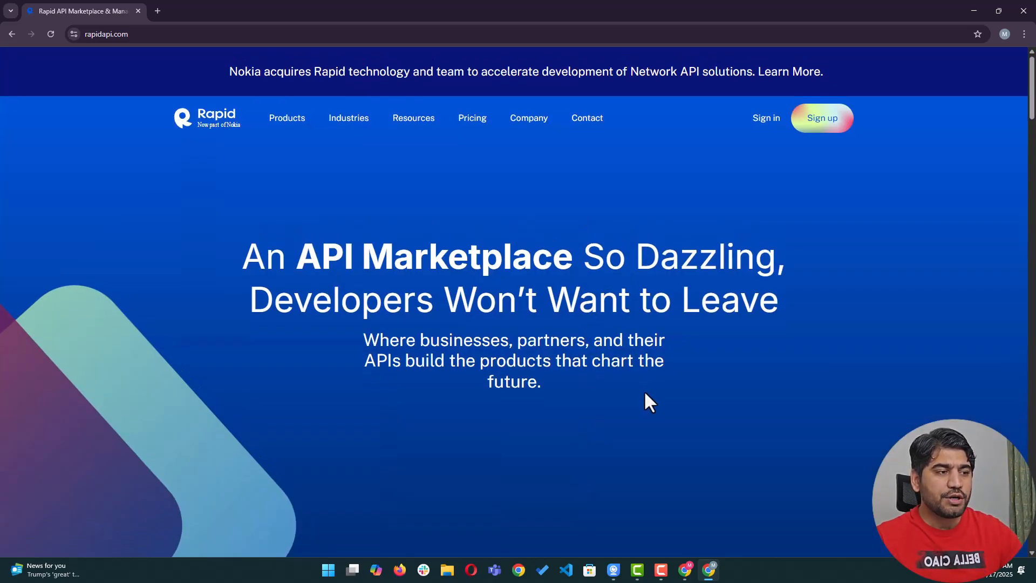
{"action": "left_click", "coordinate": [684, 567]}
Look over the n8n.io homepage, then settle on the empty 'Workflows - n8n' overview.
{"action": "left_click", "coordinate": [93, 10]}
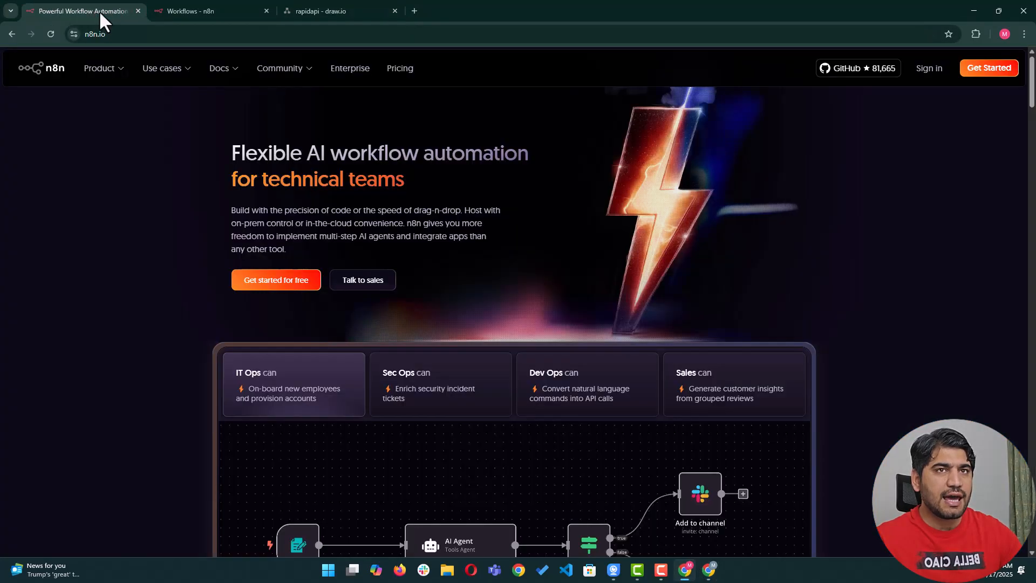
{"action": "left_click", "coordinate": [169, 14]}
{"action": "left_click", "coordinate": [73, 10]}
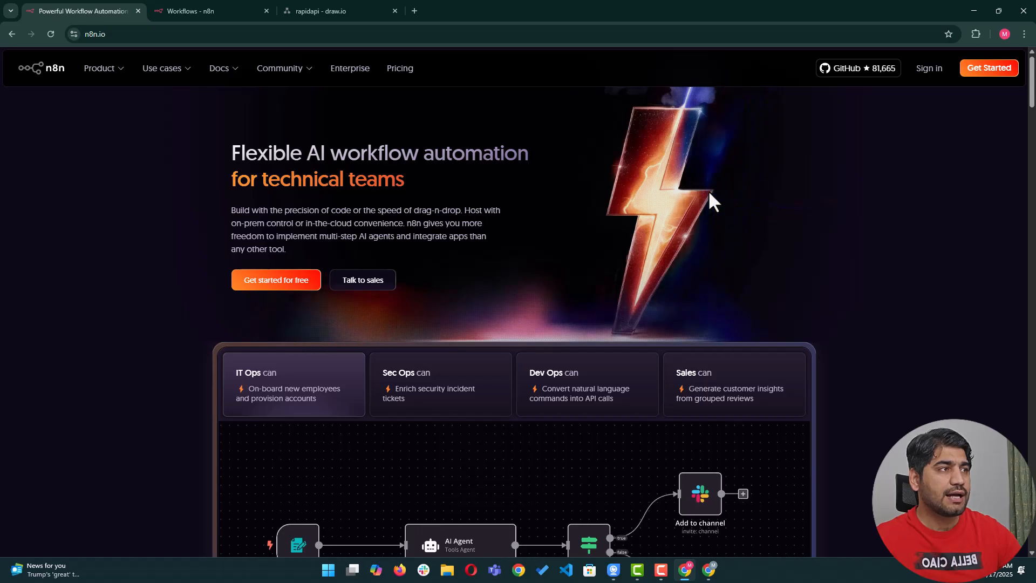
{"action": "scroll", "coordinate": [656, 184], "scroll_direction": "down", "scroll_amount": 1}
{"action": "scroll", "coordinate": [571, 178], "scroll_direction": "up", "scroll_amount": 1}
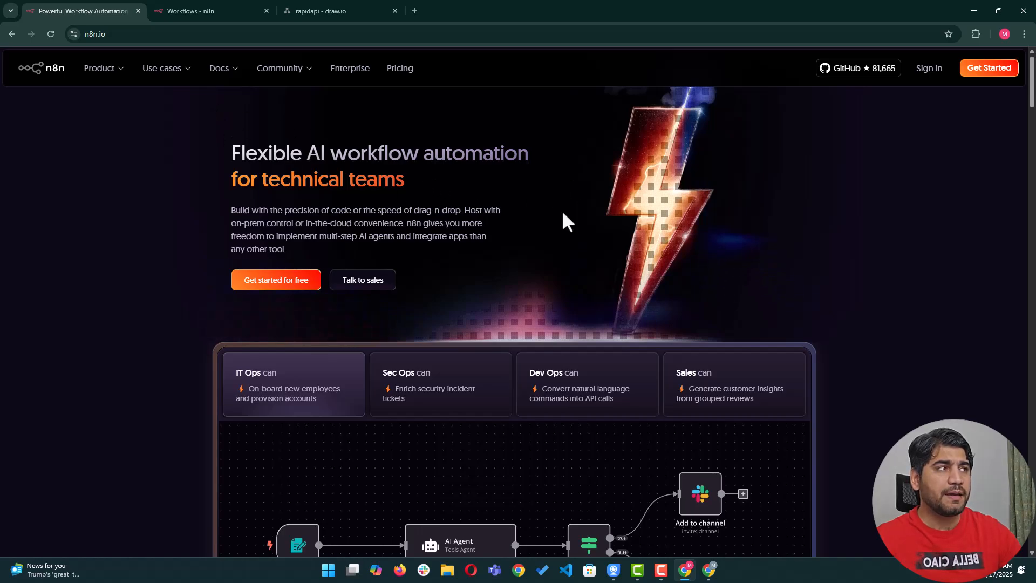
{"action": "left_click", "coordinate": [238, 10]}
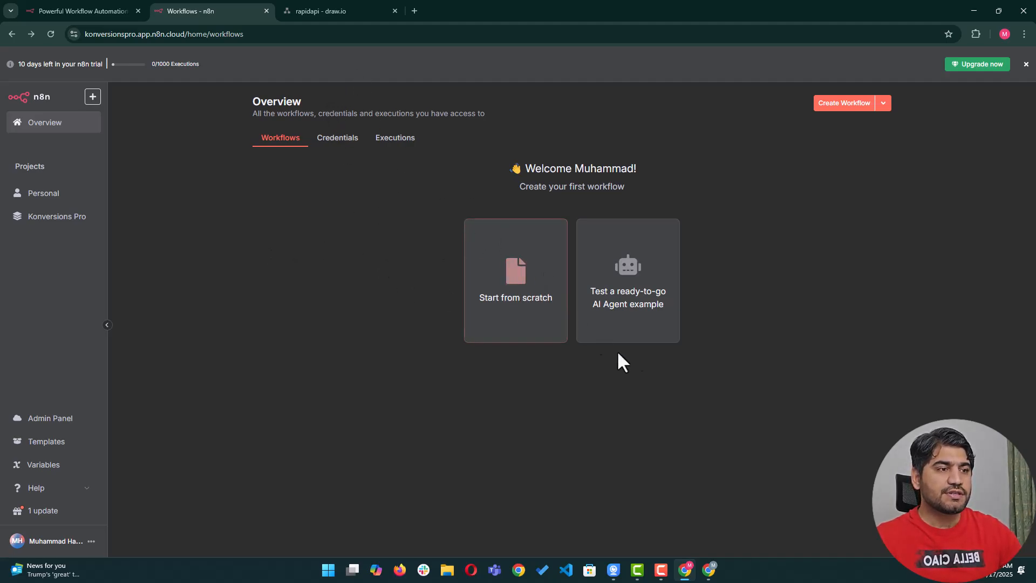
Check the Form box in the draw.io diagram and return to the n8n overview.
{"action": "left_click", "coordinate": [337, 13]}
{"action": "left_click", "coordinate": [342, 212]}
{"action": "left_click", "coordinate": [205, 11]}
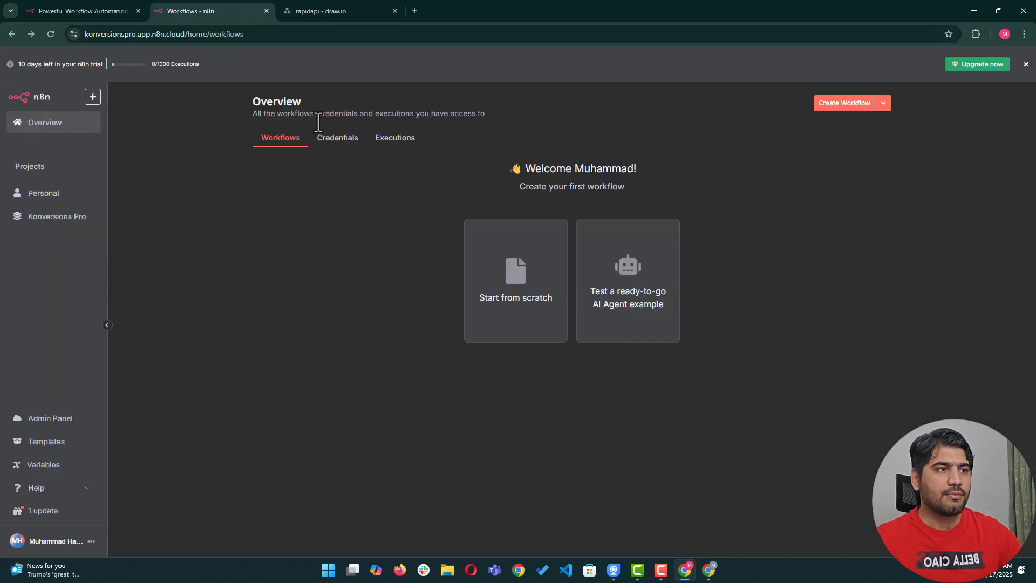
Start a blank workflow with the n8n Form 'On new n8n Form event' trigger as its first step.
{"action": "left_click", "coordinate": [522, 272]}
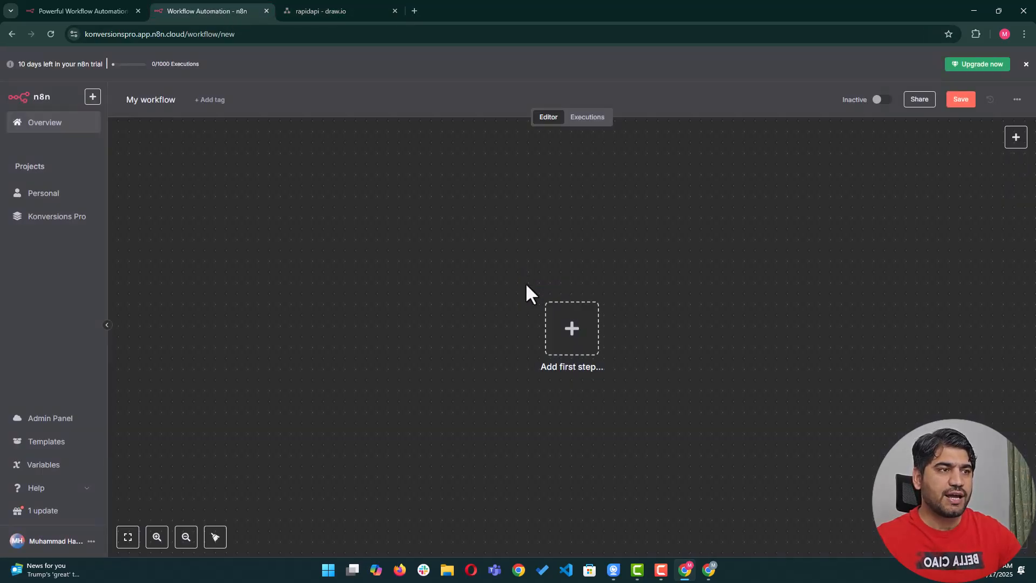
{"action": "left_click", "coordinate": [577, 350]}
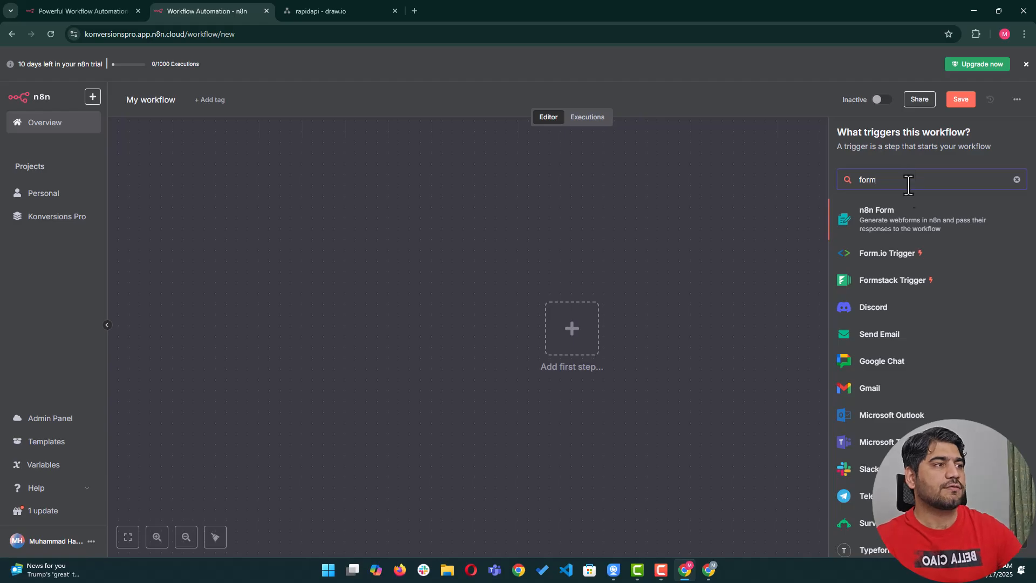
{"action": "left_click", "coordinate": [883, 221]}
{"action": "left_click", "coordinate": [891, 227]}
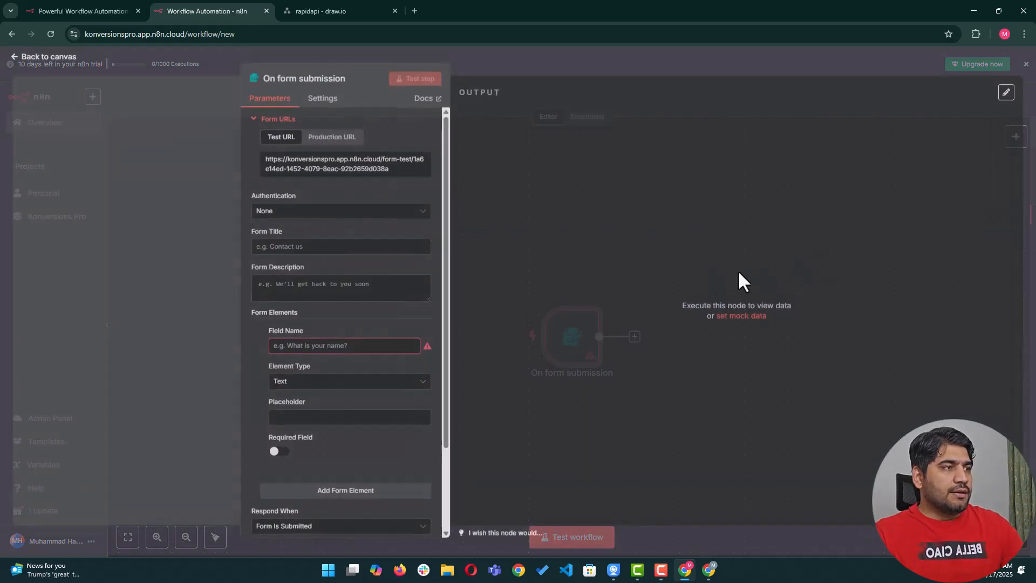
{"action": "scroll", "coordinate": [300, 249], "scroll_direction": "down", "scroll_amount": 2}
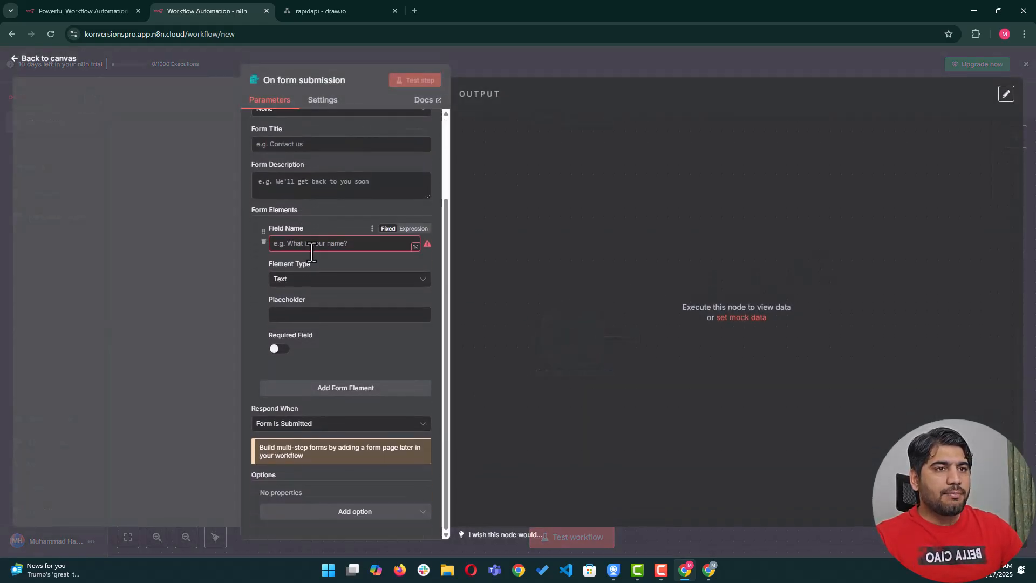
{"action": "scroll", "coordinate": [312, 251], "scroll_direction": "up", "scroll_amount": 2}
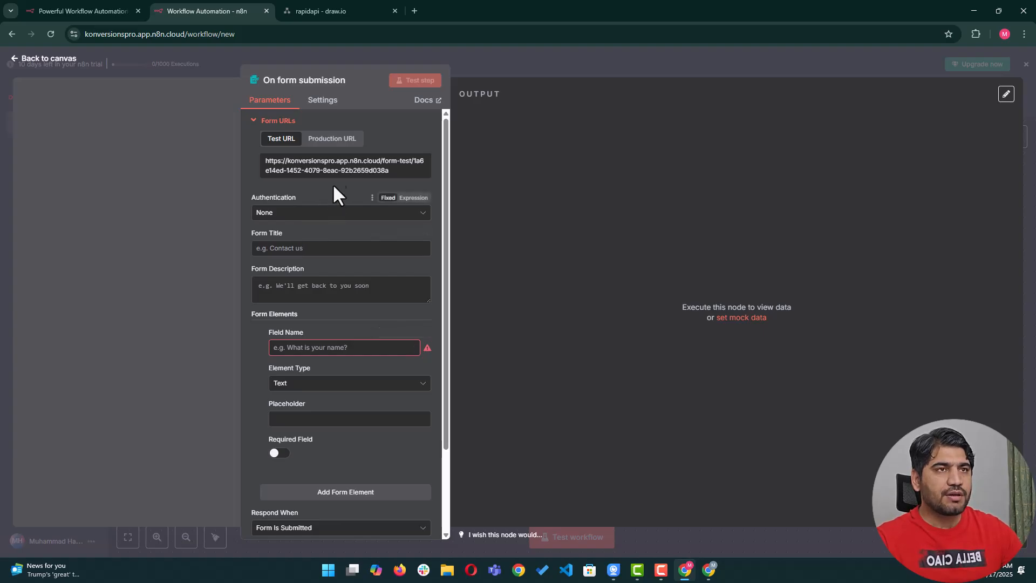
{"action": "left_click", "coordinate": [339, 13]}
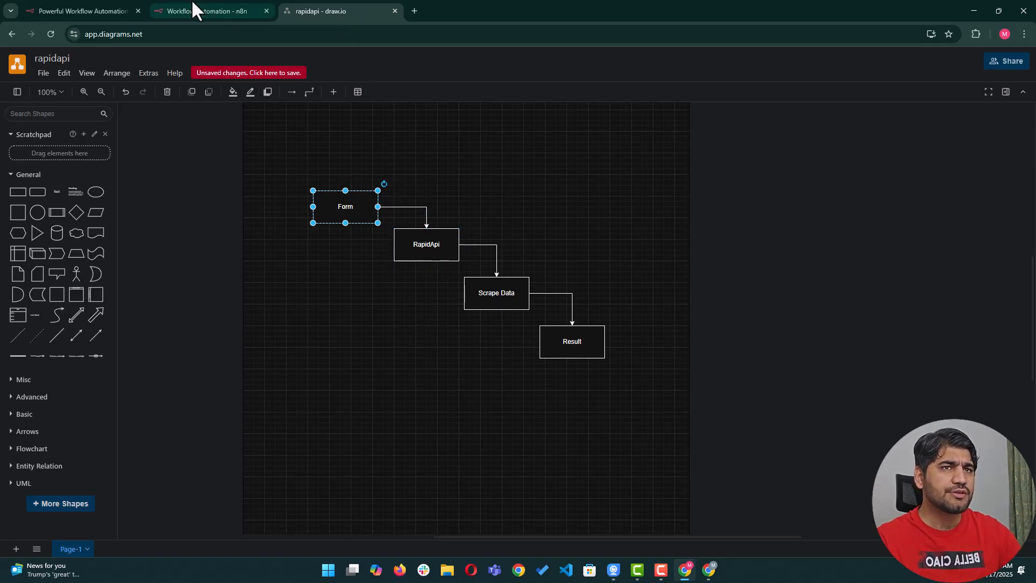
Return to the 'Workflow Automation - n8n' tab showing the form-submission trigger settings.
{"action": "left_click", "coordinate": [224, 11]}
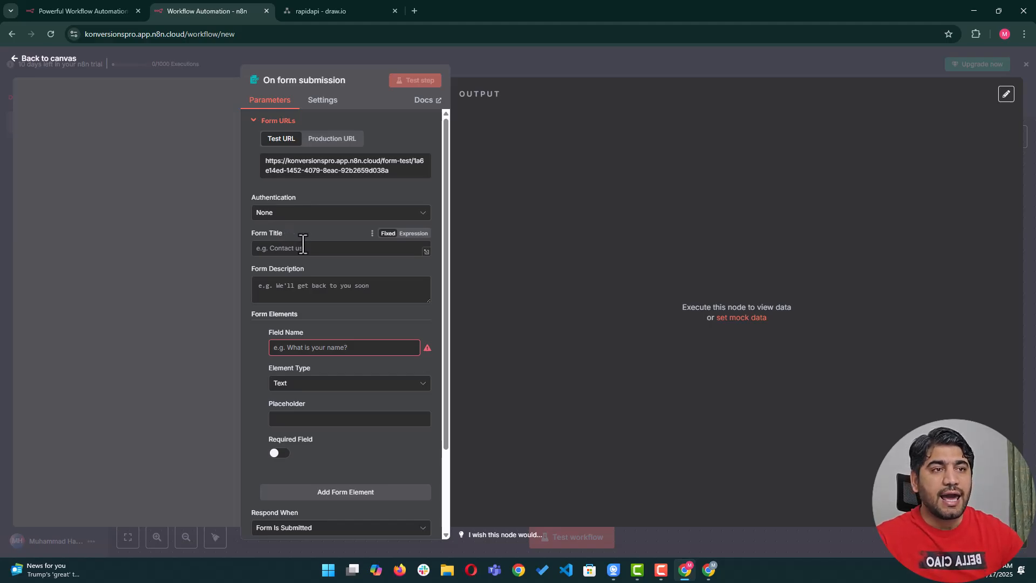
Set the form title to 'N8n Scraper For Youtube'.
{"action": "scroll", "coordinate": [332, 270], "scroll_direction": "down", "scroll_amount": 1}
{"action": "scroll", "coordinate": [332, 270], "scroll_direction": "up", "scroll_amount": 1}
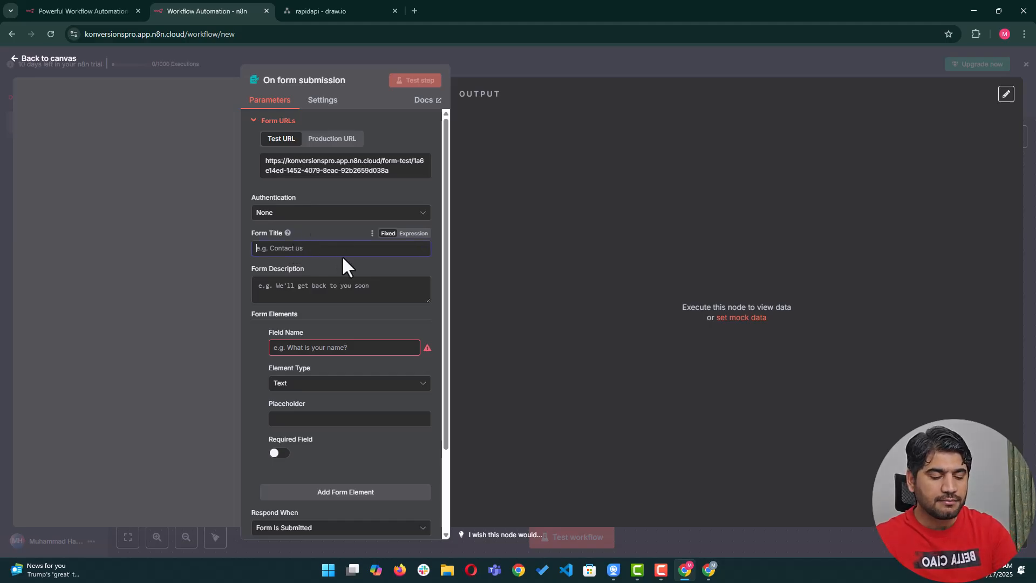
{"action": "type", "text": "N8n S"}
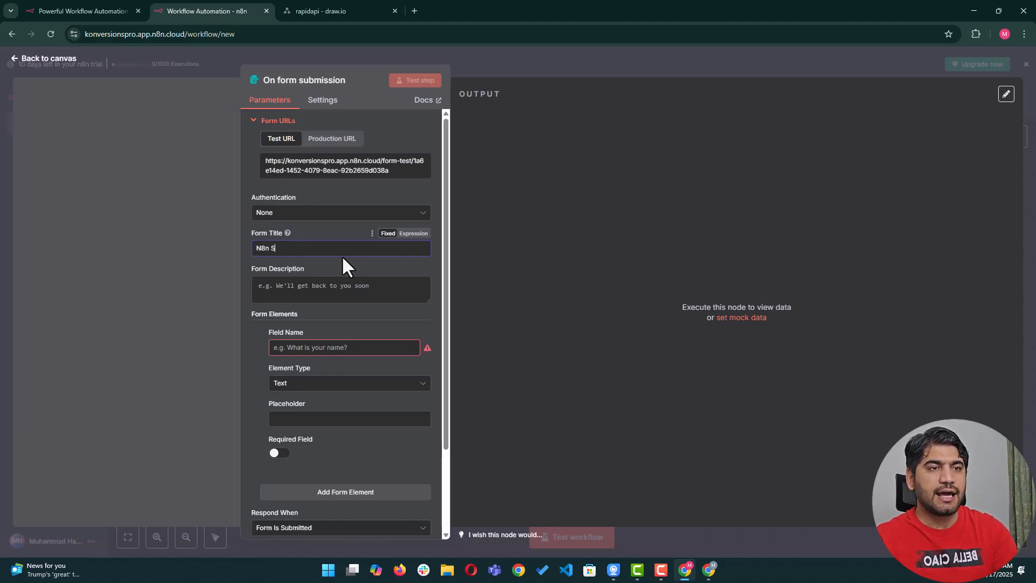
{"action": "type", "text": "craper For Youtube"}
{"action": "left_click", "coordinate": [335, 294]}
Name the form field 'Scrape LinkedIn Profile'.
{"action": "scroll", "coordinate": [329, 270], "scroll_direction": "down", "scroll_amount": 1}
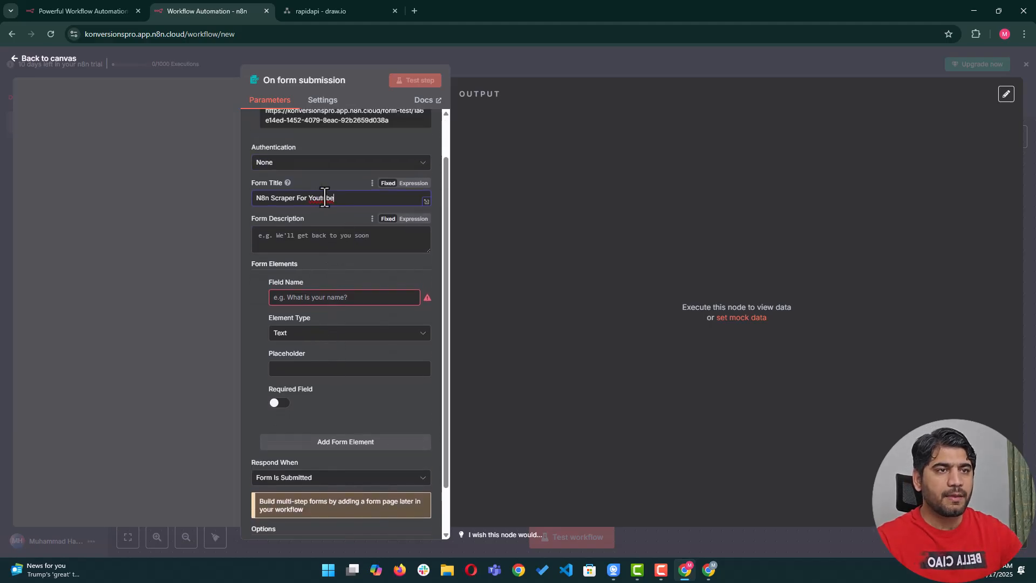
{"action": "left_click", "coordinate": [316, 297]}
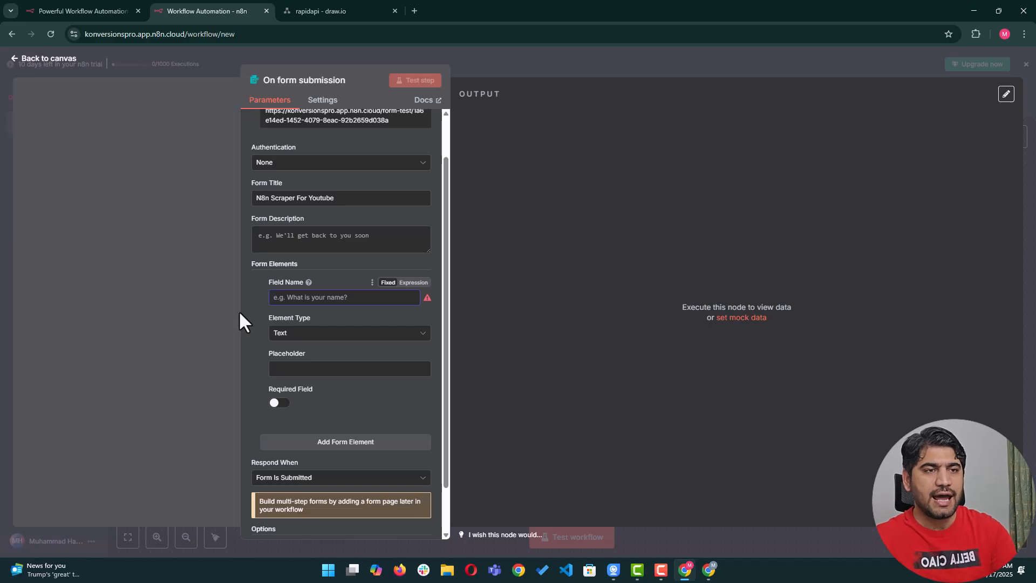
{"action": "type", "text": "Scrape LinkedIn Profile"}
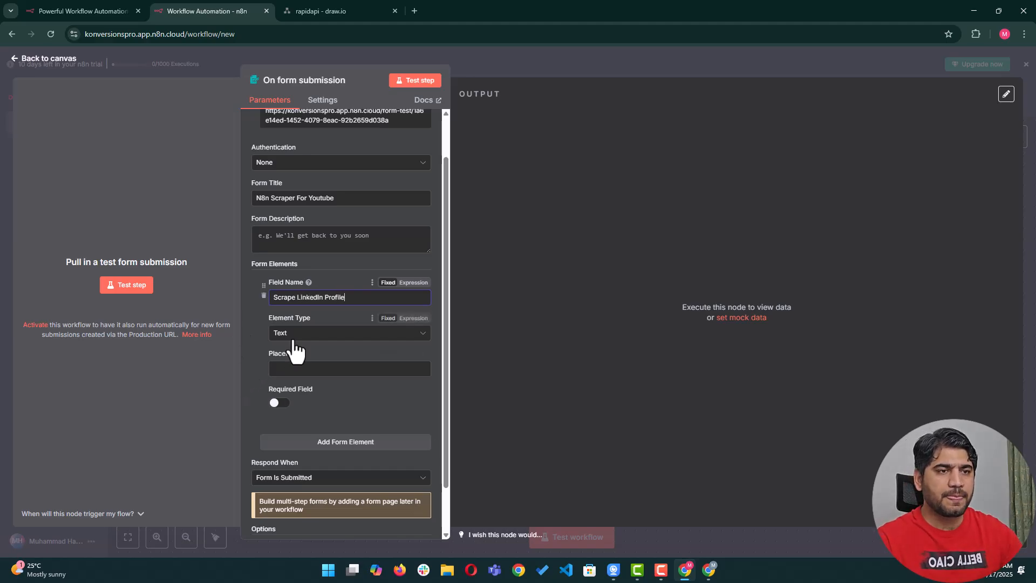
{"action": "scroll", "coordinate": [296, 351], "scroll_direction": "down", "scroll_amount": 1}
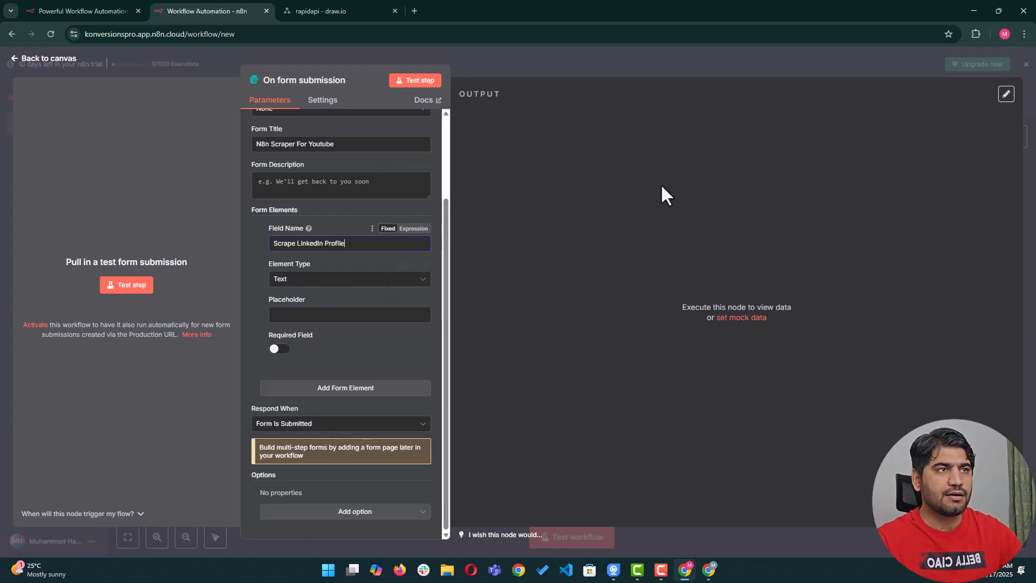
Back on the canvas, move the On form submission node left, then switch to RapidAPI.
{"action": "left_click", "coordinate": [687, 56]}
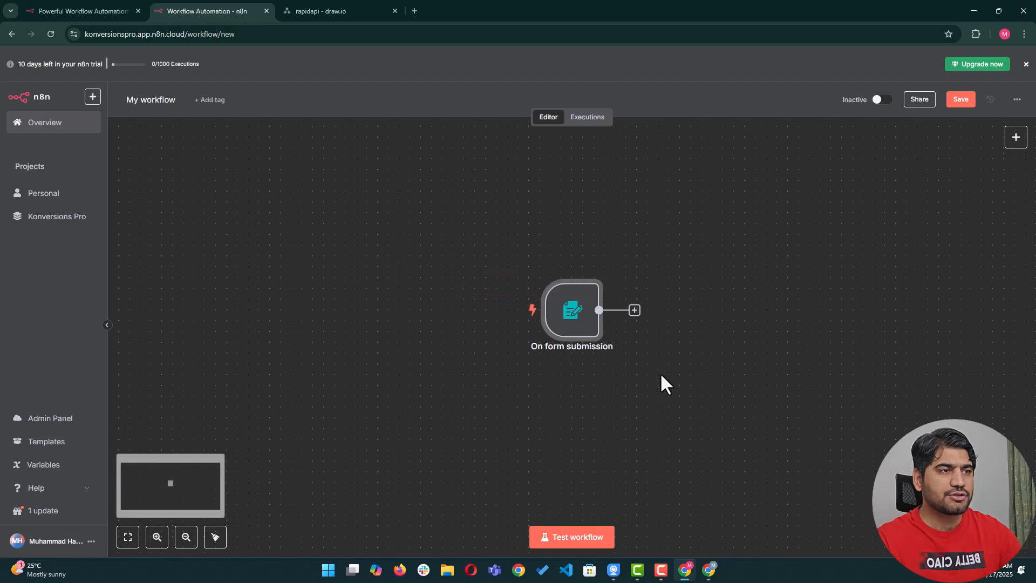
{"action": "left_click_drag", "start_coordinate": [569, 313], "coordinate": [472, 302]}
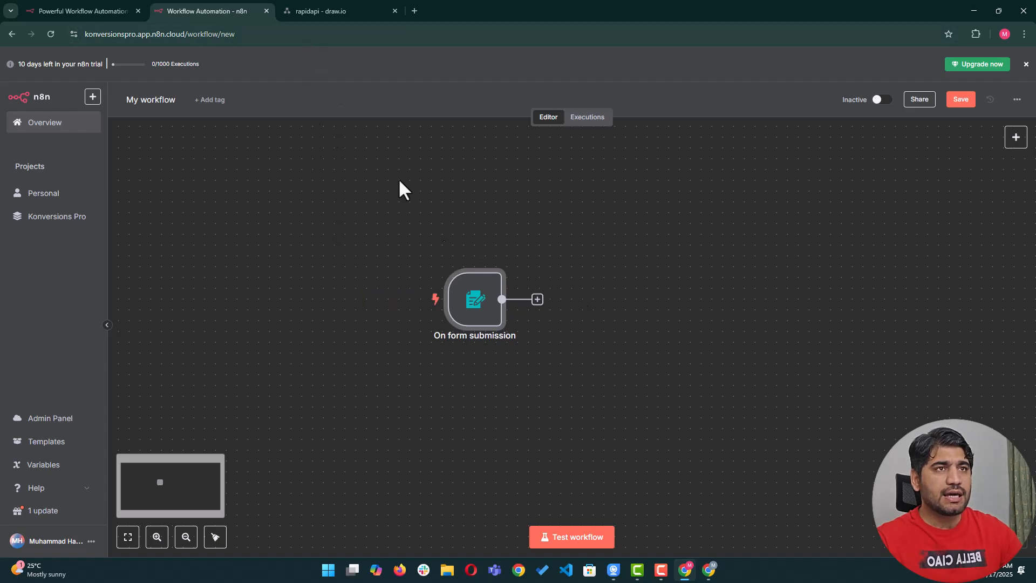
{"action": "left_click", "coordinate": [718, 579]}
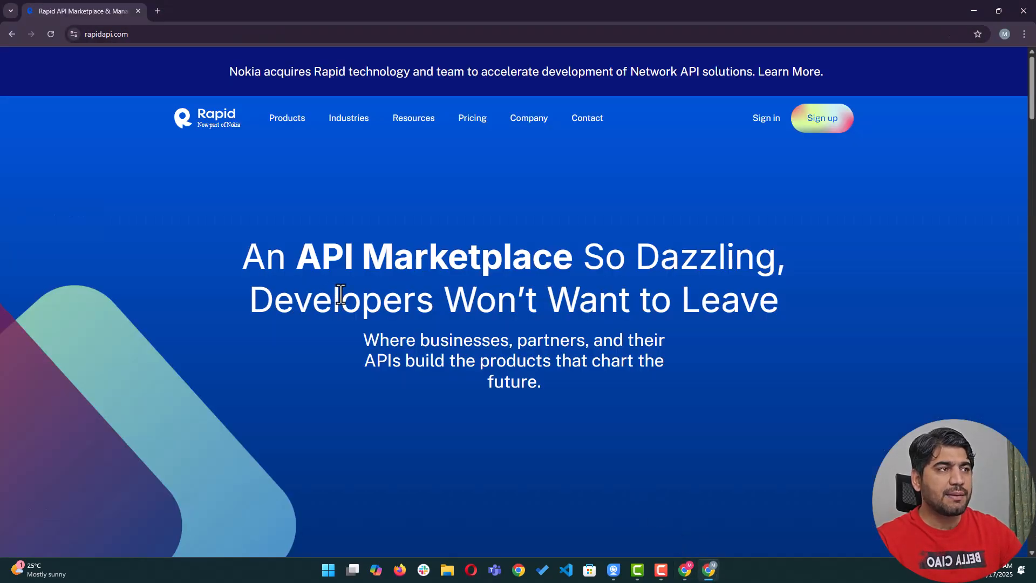
Sign up for RapidAPI using an existing Google account.
{"action": "left_click", "coordinate": [809, 122]}
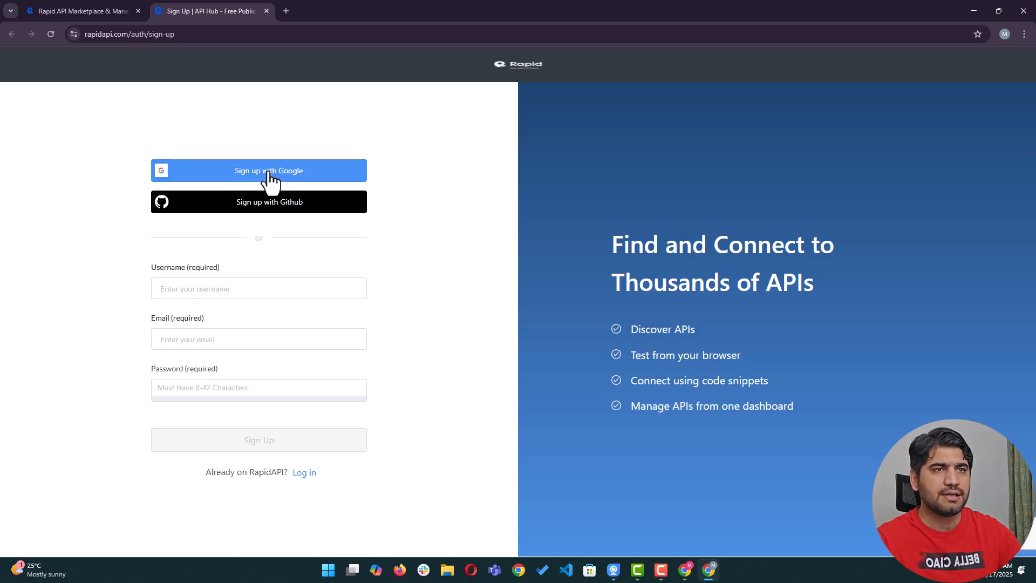
{"action": "left_click", "coordinate": [248, 176]}
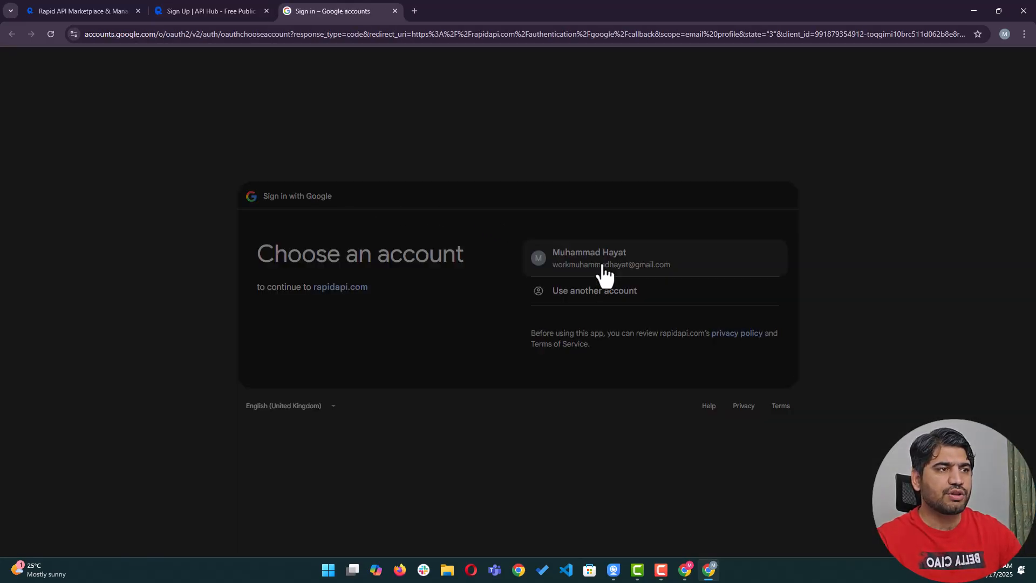
{"action": "left_click", "coordinate": [595, 262]}
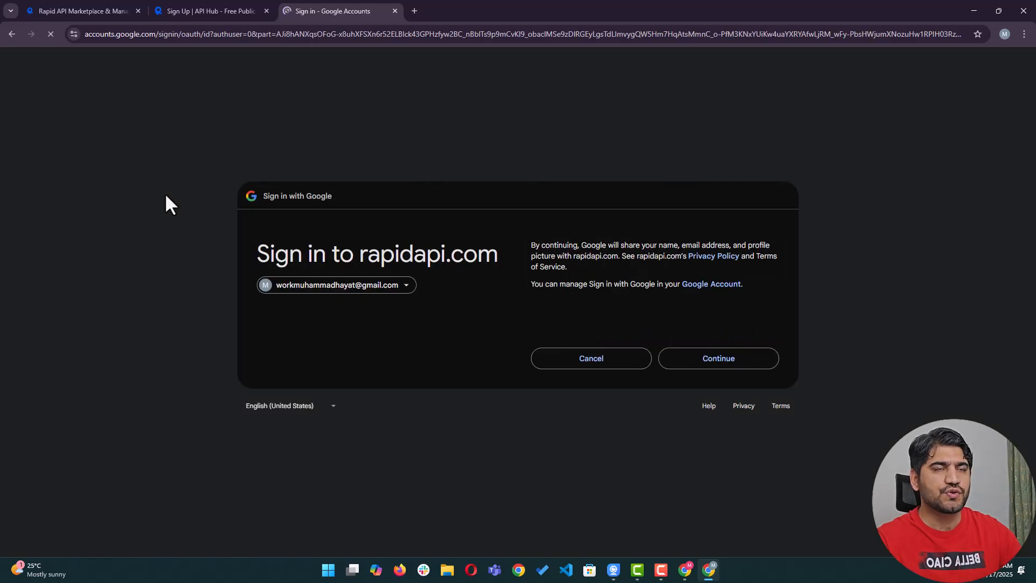
{"action": "left_click", "coordinate": [703, 361]}
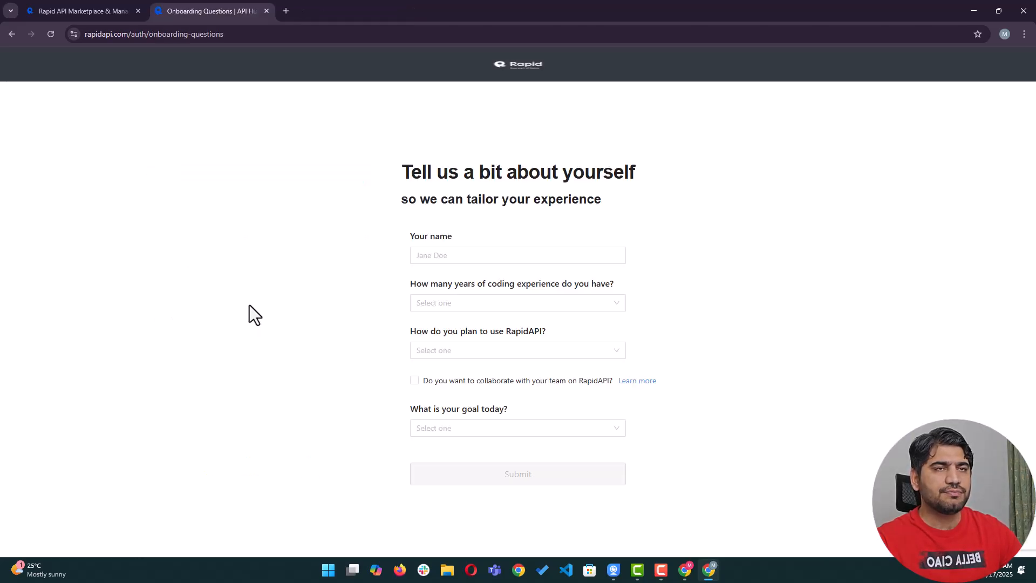
Enter your name and answer 5+ years, Learning or teaching, and 'Learn about what an API is'.
{"action": "left_click", "coordinate": [505, 260]}
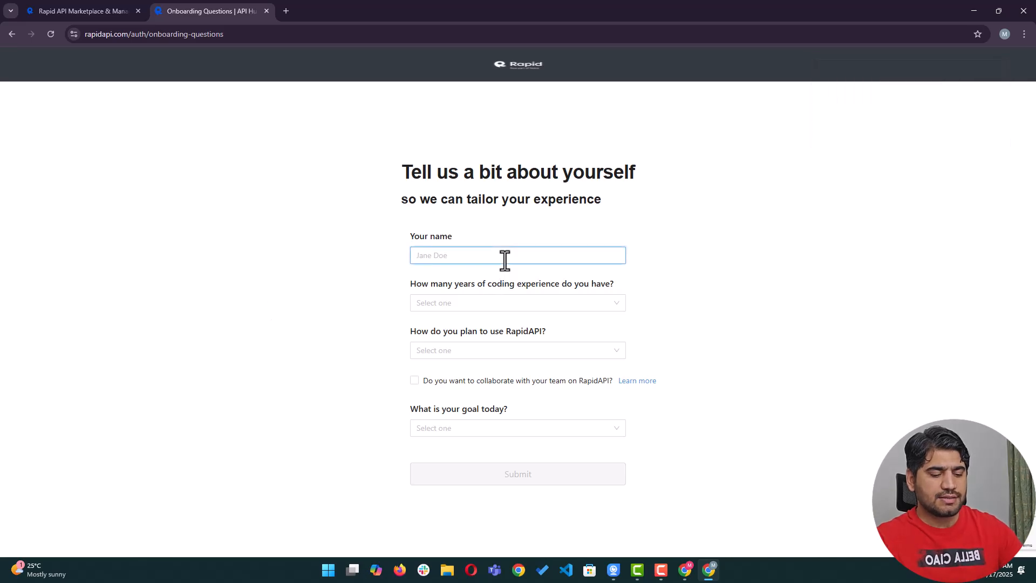
{"action": "key", "text": "Tab"}
{"action": "left_click", "coordinate": [442, 308]}
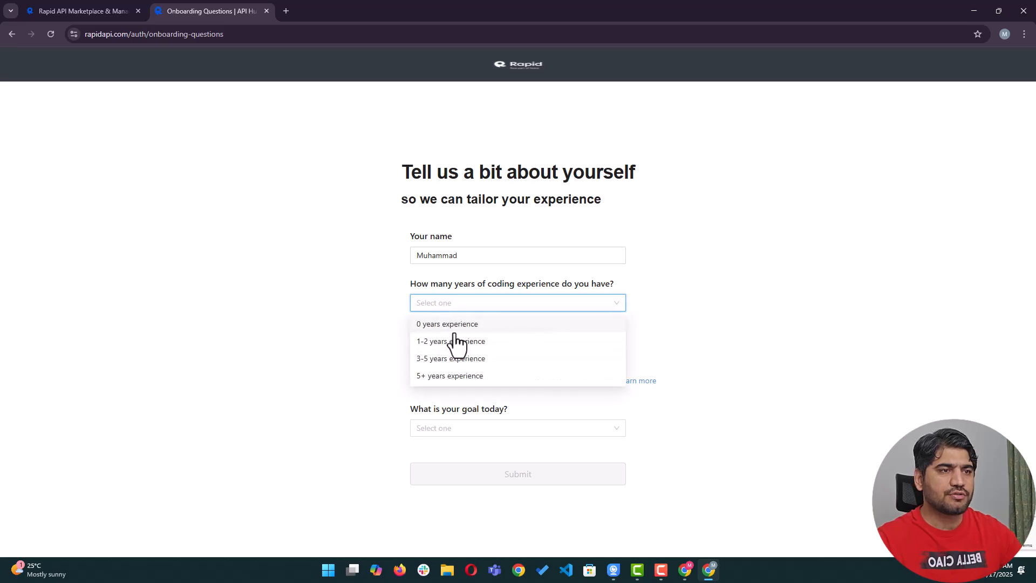
{"action": "left_click", "coordinate": [449, 376]}
{"action": "left_click", "coordinate": [437, 351]}
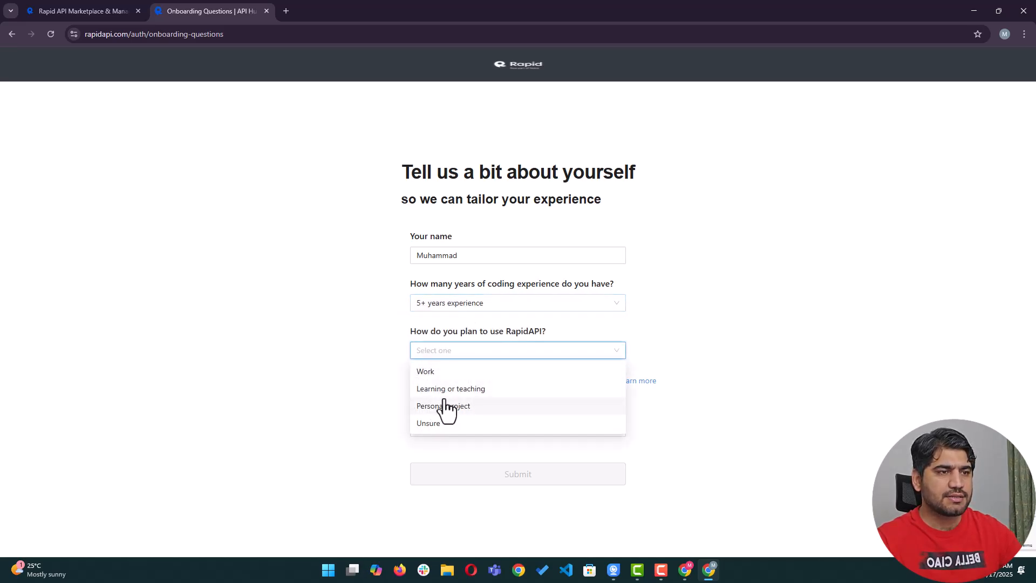
{"action": "left_click", "coordinate": [442, 389]}
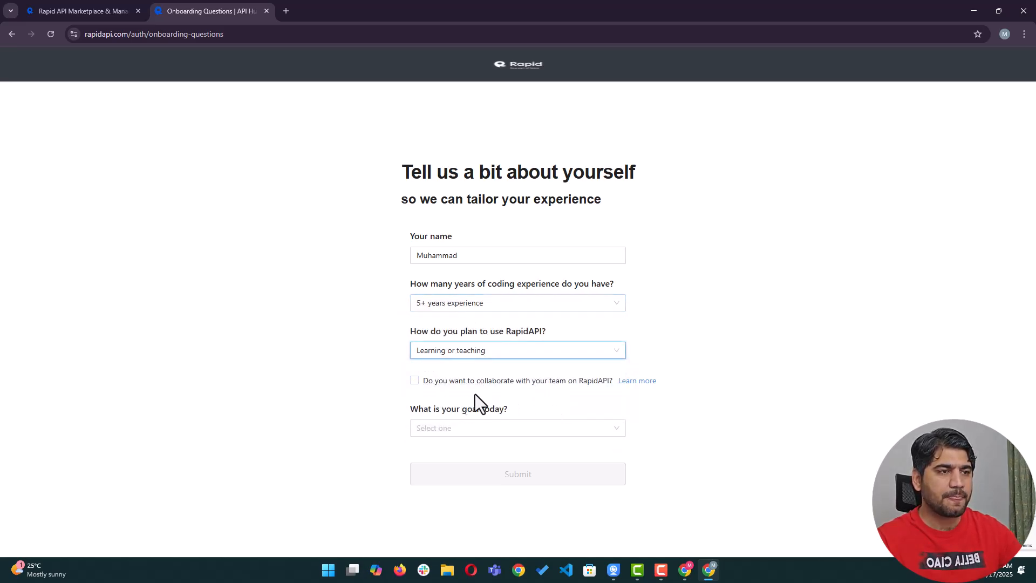
{"action": "left_click", "coordinate": [474, 430]}
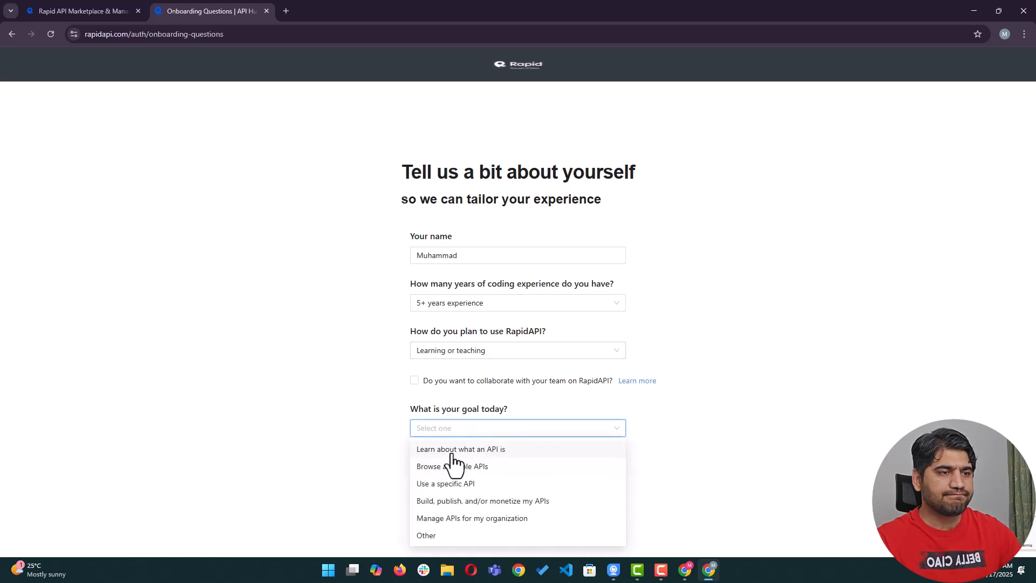
{"action": "left_click", "coordinate": [464, 451]}
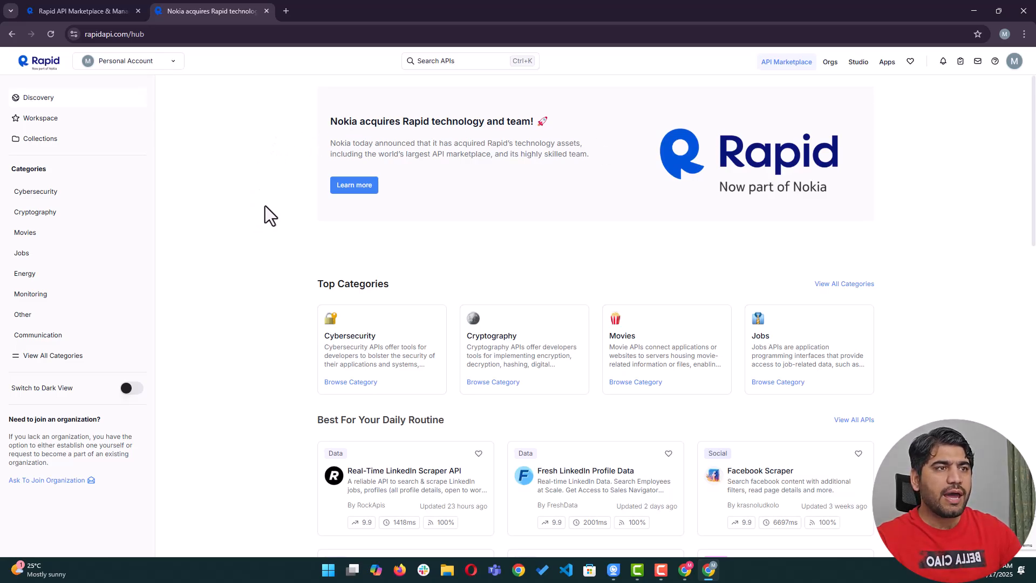
{"action": "scroll", "coordinate": [414, 245], "scroll_direction": "down", "scroll_amount": 2}
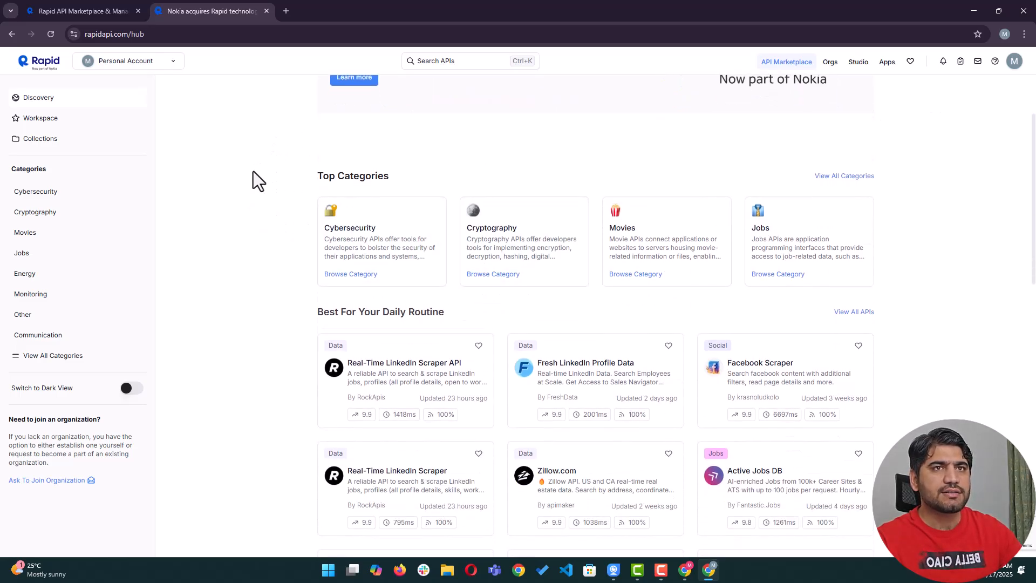
{"action": "scroll", "coordinate": [473, 213], "scroll_direction": "up", "scroll_amount": 2}
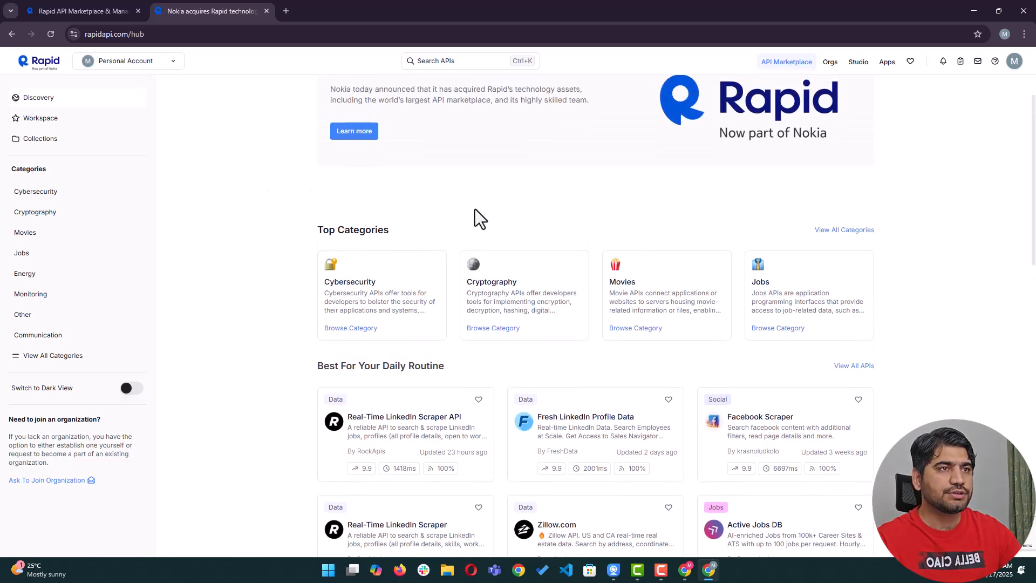
{"action": "scroll", "coordinate": [461, 309], "scroll_direction": "down", "scroll_amount": 3}
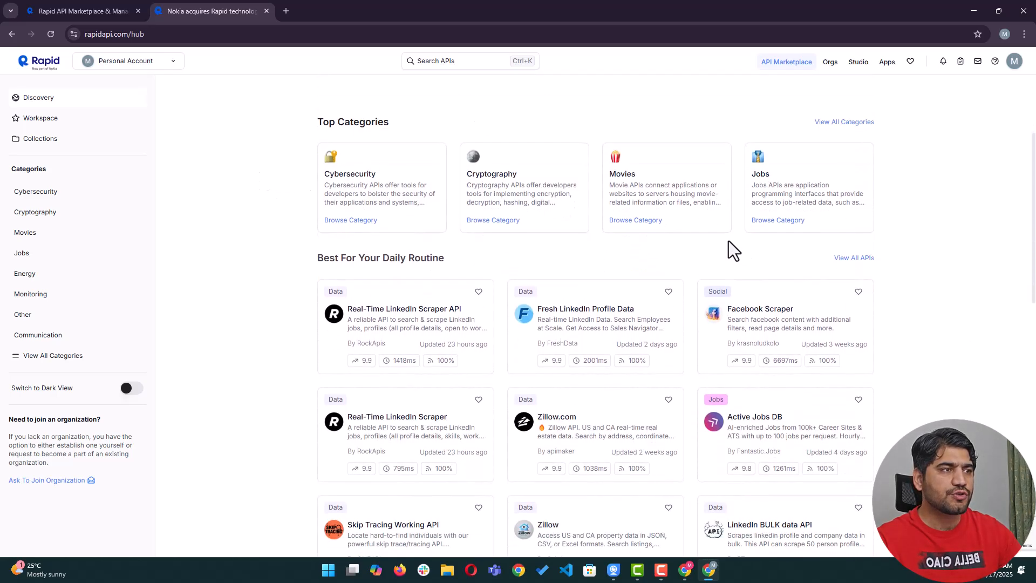
{"action": "left_click", "coordinate": [831, 125]}
{"action": "scroll", "coordinate": [469, 264], "scroll_direction": "down", "scroll_amount": 2}
{"action": "scroll", "coordinate": [475, 272], "scroll_direction": "up", "scroll_amount": 2}
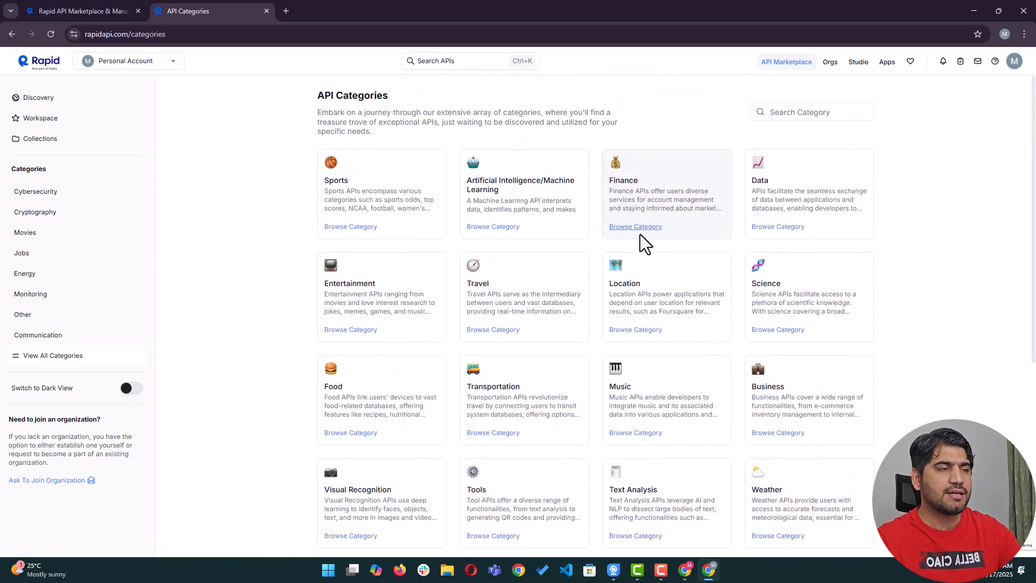
{"action": "left_click", "coordinate": [786, 226]}
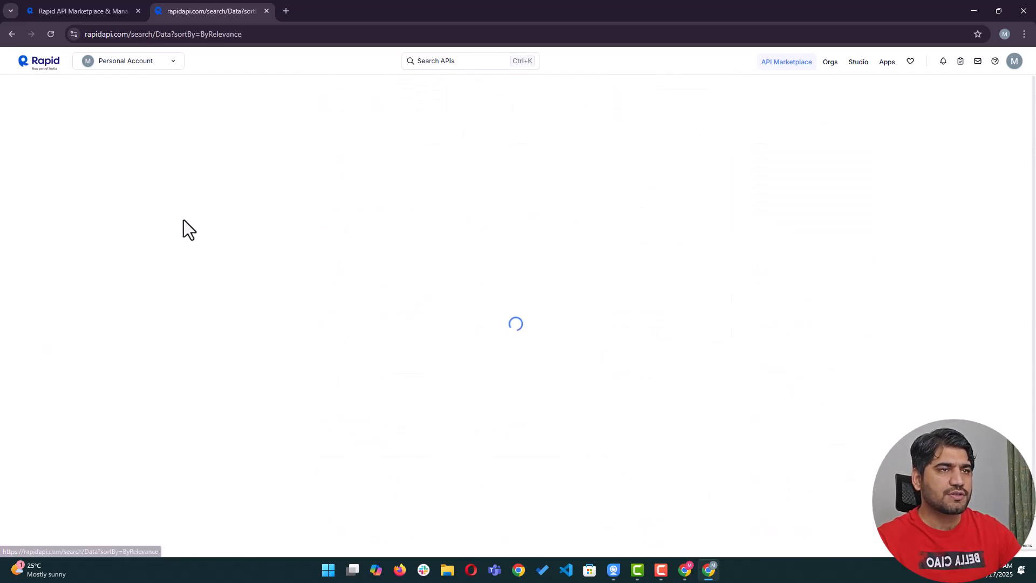
{"action": "scroll", "coordinate": [426, 259], "scroll_direction": "down", "scroll_amount": 4}
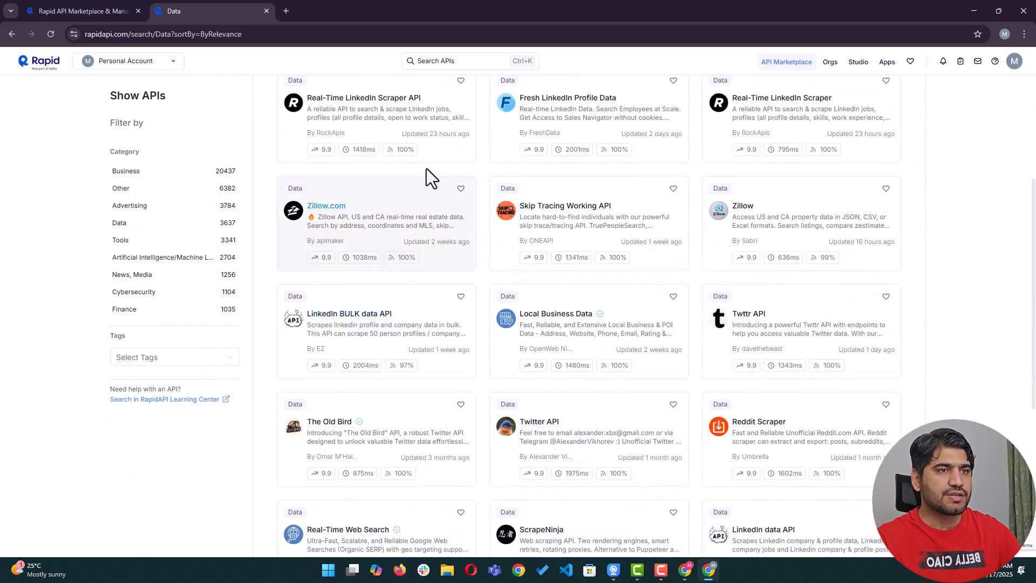
{"action": "scroll", "coordinate": [620, 200], "scroll_direction": "down", "scroll_amount": 5}
{"action": "scroll", "coordinate": [470, 291], "scroll_direction": "down", "scroll_amount": 7}
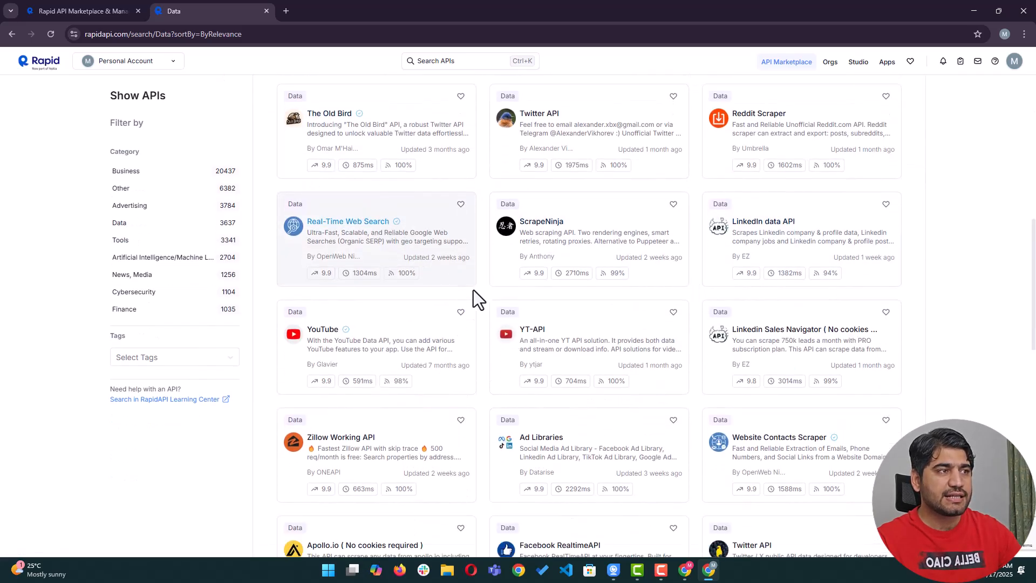
{"action": "left_click", "coordinate": [12, 34]}
{"action": "scroll", "coordinate": [364, 196], "scroll_direction": "up", "scroll_amount": 4}
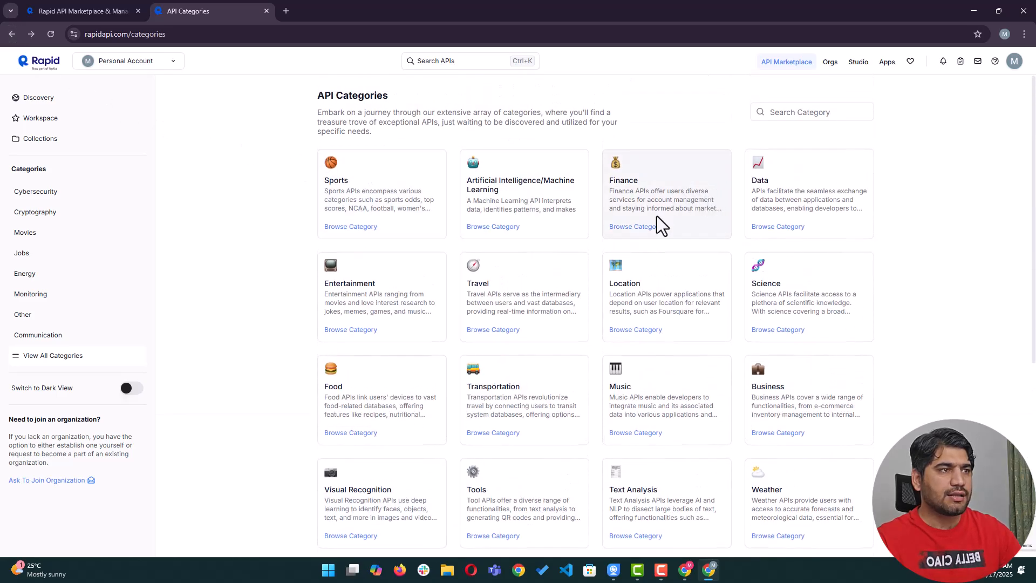
{"action": "left_click", "coordinate": [645, 230]}
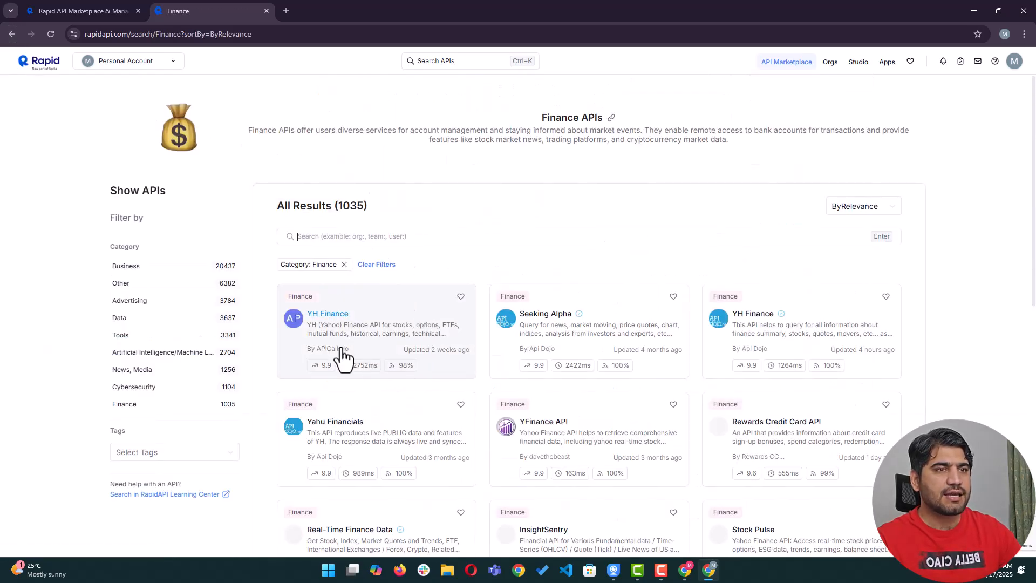
{"action": "scroll", "coordinate": [695, 364], "scroll_direction": "down", "scroll_amount": 5}
{"action": "scroll", "coordinate": [596, 370], "scroll_direction": "down", "scroll_amount": 4}
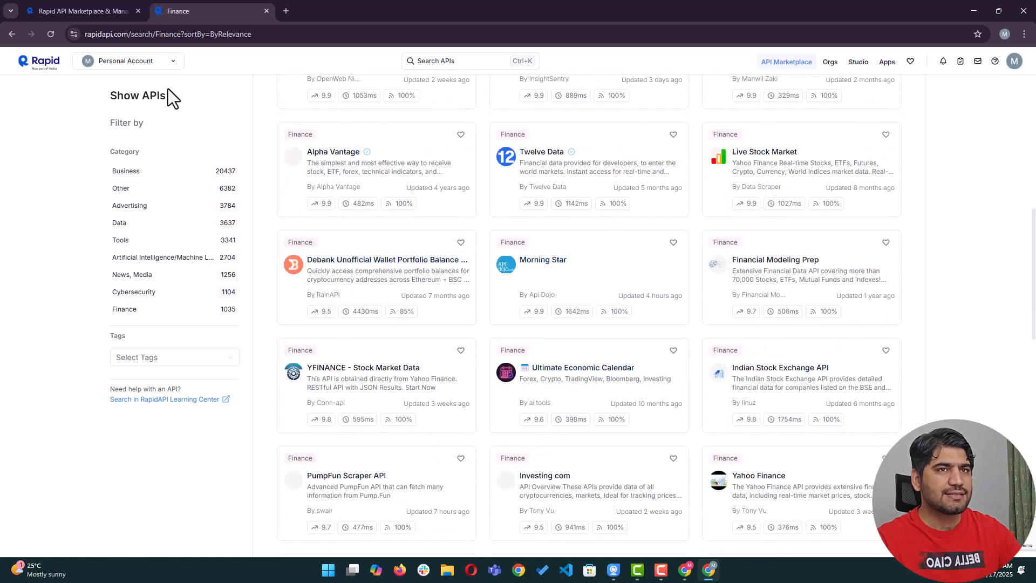
{"action": "left_click", "coordinate": [12, 34]}
{"action": "scroll", "coordinate": [503, 236], "scroll_direction": "up", "scroll_amount": 6}
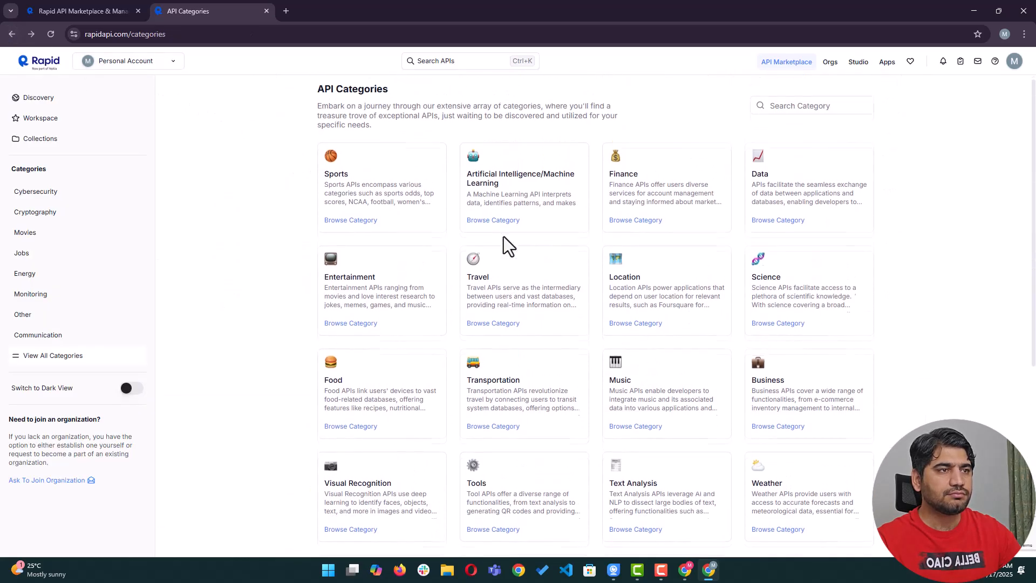
{"action": "left_click", "coordinate": [38, 61]}
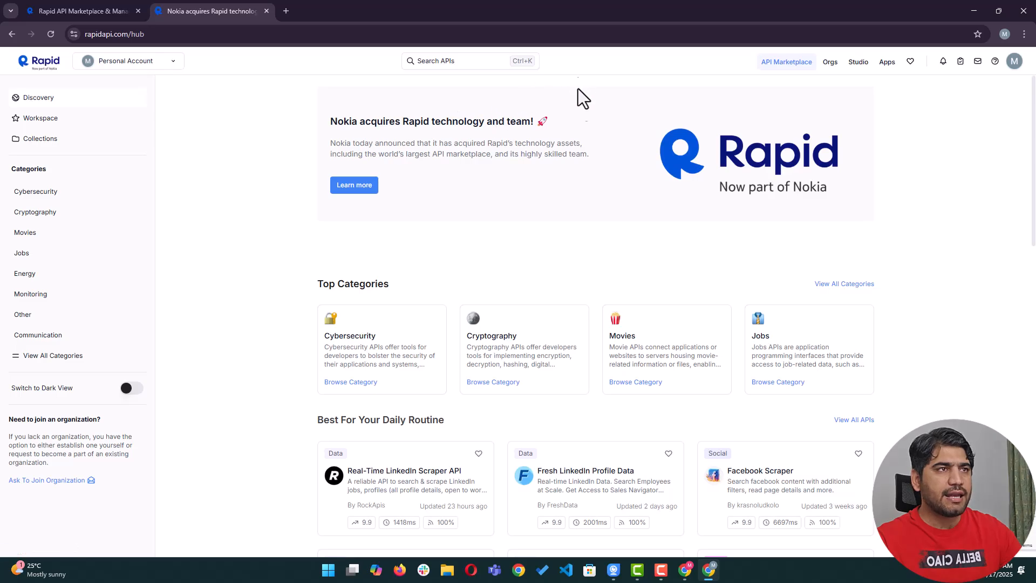
{"action": "scroll", "coordinate": [583, 297], "scroll_direction": "down", "scroll_amount": 3}
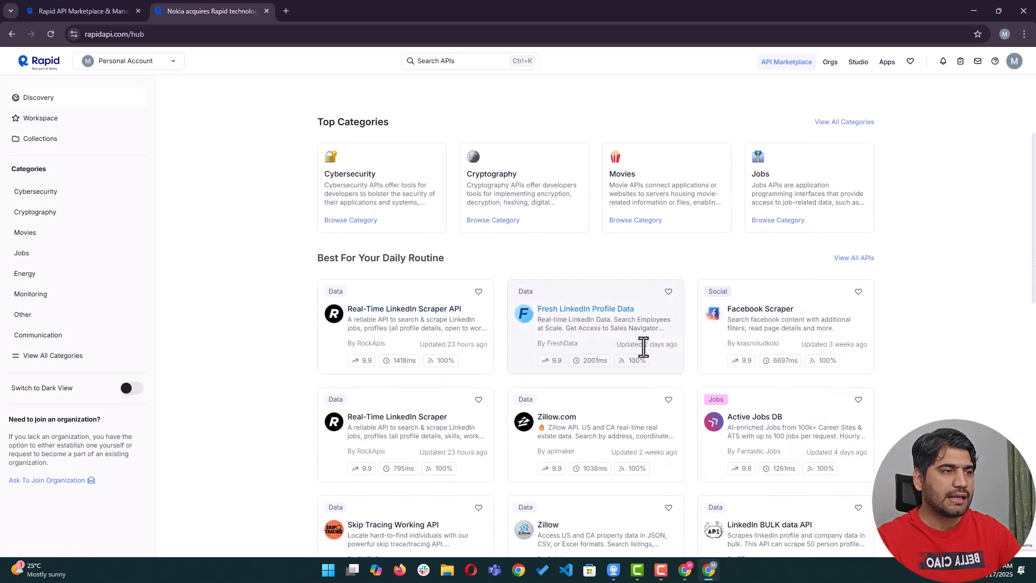
{"action": "scroll", "coordinate": [621, 335], "scroll_direction": "down", "scroll_amount": 1}
{"action": "left_click", "coordinate": [564, 259]}
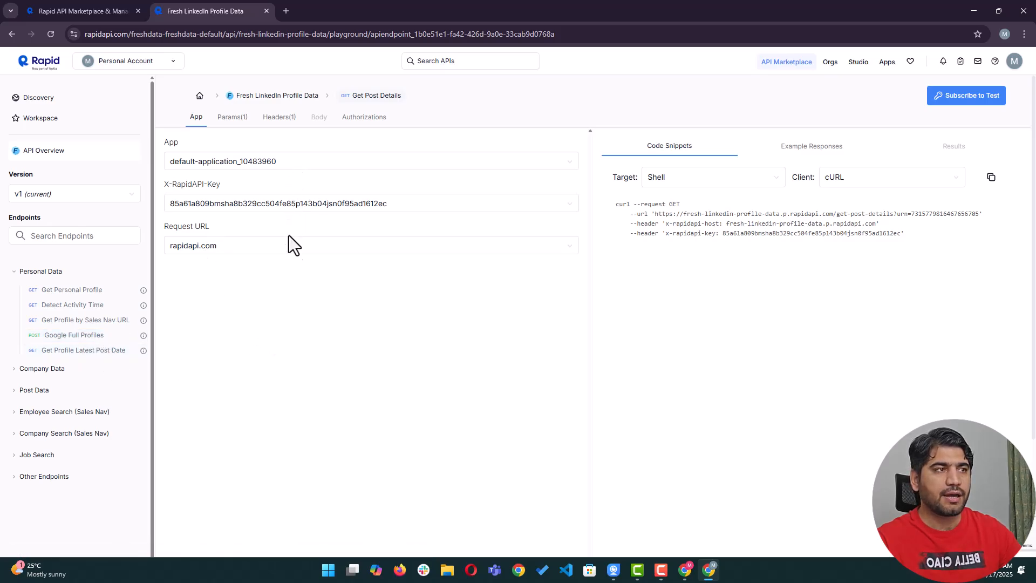
{"action": "left_click", "coordinate": [279, 119]}
{"action": "left_click", "coordinate": [243, 122]}
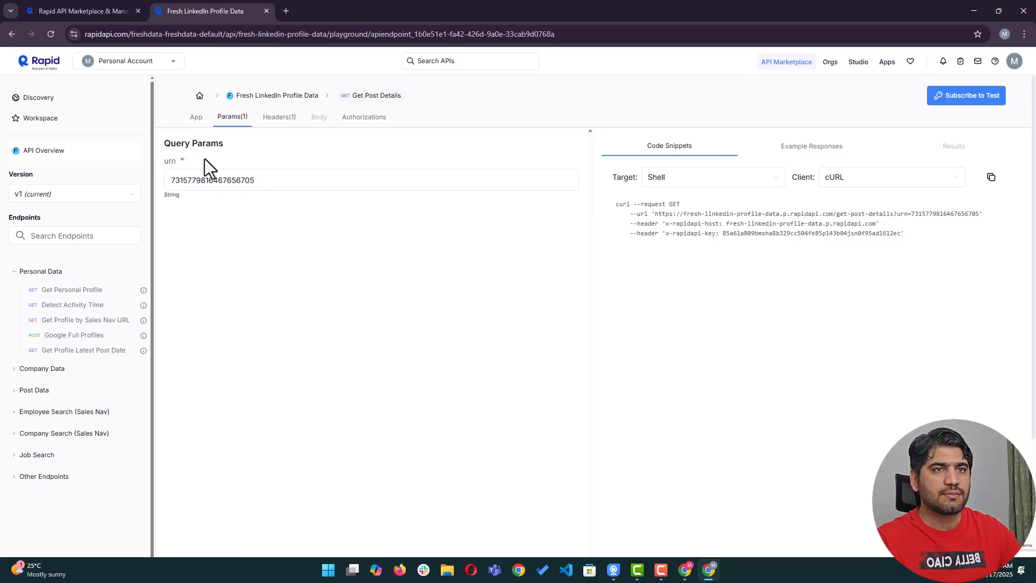
{"action": "left_click", "coordinate": [13, 35]}
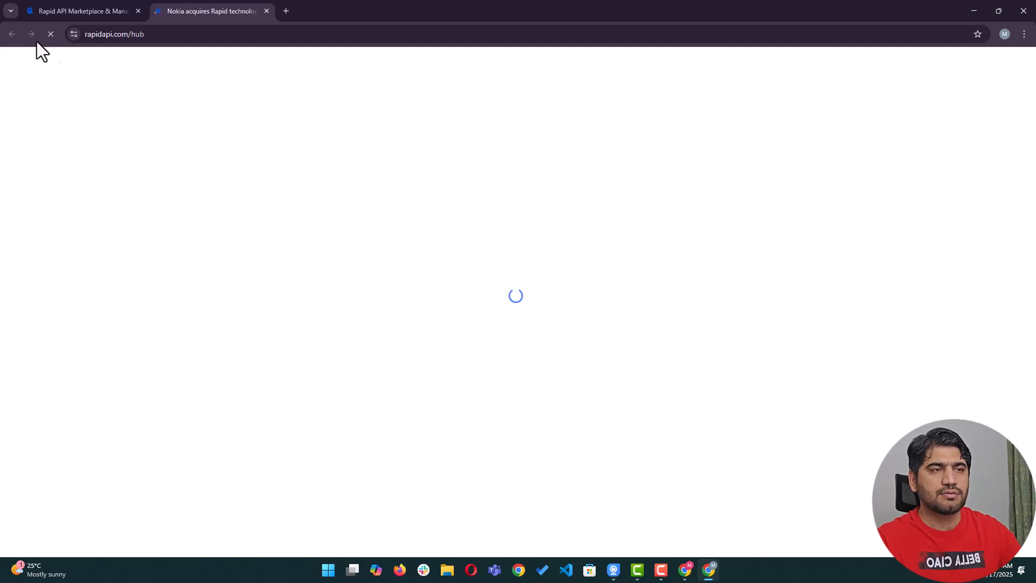
Open the Real-Time LinkedIn Scraper API playground, check the endpoint's query parameters, then go to the Rapid homepage tab.
{"action": "scroll", "coordinate": [400, 350], "scroll_direction": "down", "scroll_amount": 3}
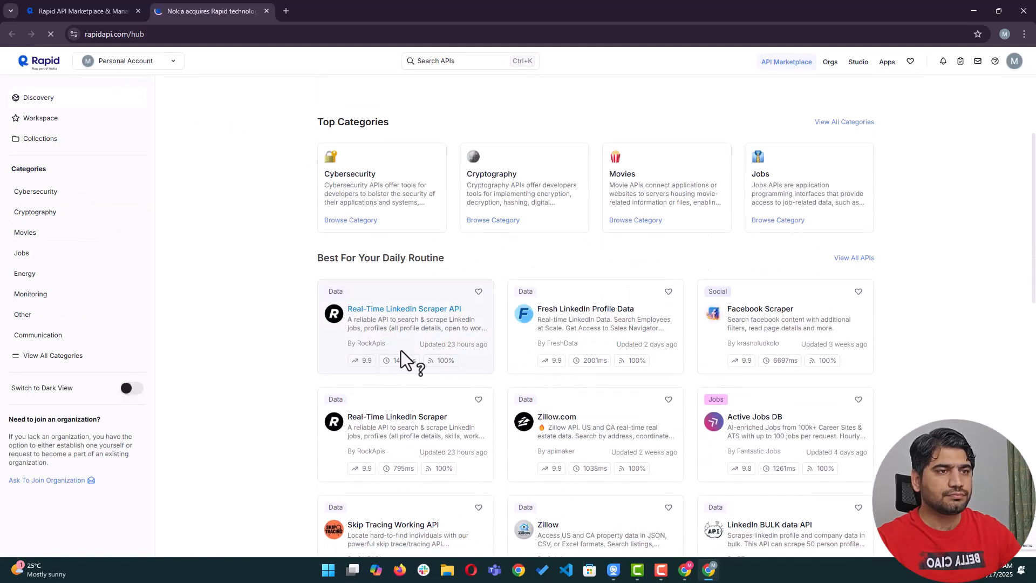
{"action": "left_click", "coordinate": [401, 313]}
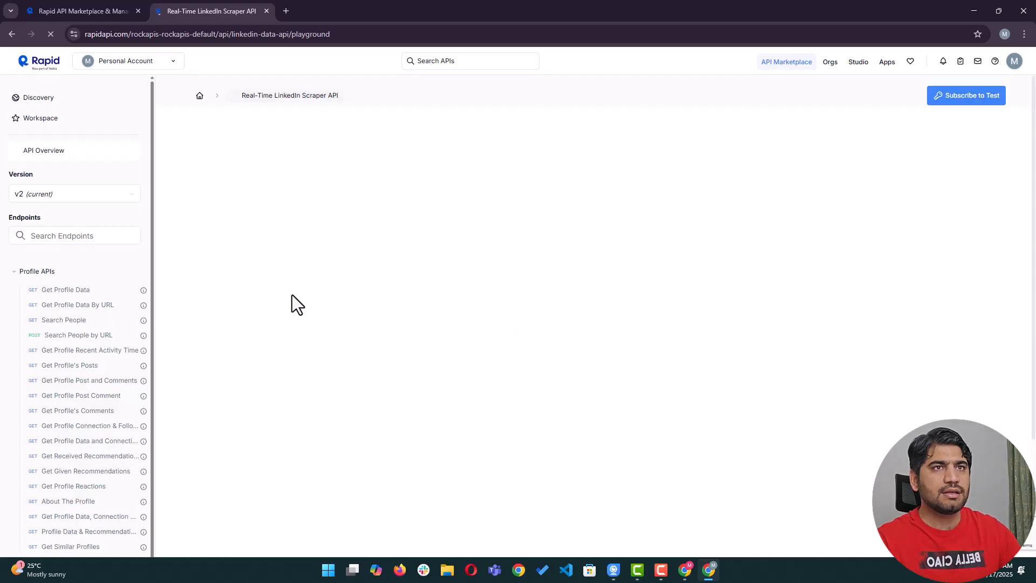
{"action": "scroll", "coordinate": [87, 281], "scroll_direction": "down", "scroll_amount": 1}
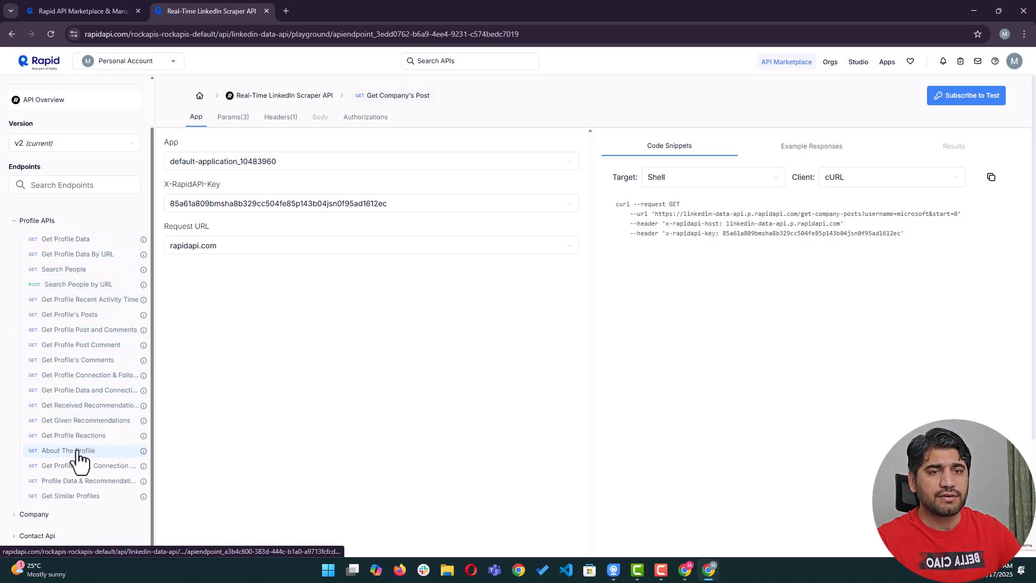
{"action": "left_click", "coordinate": [230, 120]}
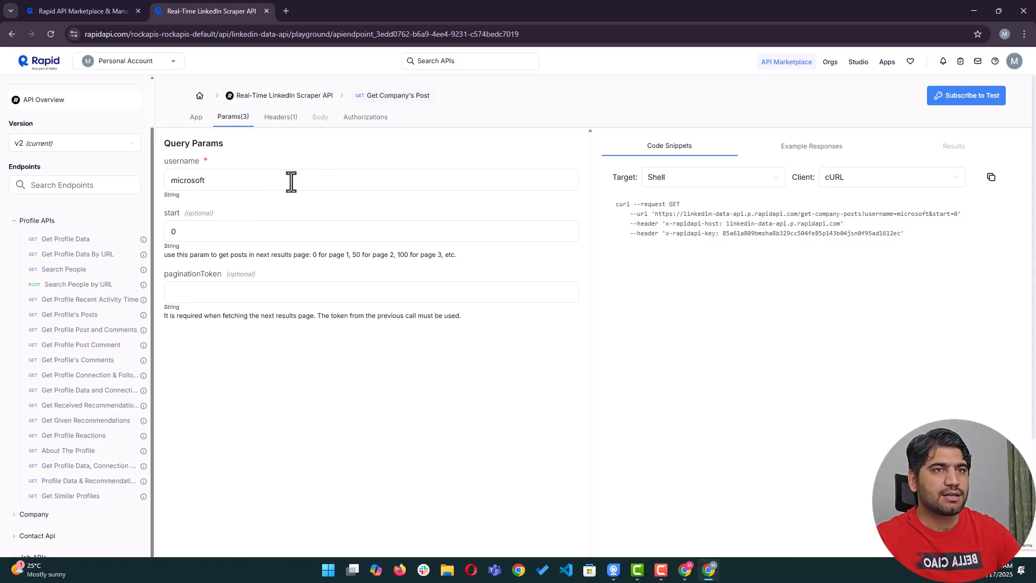
{"action": "left_click", "coordinate": [103, 11]}
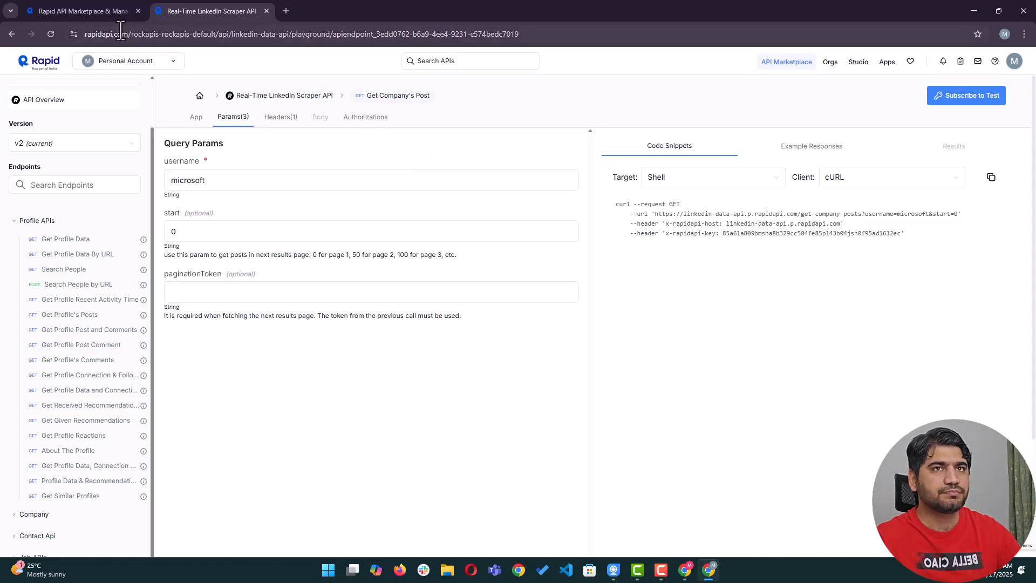
Read the Pricing page's Public Hub '2 tests per API' limit, then go back to the scraper playground.
{"action": "left_click", "coordinate": [473, 120]}
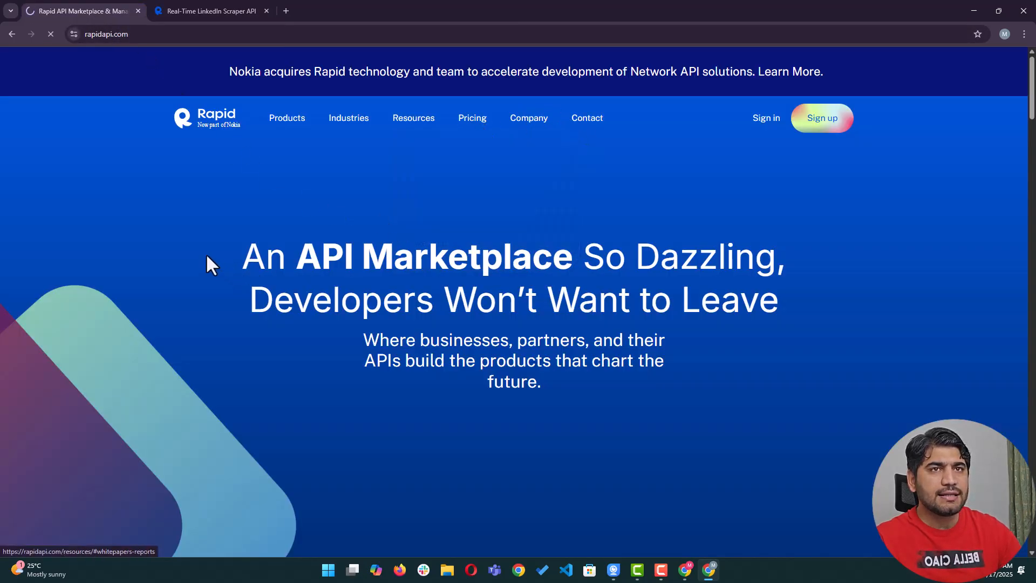
{"action": "scroll", "coordinate": [254, 258], "scroll_direction": "down", "scroll_amount": 8}
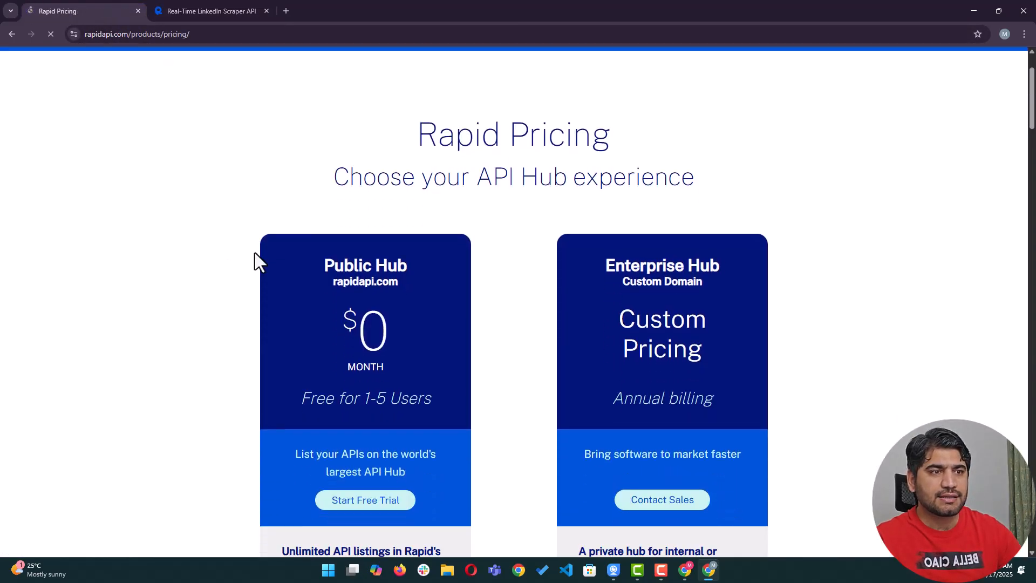
{"action": "scroll", "coordinate": [266, 266], "scroll_direction": "down", "scroll_amount": 2}
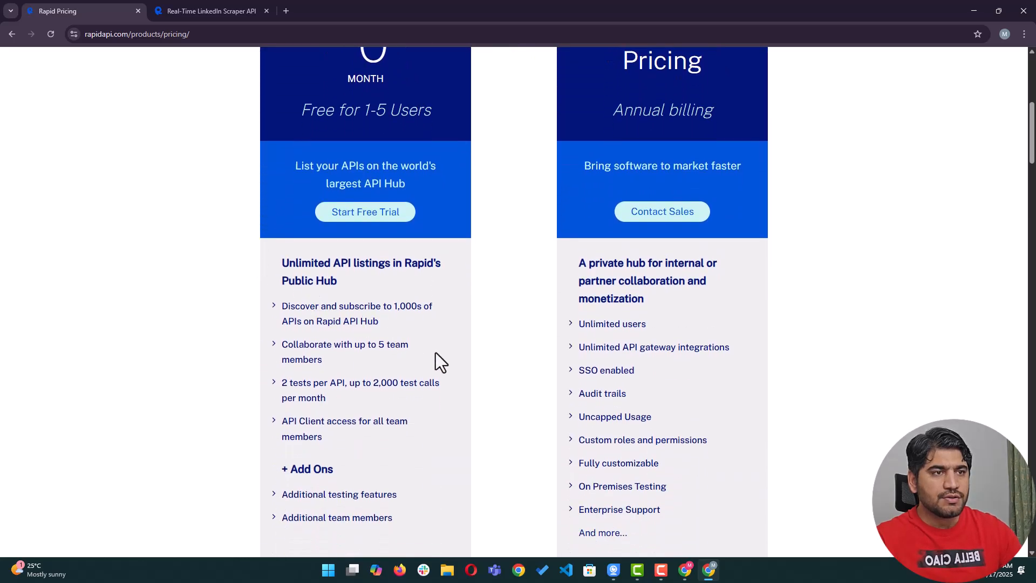
{"action": "scroll", "coordinate": [352, 364], "scroll_direction": "down", "scroll_amount": 1}
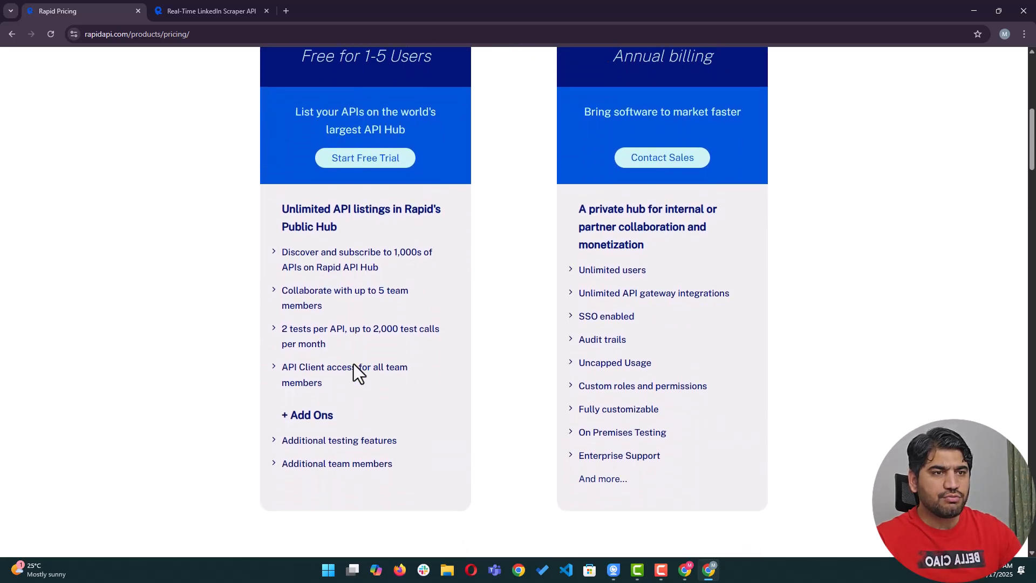
{"action": "left_click_drag", "start_coordinate": [281, 330], "coordinate": [337, 335]}
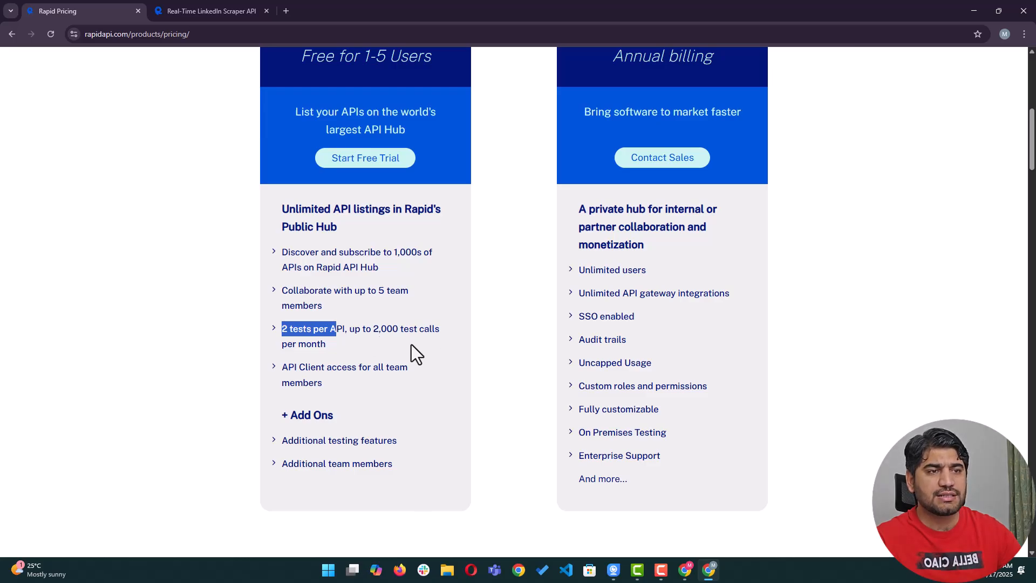
{"action": "scroll", "coordinate": [332, 352], "scroll_direction": "up", "scroll_amount": 4}
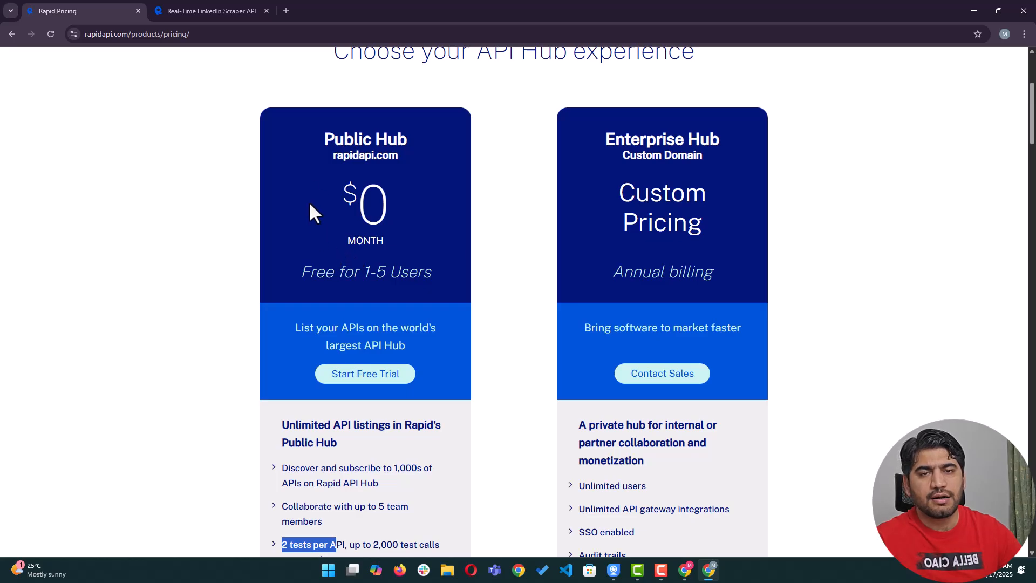
{"action": "scroll", "coordinate": [373, 232], "scroll_direction": "down", "scroll_amount": 3}
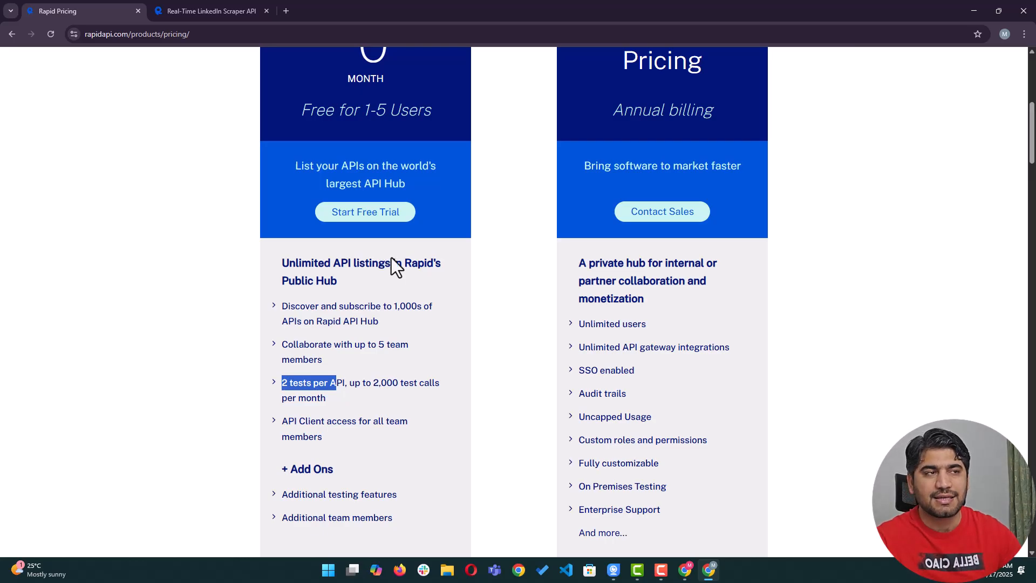
{"action": "scroll", "coordinate": [564, 294], "scroll_direction": "up", "scroll_amount": 1}
{"action": "scroll", "coordinate": [551, 297], "scroll_direction": "up", "scroll_amount": 1}
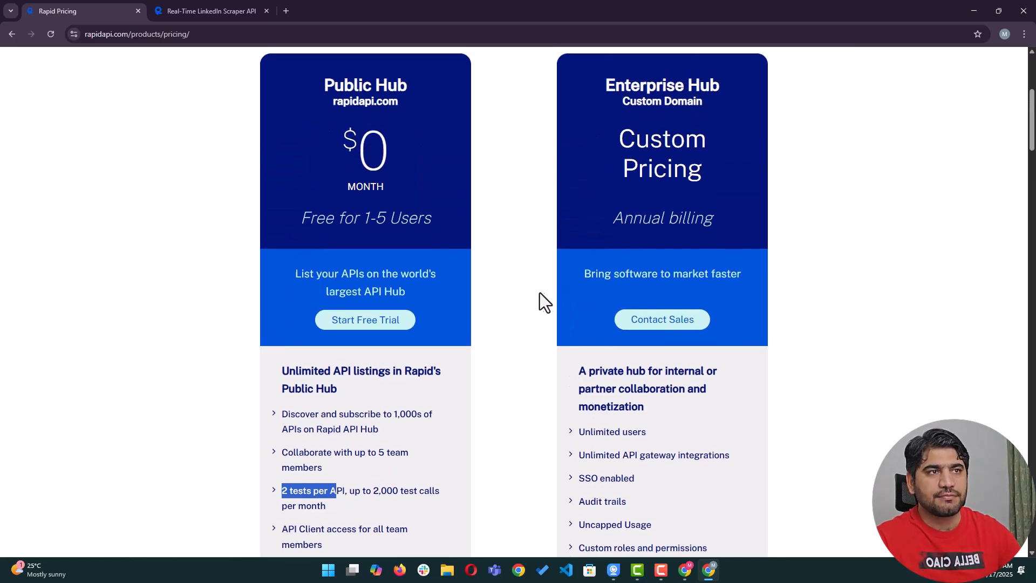
{"action": "scroll", "coordinate": [519, 302], "scroll_direction": "down", "scroll_amount": 3}
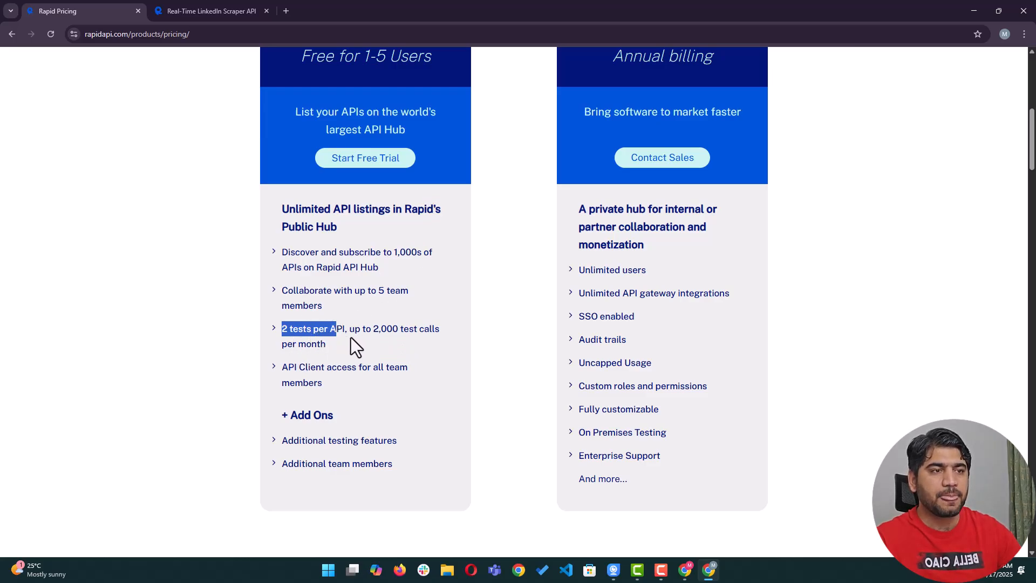
{"action": "scroll", "coordinate": [300, 351], "scroll_direction": "up", "scroll_amount": 7}
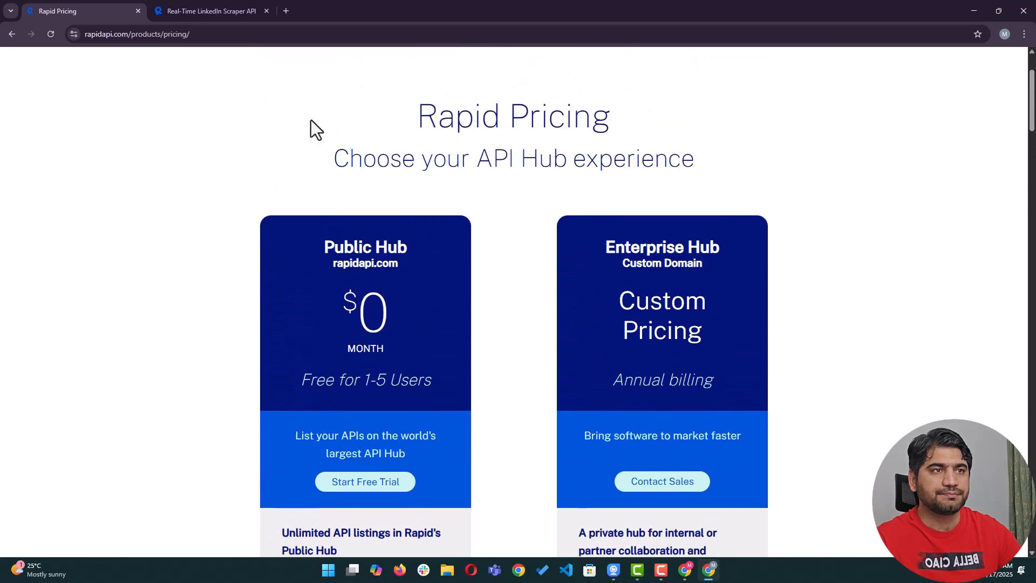
{"action": "left_click", "coordinate": [221, 10]}
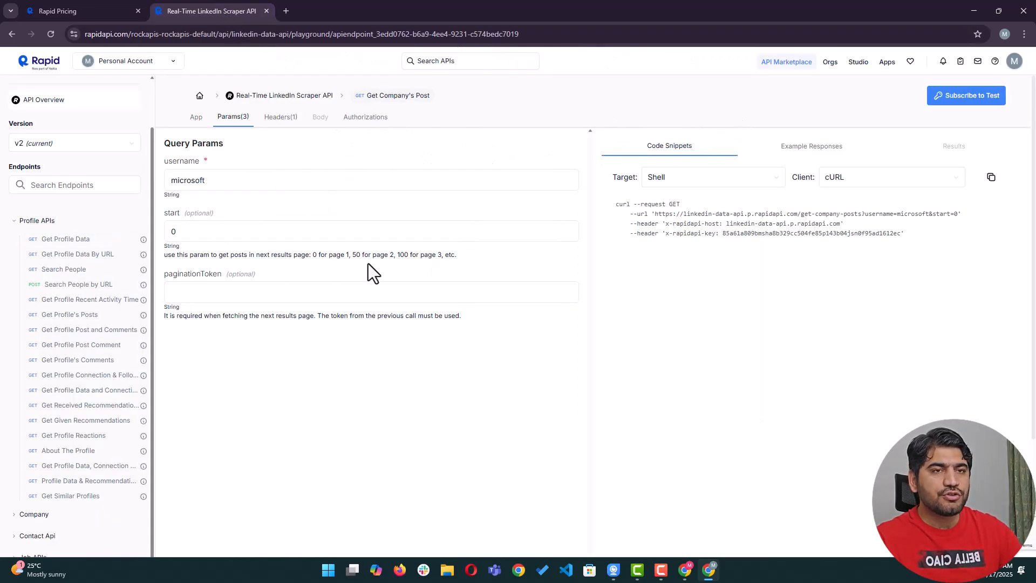
Subscribe to the scraper API's free Basic plan, then bring up the n8n 'My workflow' editor.
{"action": "left_click", "coordinate": [974, 100]}
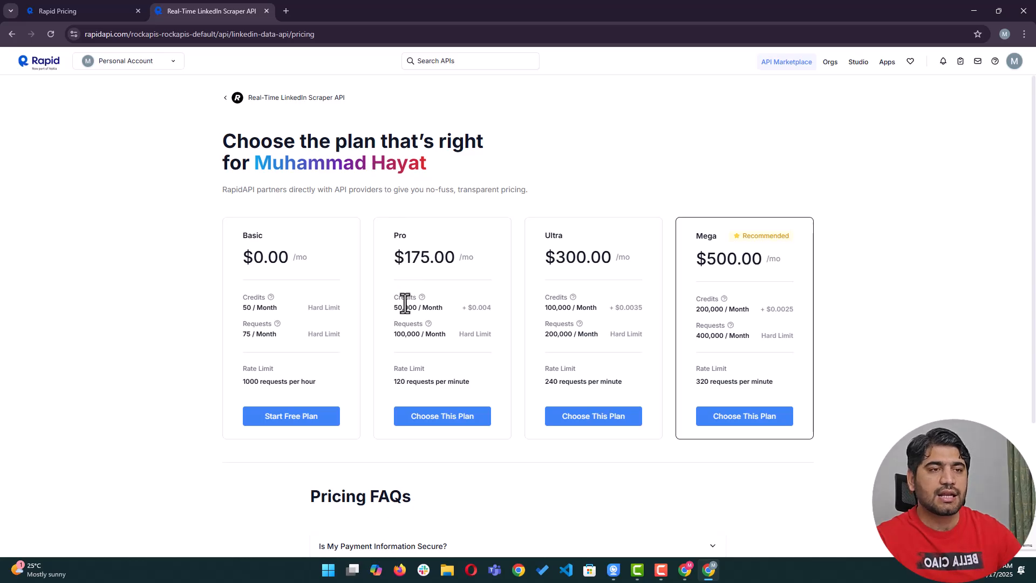
{"action": "left_click", "coordinate": [315, 415]}
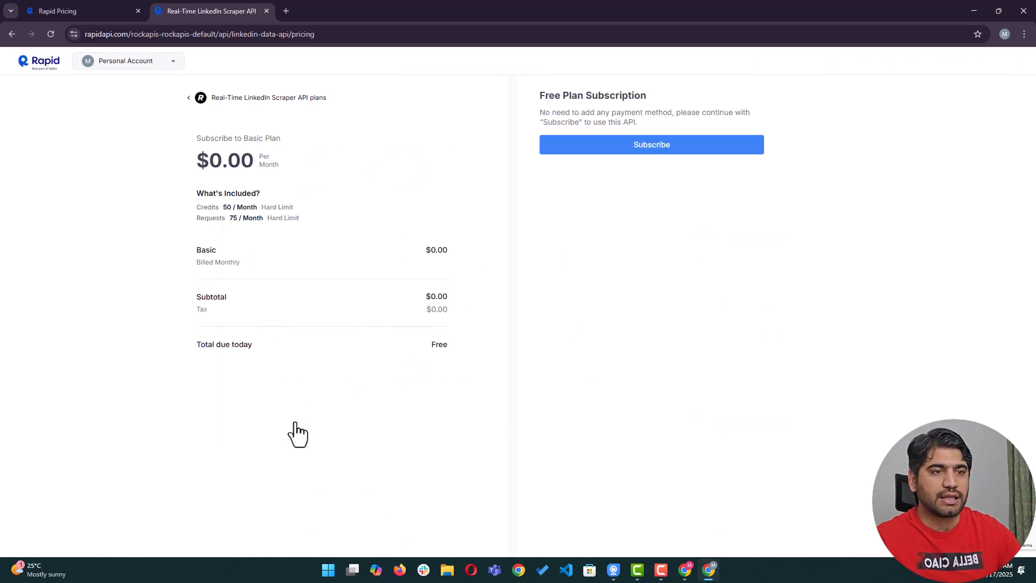
{"action": "left_click", "coordinate": [626, 149]}
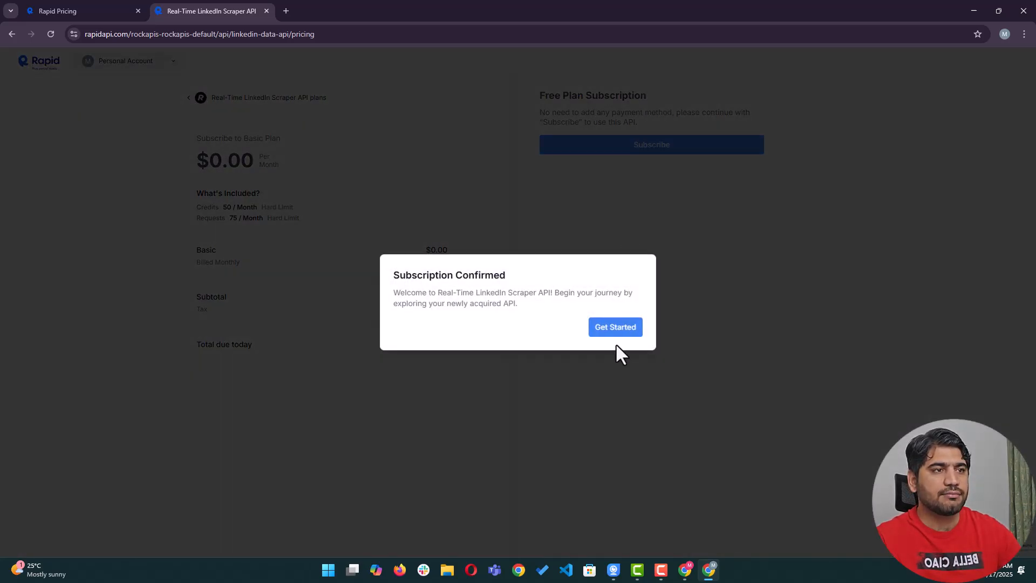
{"action": "left_click", "coordinate": [627, 333]}
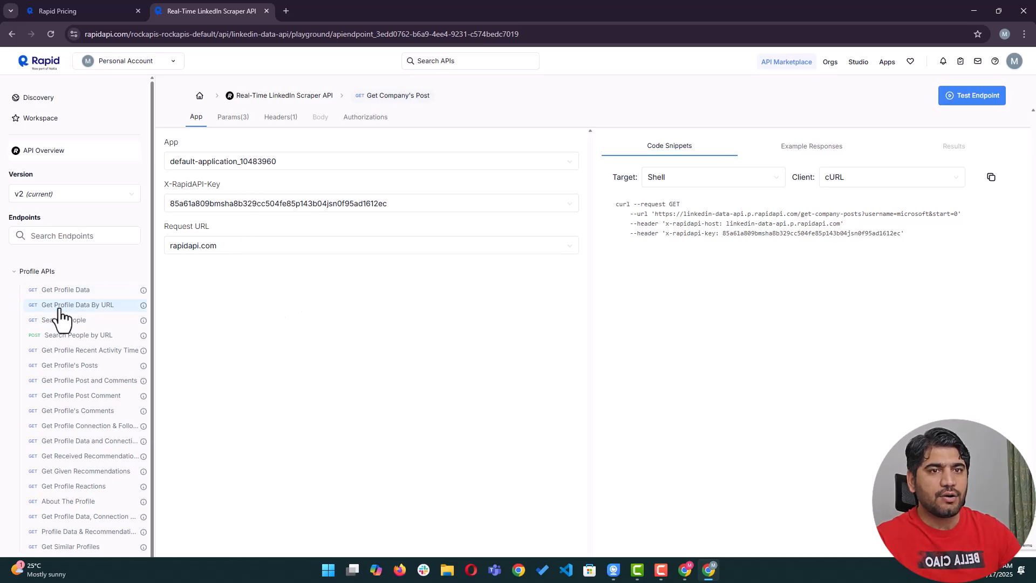
{"action": "scroll", "coordinate": [62, 318], "scroll_direction": "down", "scroll_amount": 2}
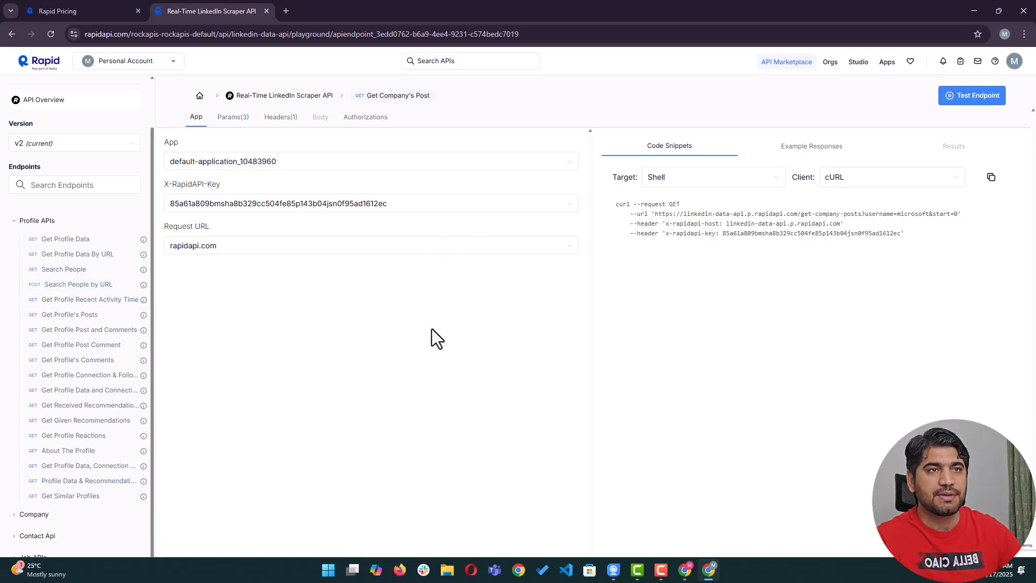
{"action": "left_click", "coordinate": [685, 570]}
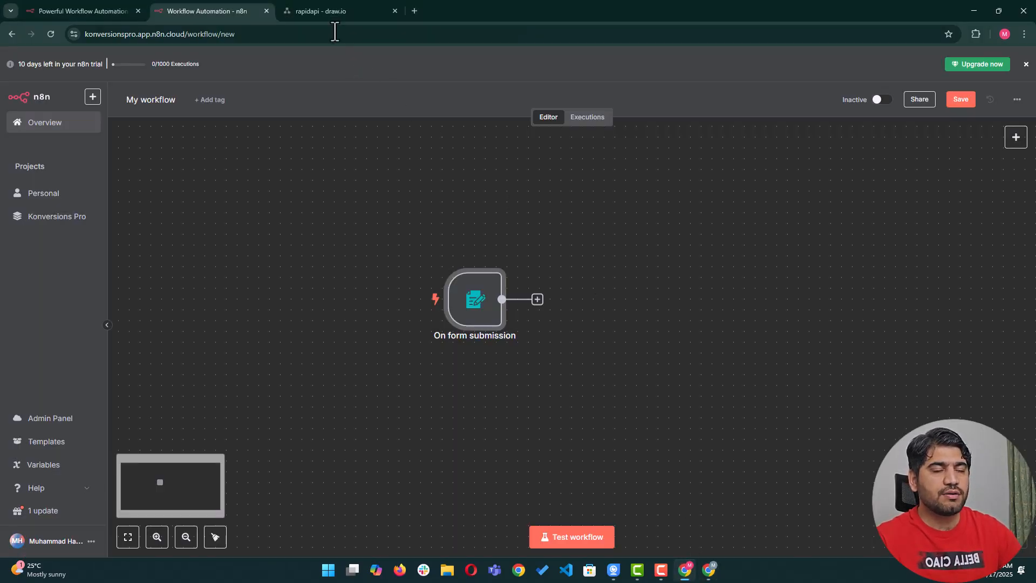
{"action": "left_click", "coordinate": [330, 10]}
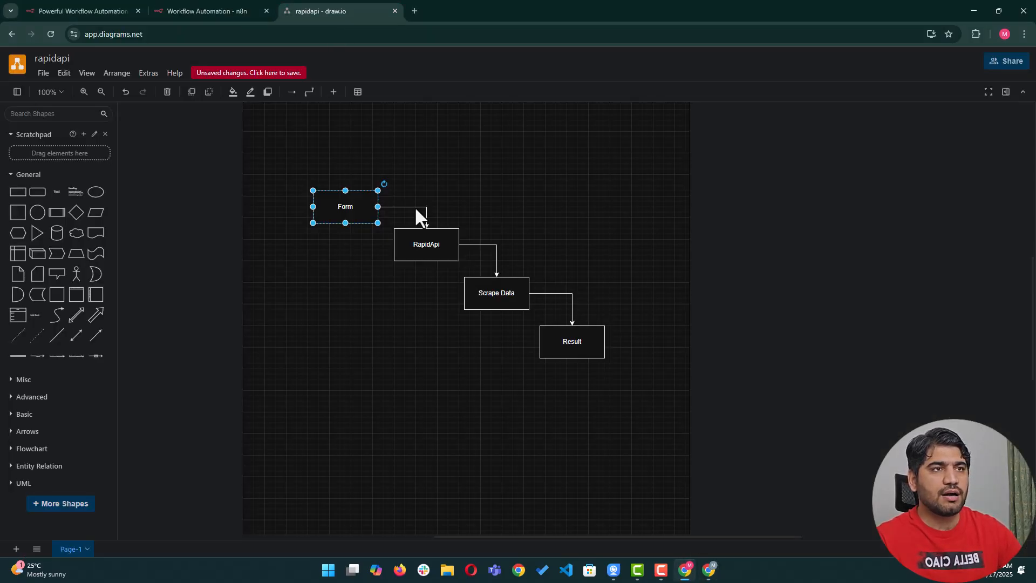
{"action": "left_click", "coordinate": [477, 284]}
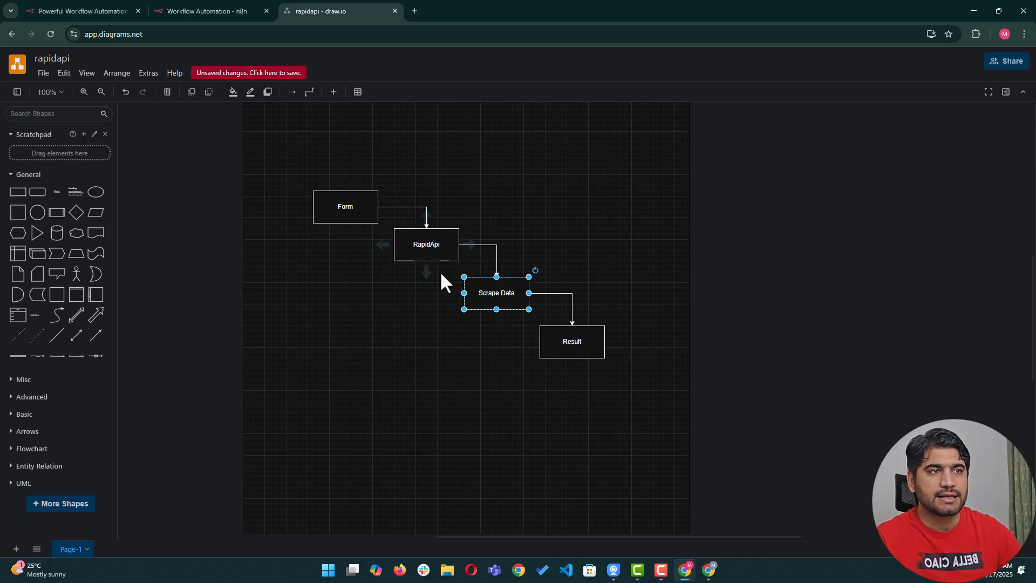
{"action": "left_click", "coordinate": [215, 11]}
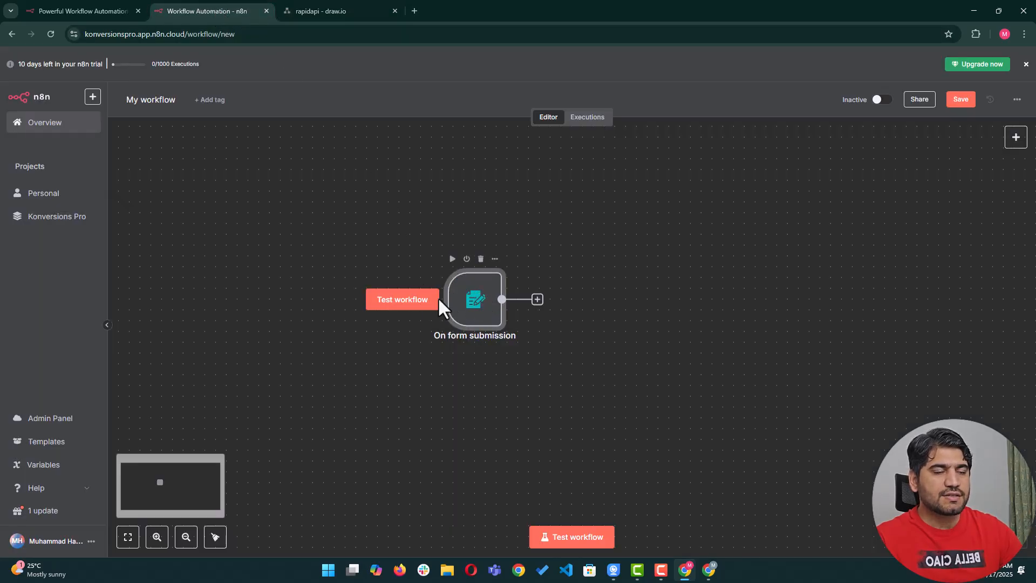
Open the On form submission node's test form URL in a new tab placed before the diagram tab.
{"action": "double_click", "coordinate": [484, 306]}
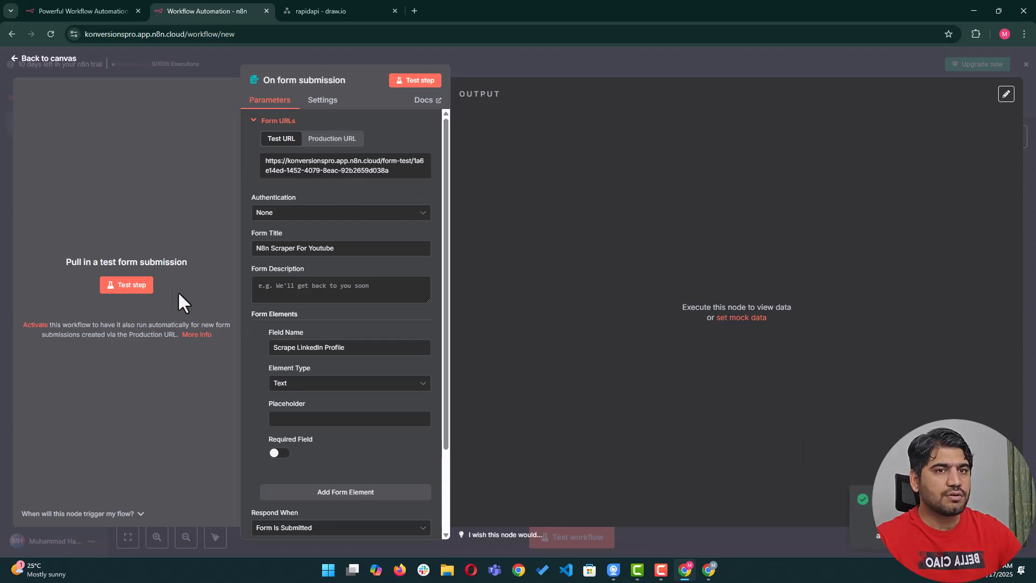
{"action": "left_click", "coordinate": [415, 11]}
{"action": "key", "text": "Return"}
{"action": "left_click_drag", "start_coordinate": [420, 10], "coordinate": [306, 5]}
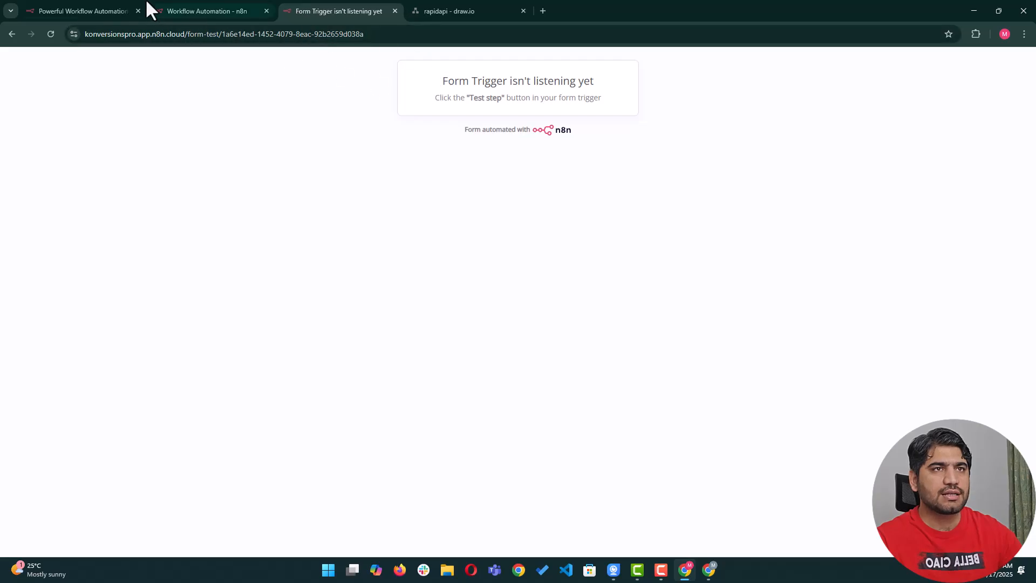
{"action": "left_click", "coordinate": [210, 11]}
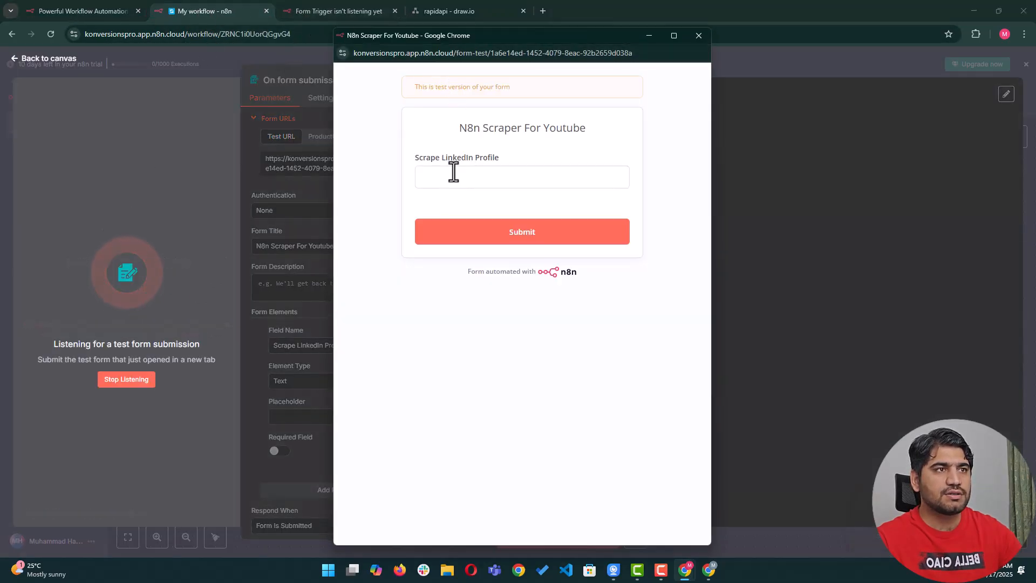
Start listening for a test form submission, close the form popup, then stop listening and return to the canvas.
{"action": "left_click", "coordinate": [451, 171]}
{"action": "left_click_drag", "start_coordinate": [404, 165], "coordinate": [550, 160]}
{"action": "left_click", "coordinate": [435, 185]}
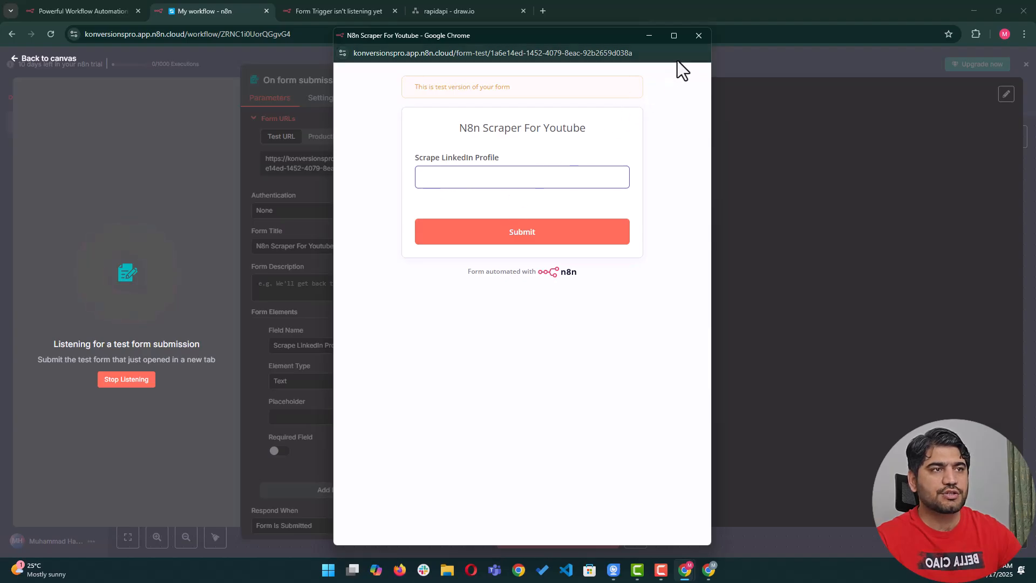
{"action": "left_click", "coordinate": [699, 36]}
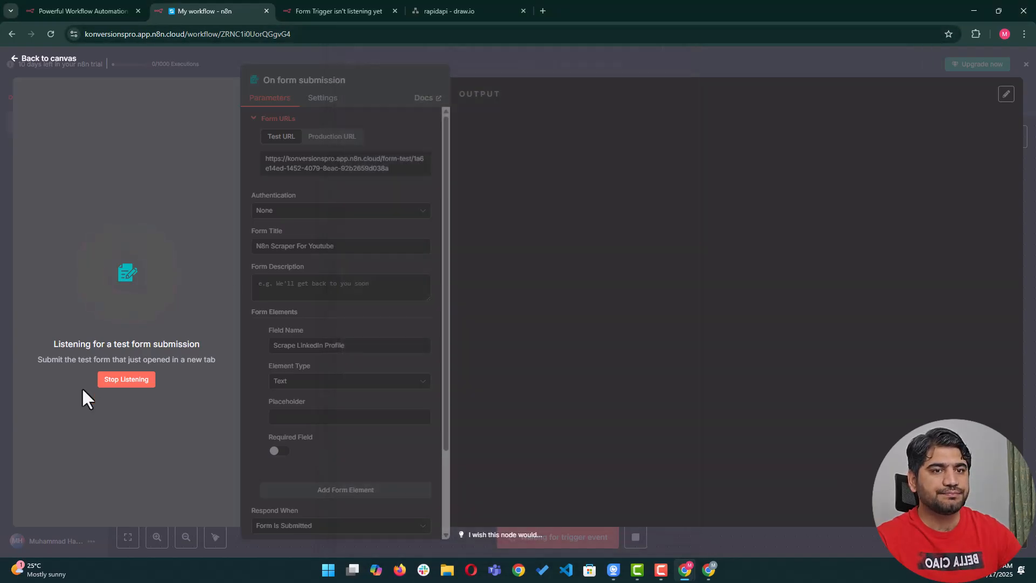
{"action": "left_click", "coordinate": [148, 381]}
{"action": "left_click", "coordinate": [845, 60]}
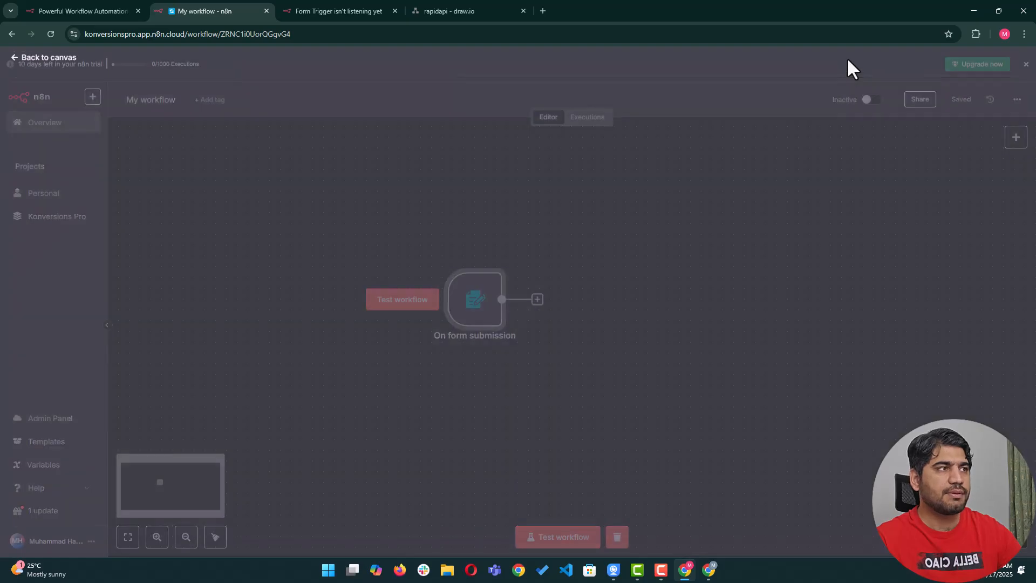
{"action": "left_click", "coordinate": [537, 300]}
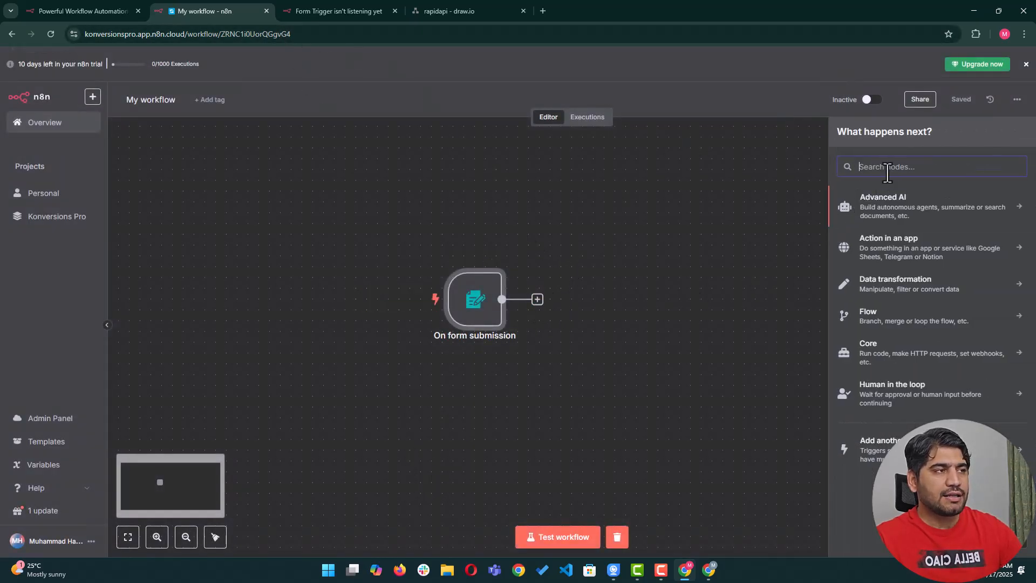
{"action": "type", "text": "http"}
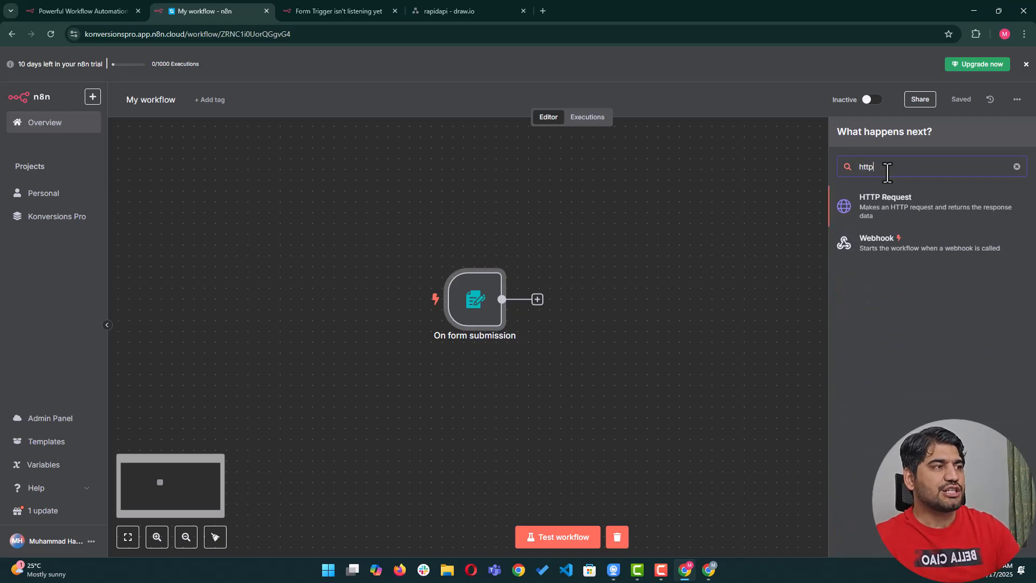
{"action": "left_click", "coordinate": [889, 208]}
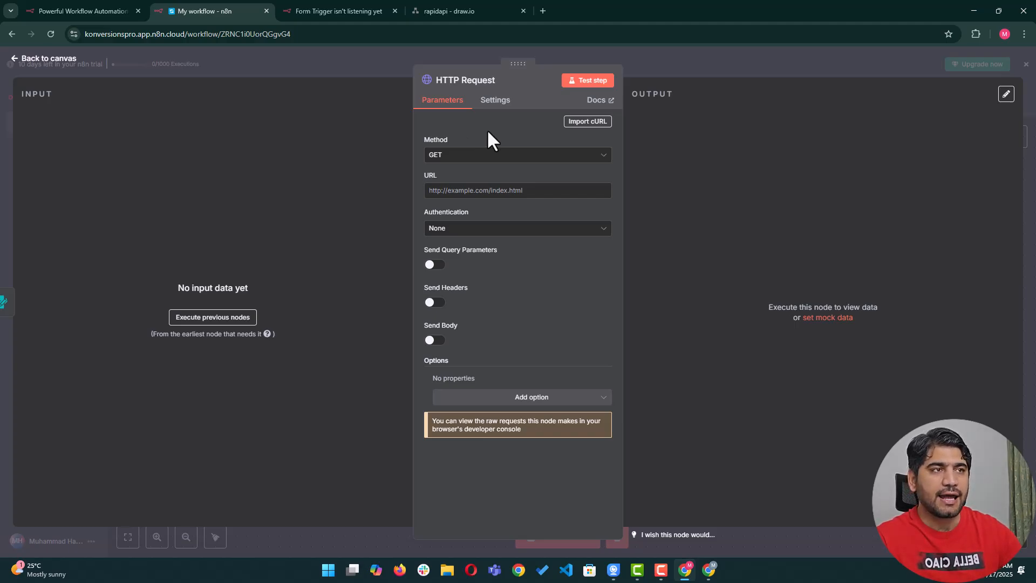
{"action": "mouse_move", "coordinate": [497, 136]}
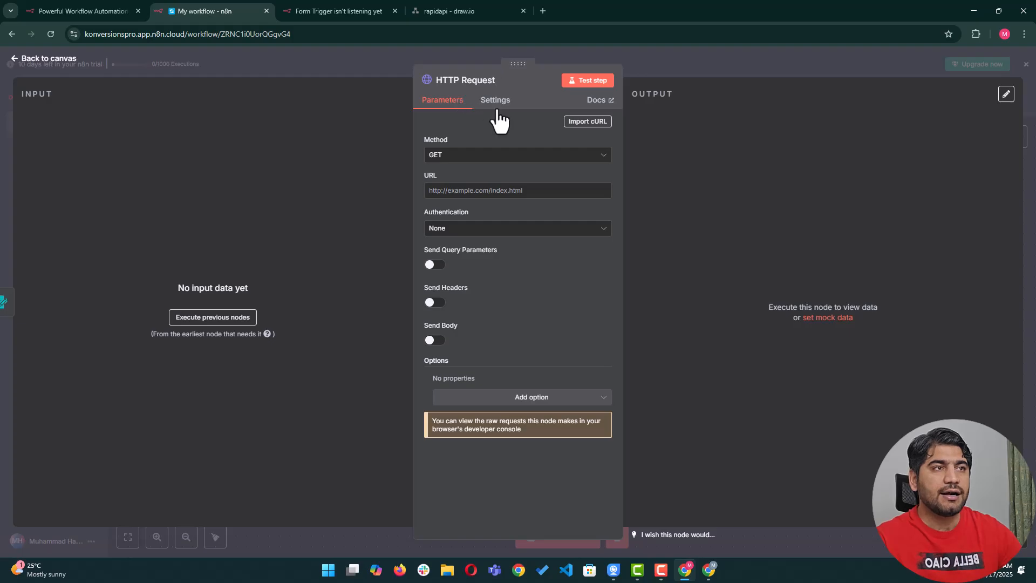
{"action": "mouse_move", "coordinate": [704, 571]}
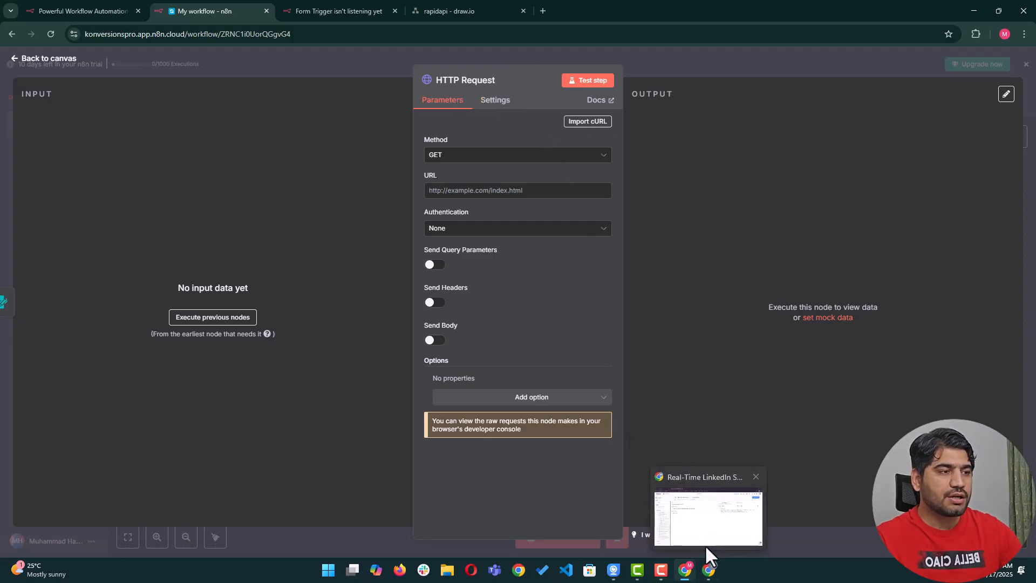
Switch to RapidAPI's Get Profile Data endpoint and review its username query parameter and headers.
{"action": "left_click", "coordinate": [704, 545]}
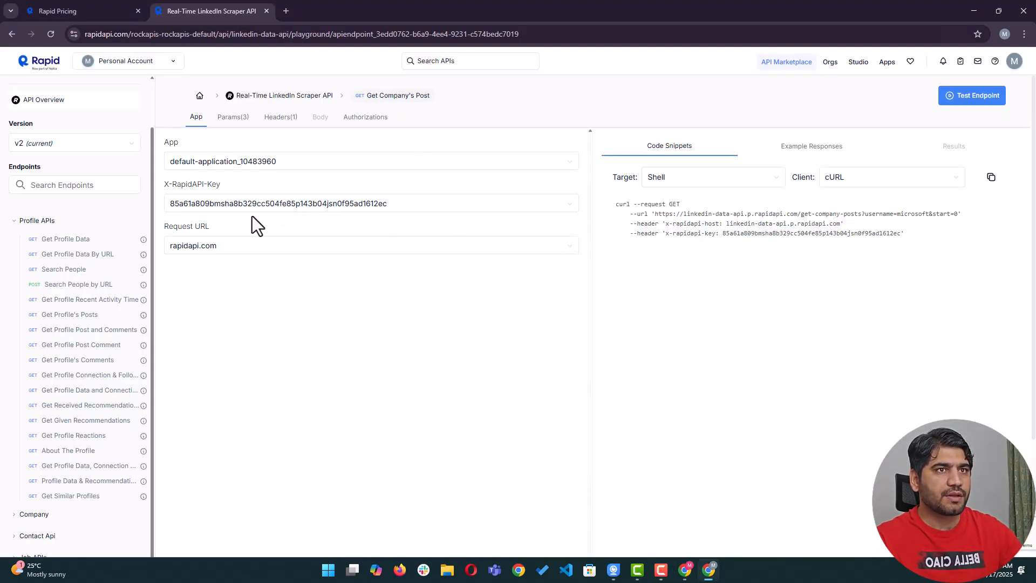
{"action": "left_click", "coordinate": [81, 242]}
{"action": "left_click", "coordinate": [231, 118]}
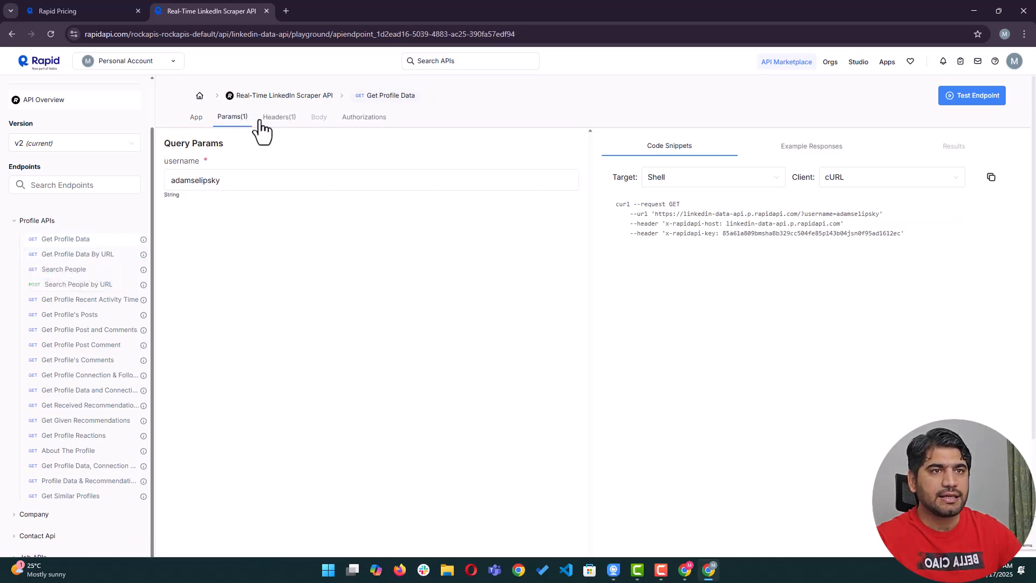
{"action": "left_click_drag", "start_coordinate": [236, 183], "coordinate": [170, 182]}
{"action": "left_click", "coordinate": [283, 119]}
{"action": "left_click", "coordinate": [221, 119]}
Read through the endpoint's example JSON response.
{"action": "left_click", "coordinate": [820, 157]}
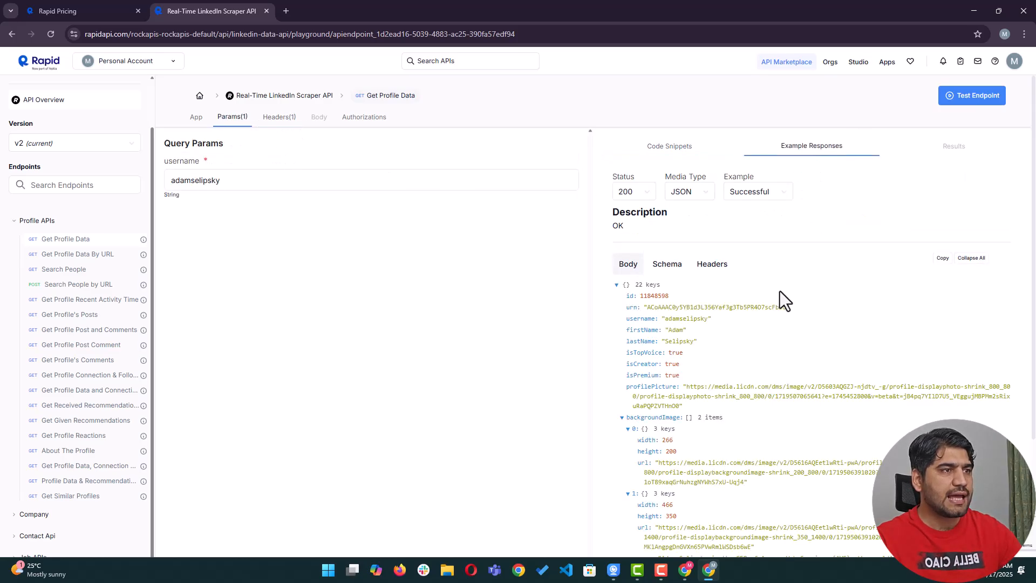
{"action": "scroll", "coordinate": [779, 290], "scroll_direction": "down", "scroll_amount": 6}
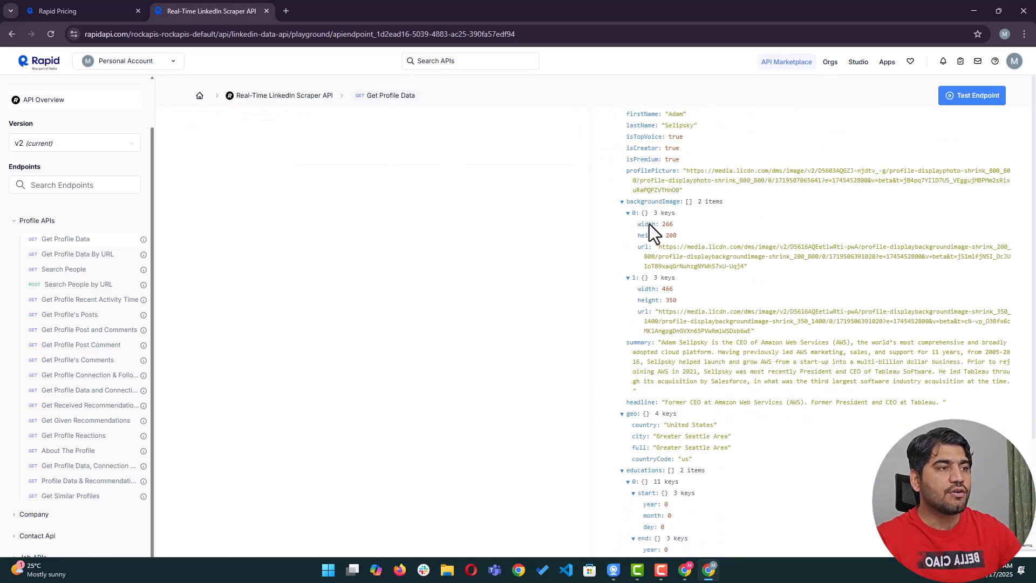
{"action": "scroll", "coordinate": [649, 225], "scroll_direction": "down", "scroll_amount": 5}
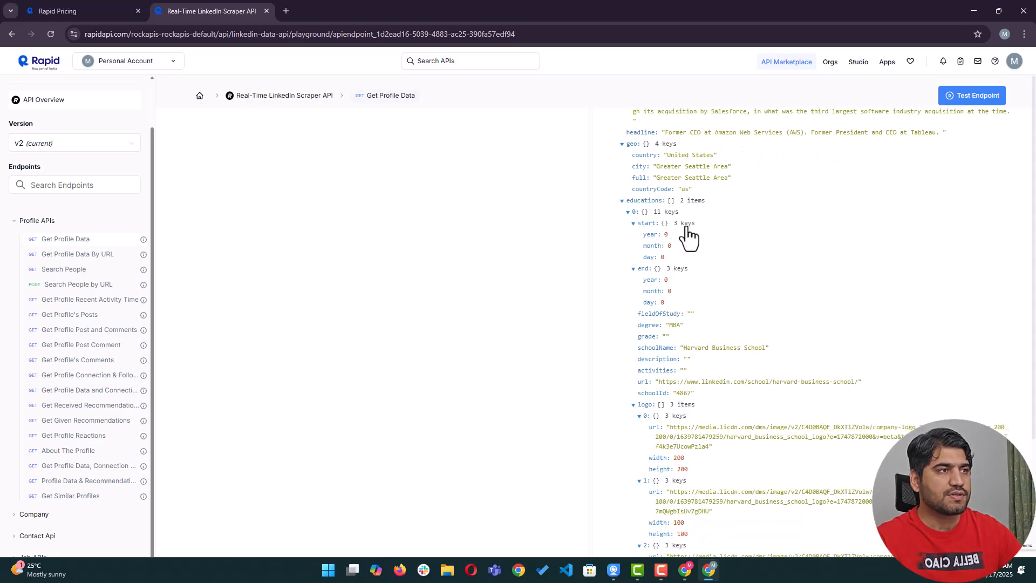
{"action": "scroll", "coordinate": [690, 237], "scroll_direction": "down", "scroll_amount": 2}
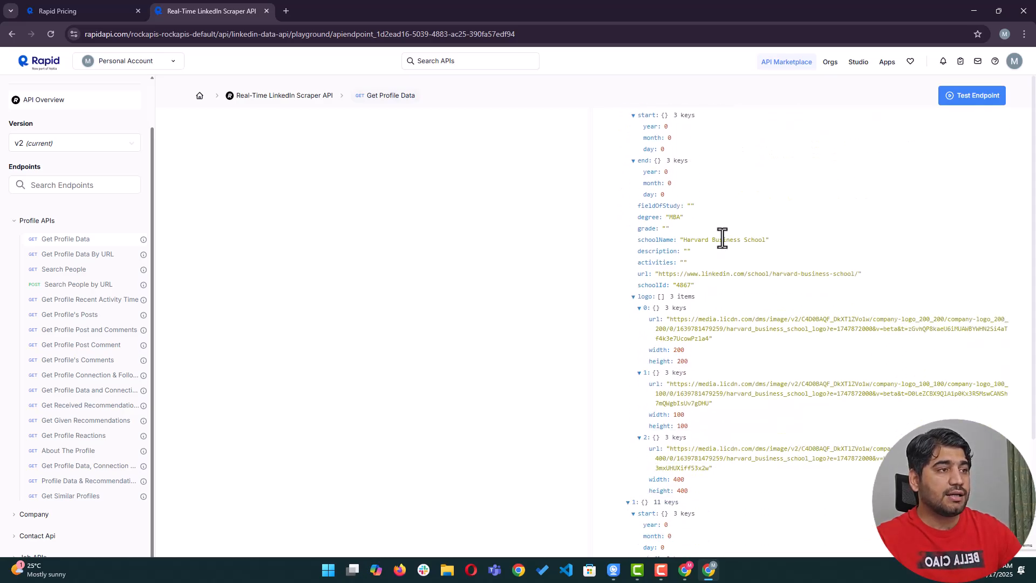
{"action": "scroll", "coordinate": [722, 238], "scroll_direction": "down", "scroll_amount": 3}
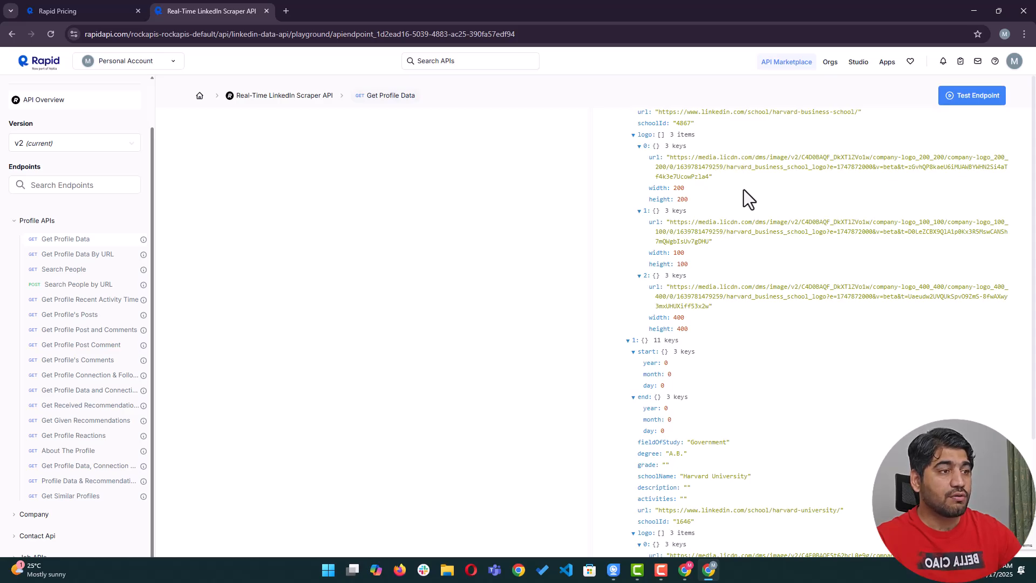
{"action": "scroll", "coordinate": [745, 199], "scroll_direction": "down", "scroll_amount": 3}
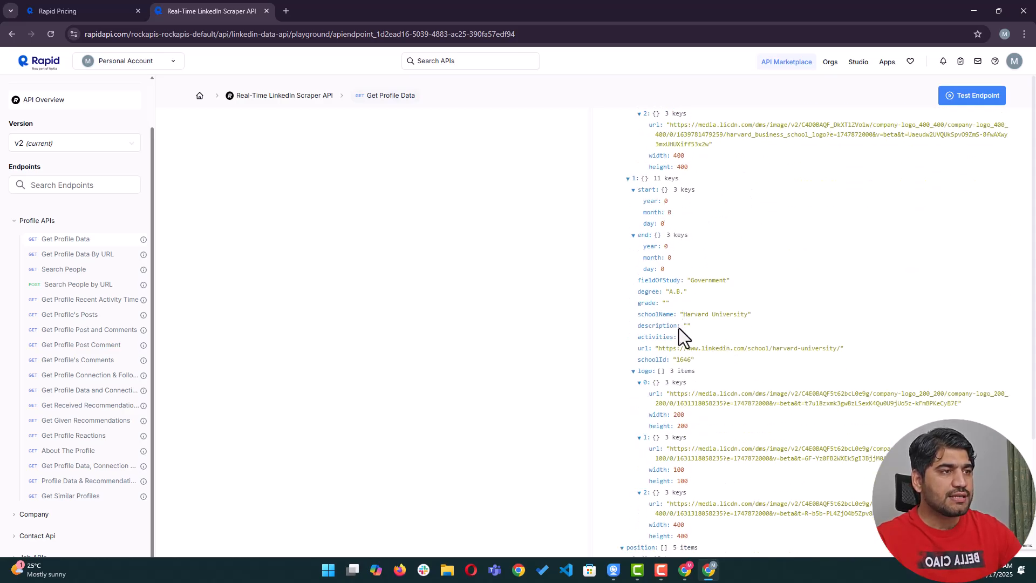
{"action": "scroll", "coordinate": [679, 329], "scroll_direction": "down", "scroll_amount": 4}
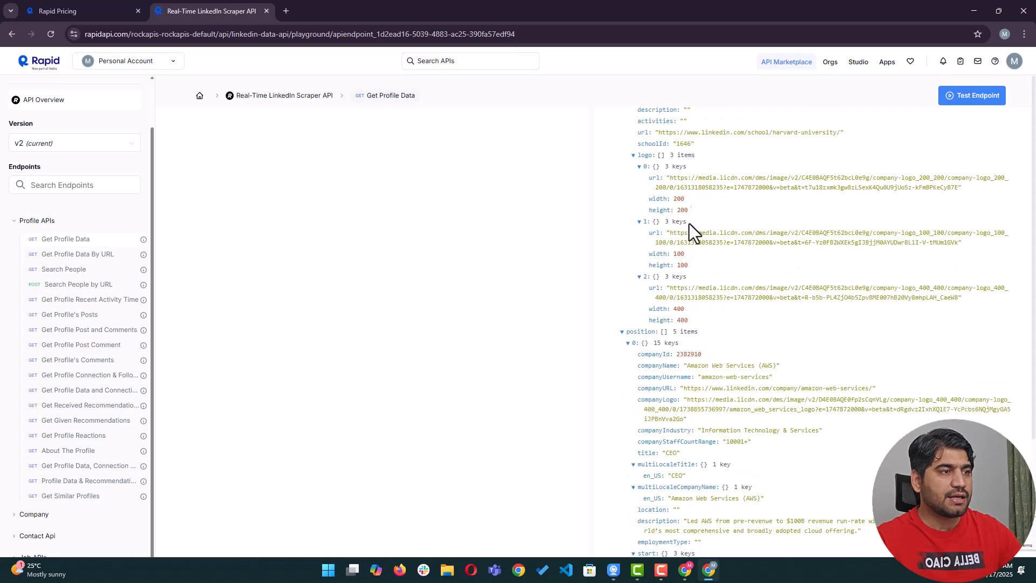
{"action": "scroll", "coordinate": [696, 264], "scroll_direction": "down", "scroll_amount": 3}
{"action": "scroll", "coordinate": [675, 264], "scroll_direction": "down", "scroll_amount": 7}
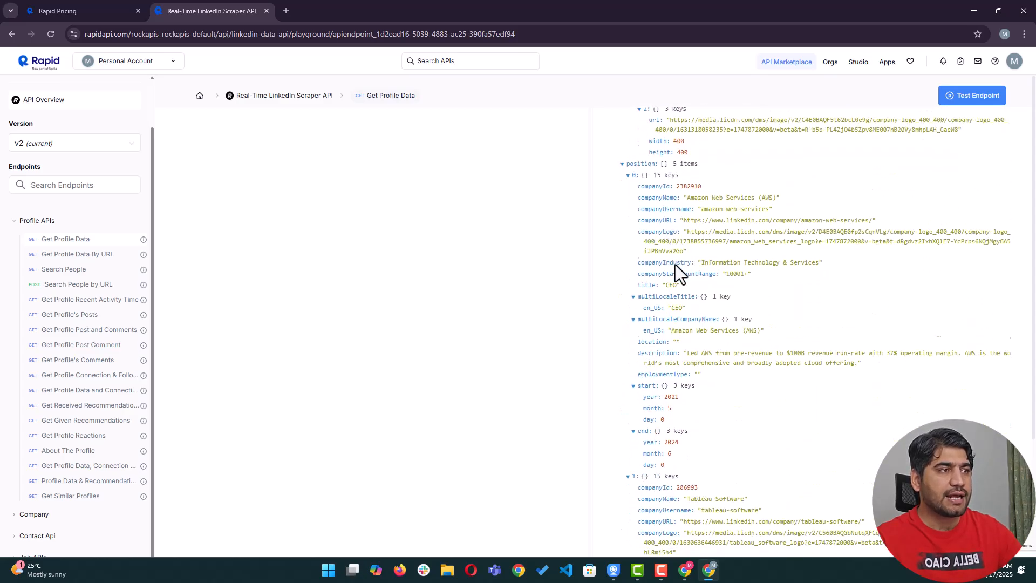
{"action": "scroll", "coordinate": [675, 266], "scroll_direction": "down", "scroll_amount": 3}
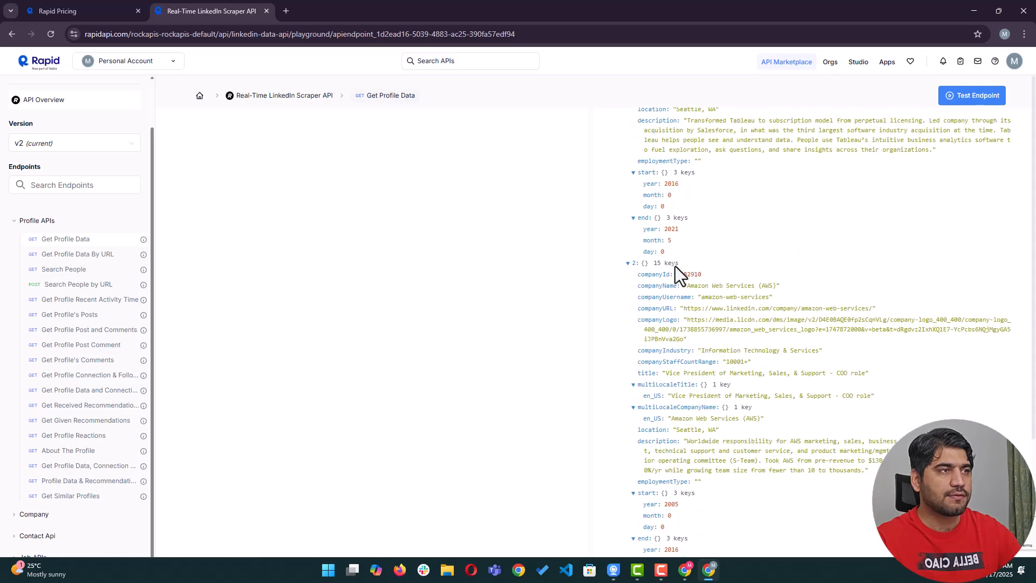
{"action": "scroll", "coordinate": [650, 298], "scroll_direction": "down", "scroll_amount": 15}
{"action": "scroll", "coordinate": [649, 254], "scroll_direction": "up", "scroll_amount": 10}
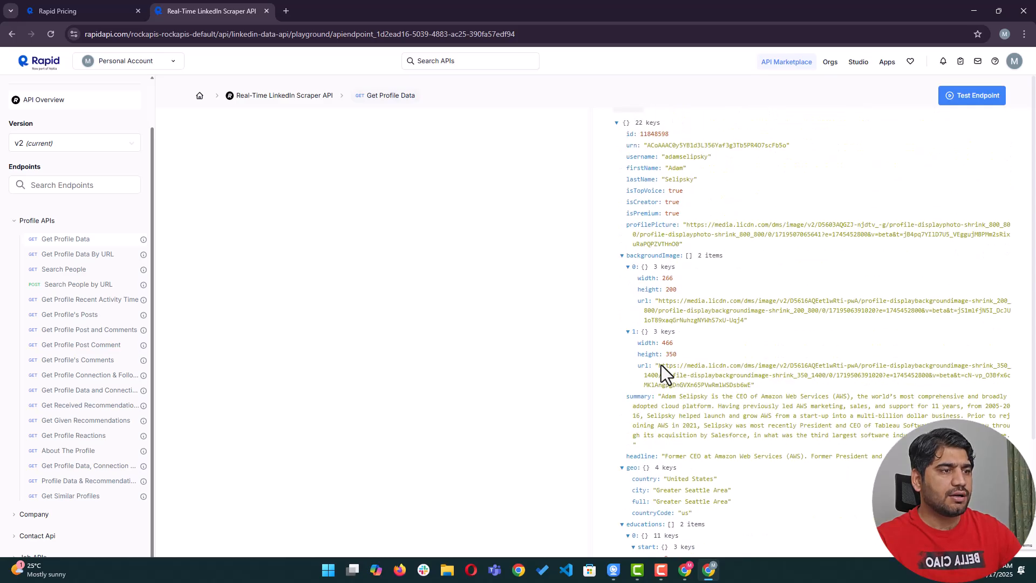
{"action": "scroll", "coordinate": [576, 354], "scroll_direction": "up", "scroll_amount": 3}
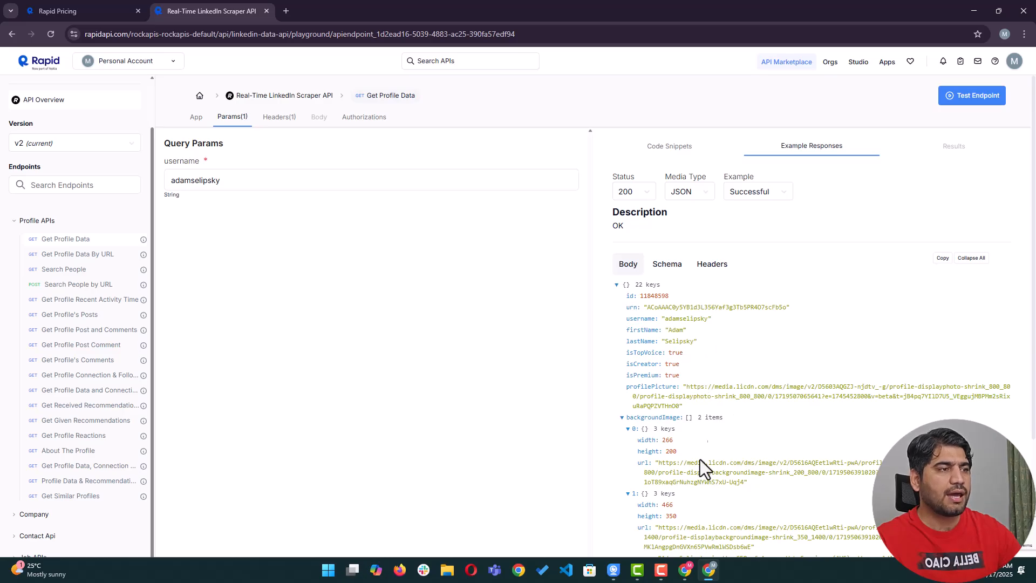
{"action": "scroll", "coordinate": [712, 431], "scroll_direction": "down", "scroll_amount": 15}
{"action": "scroll", "coordinate": [752, 350], "scroll_direction": "down", "scroll_amount": 10}
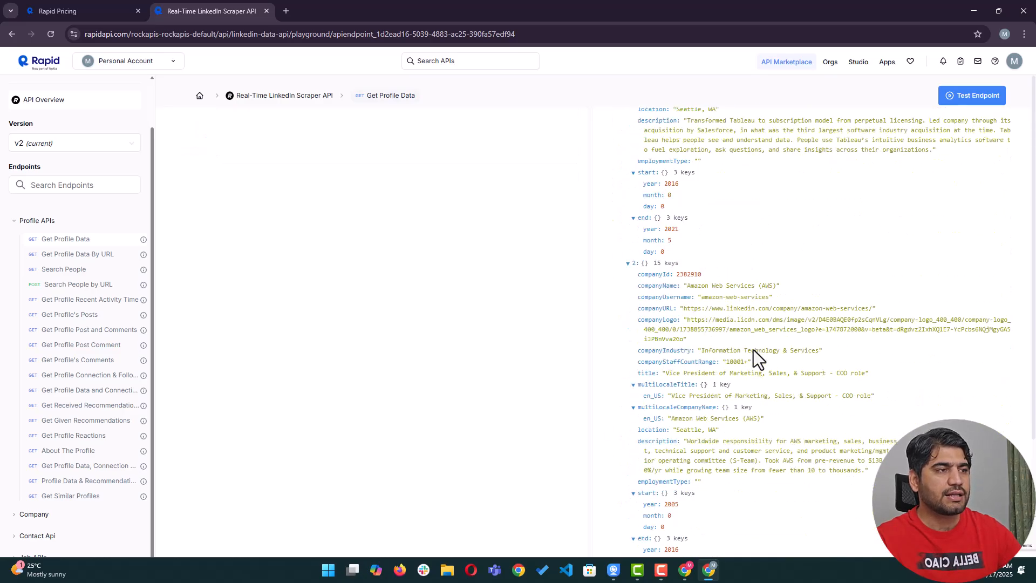
{"action": "scroll", "coordinate": [753, 349], "scroll_direction": "down", "scroll_amount": 5}
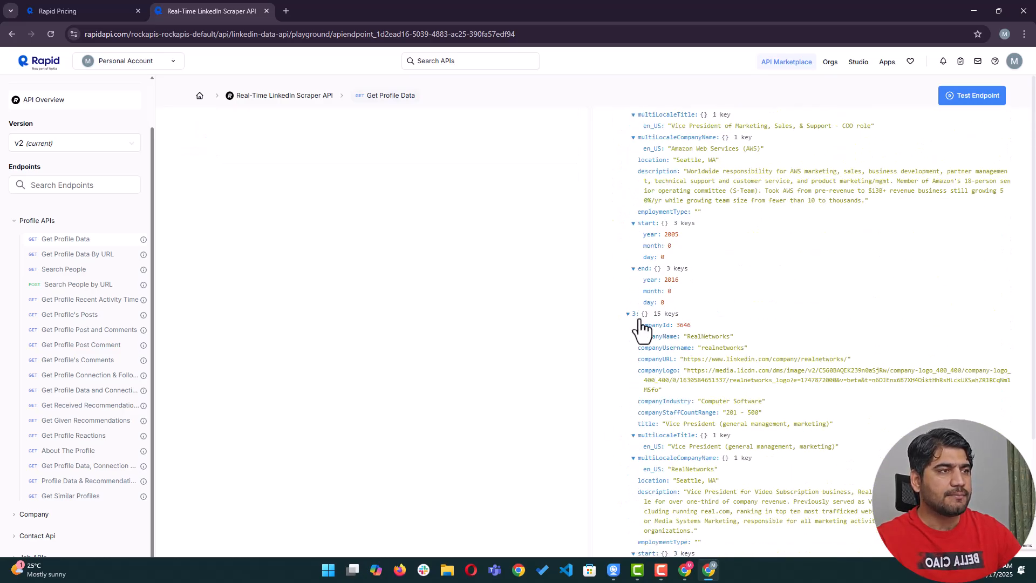
{"action": "scroll", "coordinate": [718, 290], "scroll_direction": "up", "scroll_amount": 20}
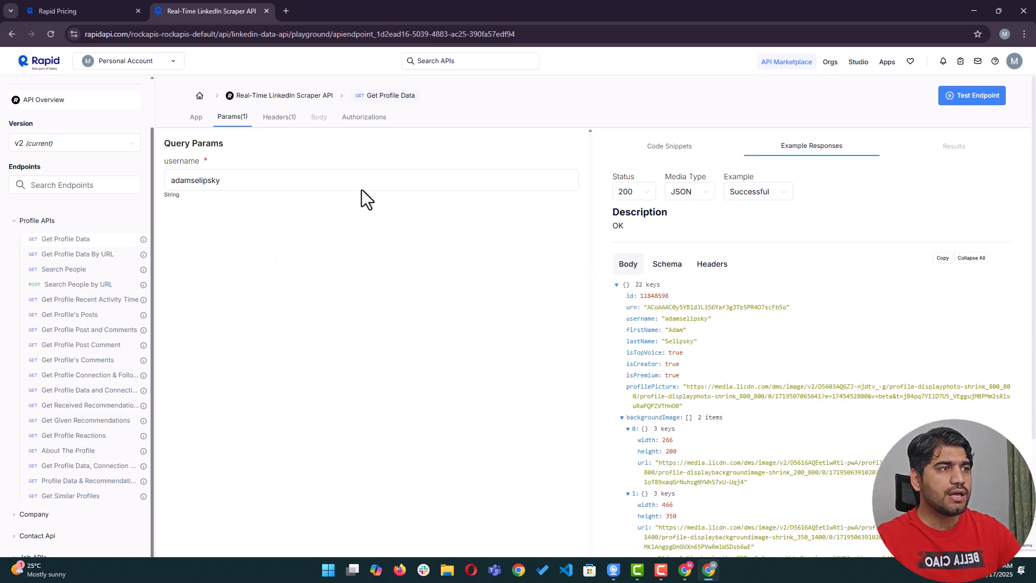
Copy the Get Profile Data cURL code snippet and go back to n8n.
{"action": "left_click", "coordinate": [660, 150]}
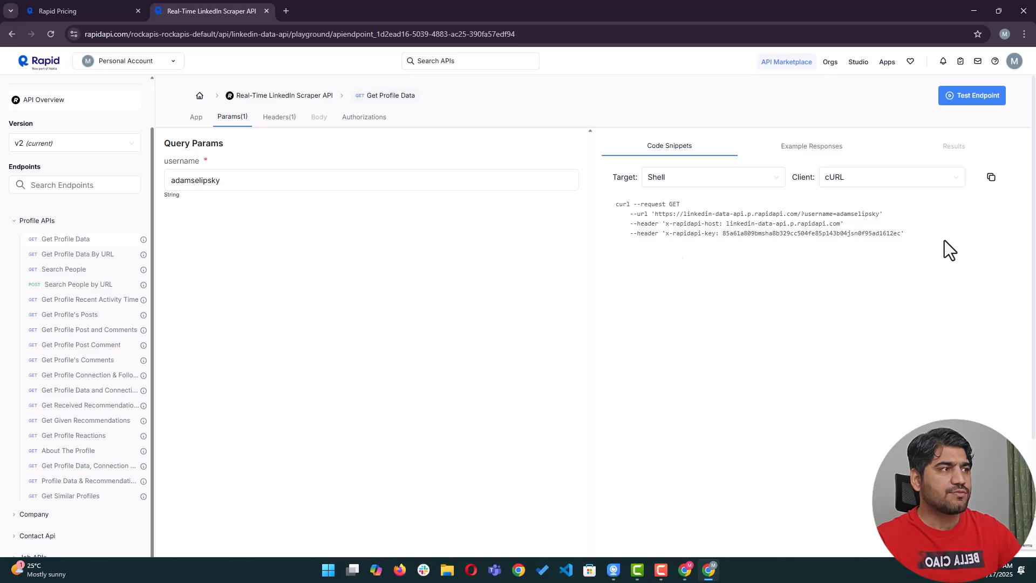
{"action": "left_click", "coordinate": [991, 178]}
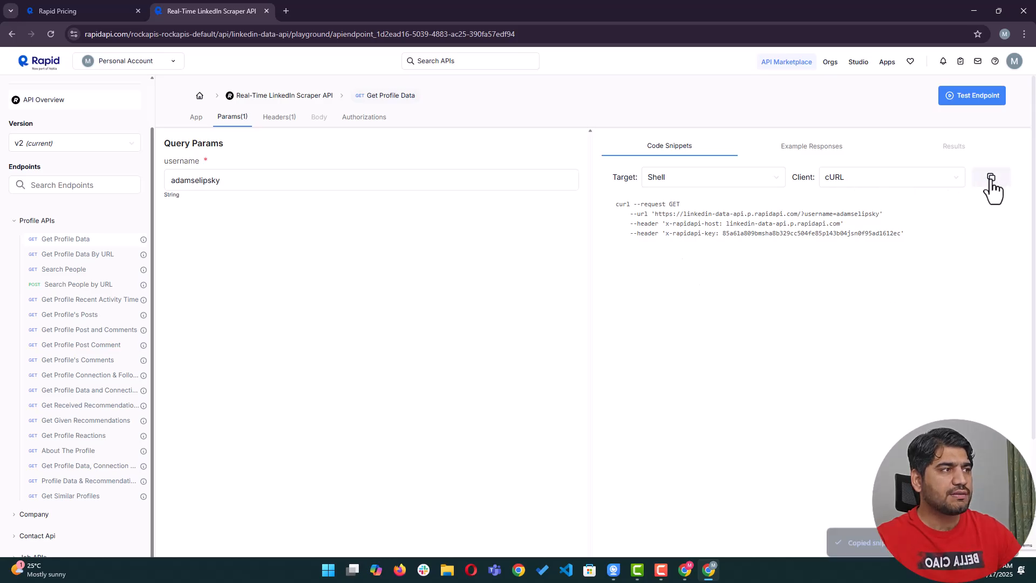
{"action": "left_click", "coordinate": [685, 570]}
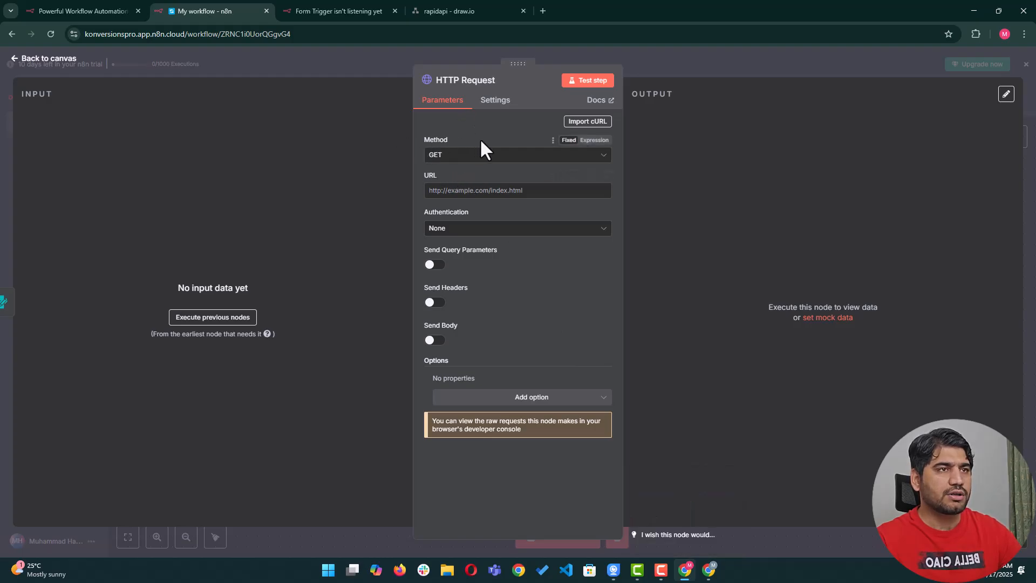
Paste the copied RapidAPI cURL command into the HTTP Request node's Import cURL box and import it.
{"action": "left_click", "coordinate": [585, 121]}
{"action": "right_click", "coordinate": [456, 291]}
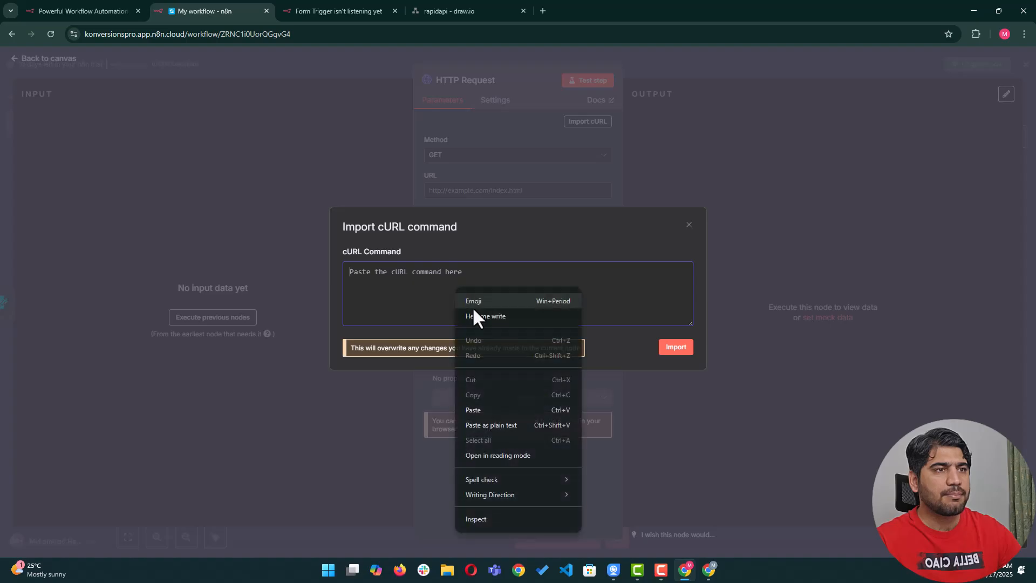
{"action": "left_click", "coordinate": [479, 407]}
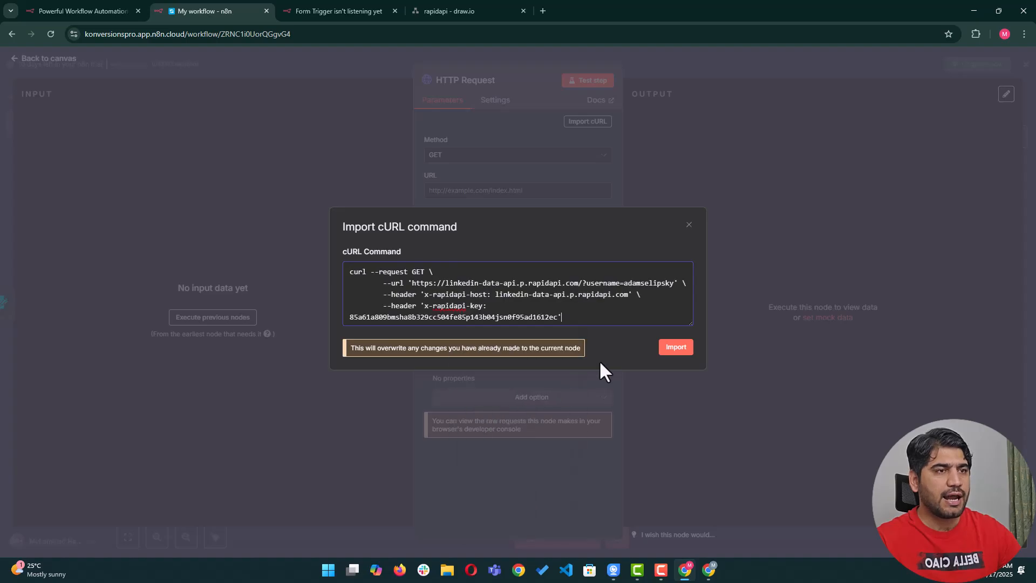
{"action": "left_click", "coordinate": [679, 347]}
{"action": "left_click", "coordinate": [681, 348]}
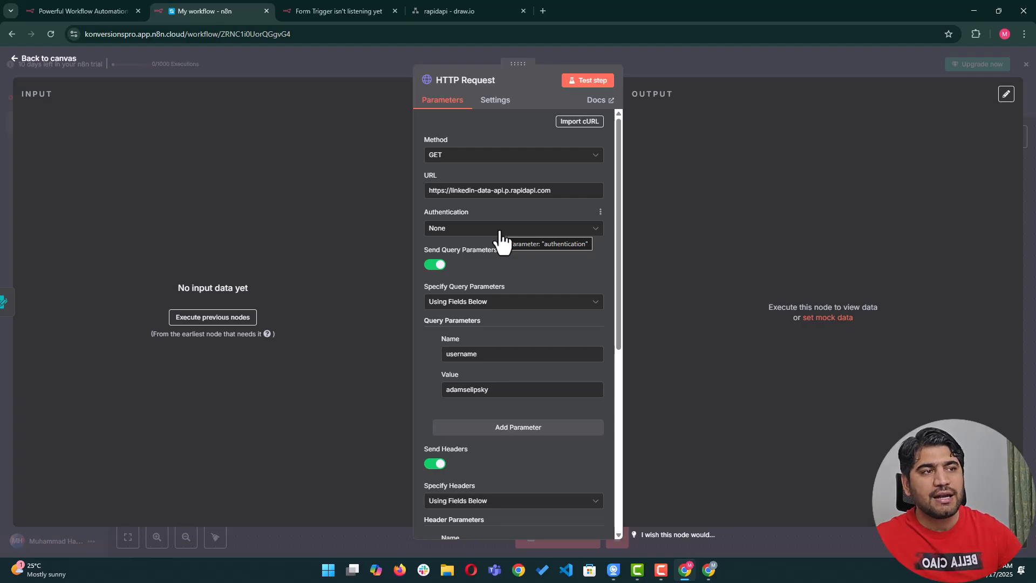
Scroll through the HTTP Request node to check the GET URL, username query parameter and headers.
{"action": "scroll", "coordinate": [470, 351], "scroll_direction": "down", "scroll_amount": 2}
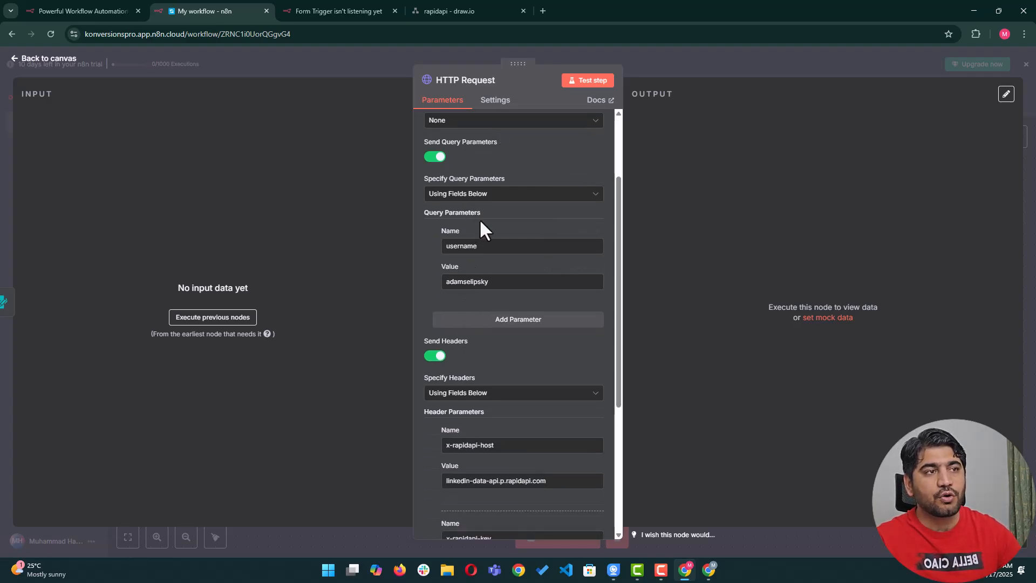
{"action": "scroll", "coordinate": [481, 258], "scroll_direction": "down", "scroll_amount": 3}
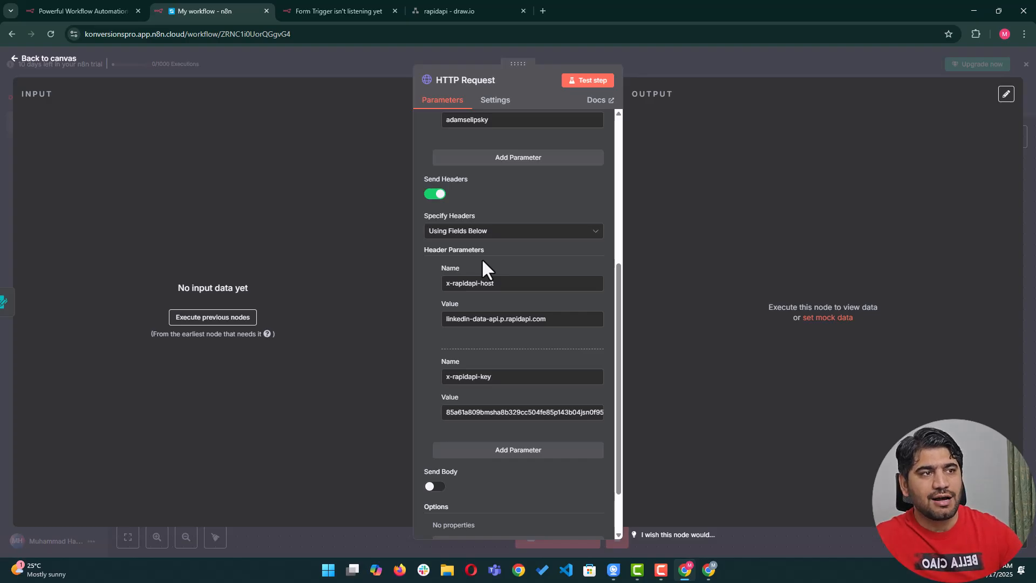
{"action": "scroll", "coordinate": [481, 258], "scroll_direction": "up", "scroll_amount": 5}
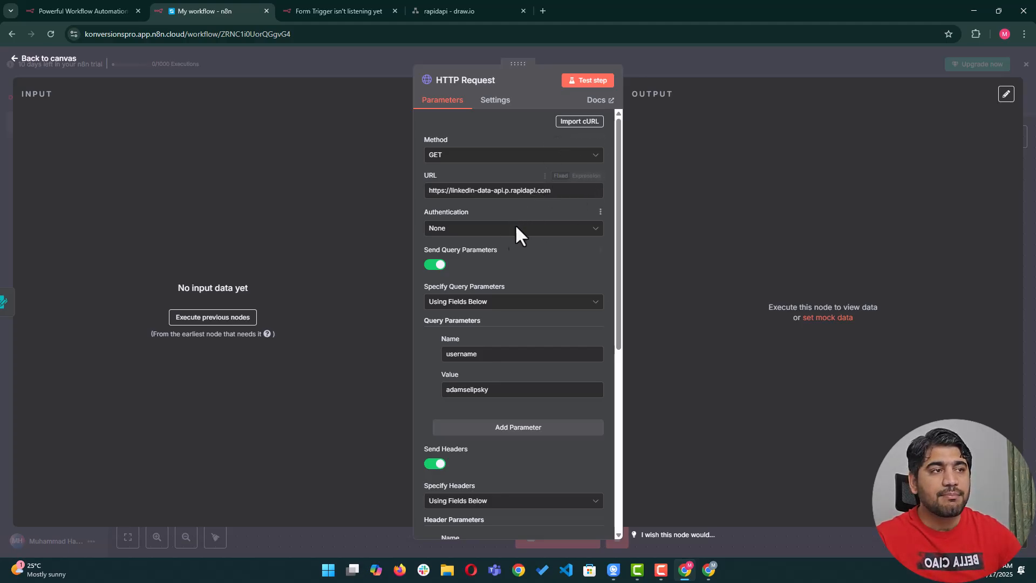
{"action": "scroll", "coordinate": [504, 229], "scroll_direction": "down", "scroll_amount": 1}
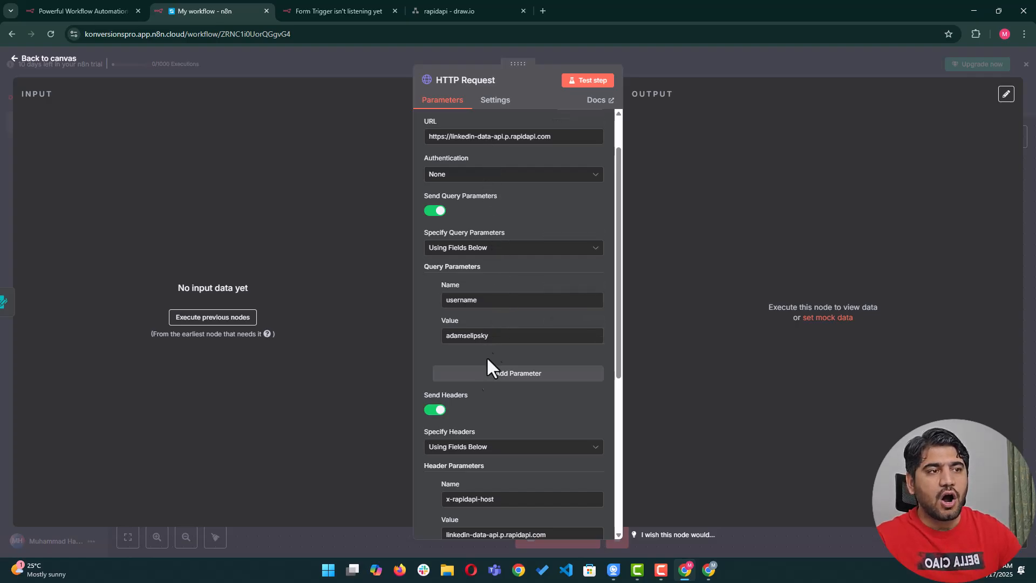
{"action": "scroll", "coordinate": [481, 340], "scroll_direction": "down", "scroll_amount": 5}
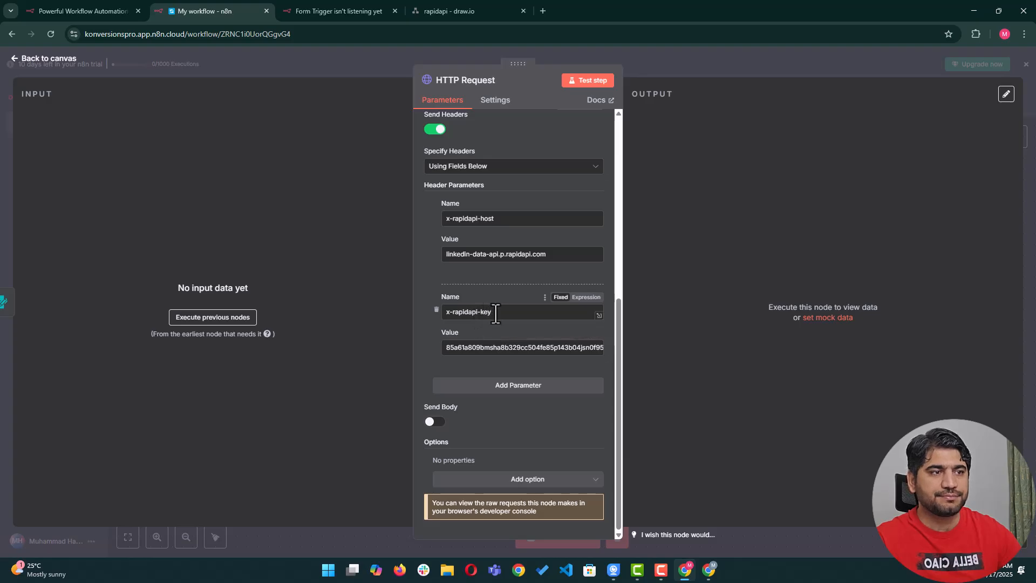
{"action": "scroll", "coordinate": [501, 309], "scroll_direction": "up", "scroll_amount": 5}
{"action": "scroll", "coordinate": [501, 308], "scroll_direction": "up", "scroll_amount": 2}
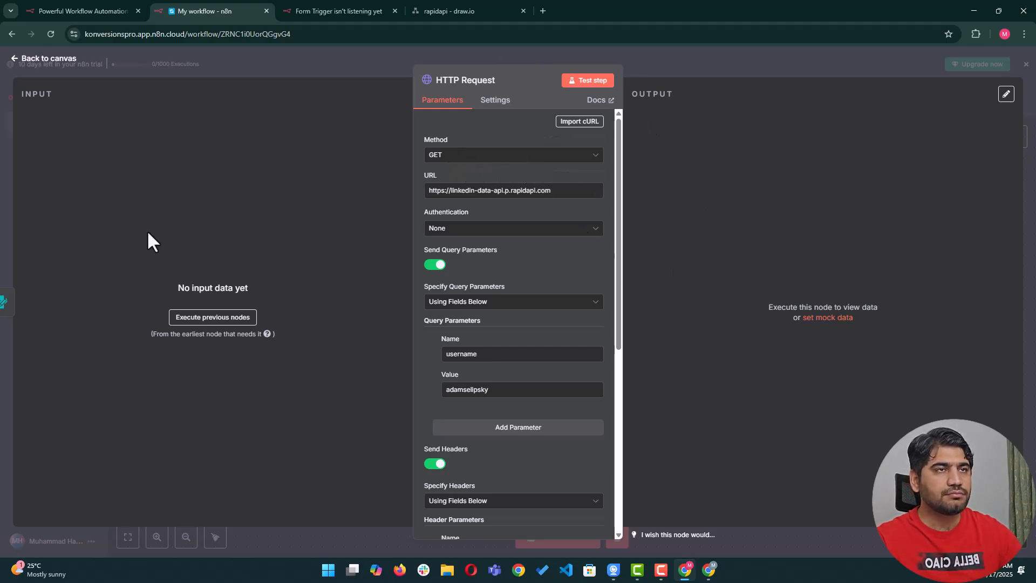
Create a new blank spreadsheet from sheet.new in a new browser tab.
{"action": "left_click", "coordinate": [543, 11]}
{"action": "type", "text": "sheet.n"}
{"action": "key", "text": "Return"}
{"action": "left_click_drag", "start_coordinate": [540, 10], "coordinate": [435, 8]}
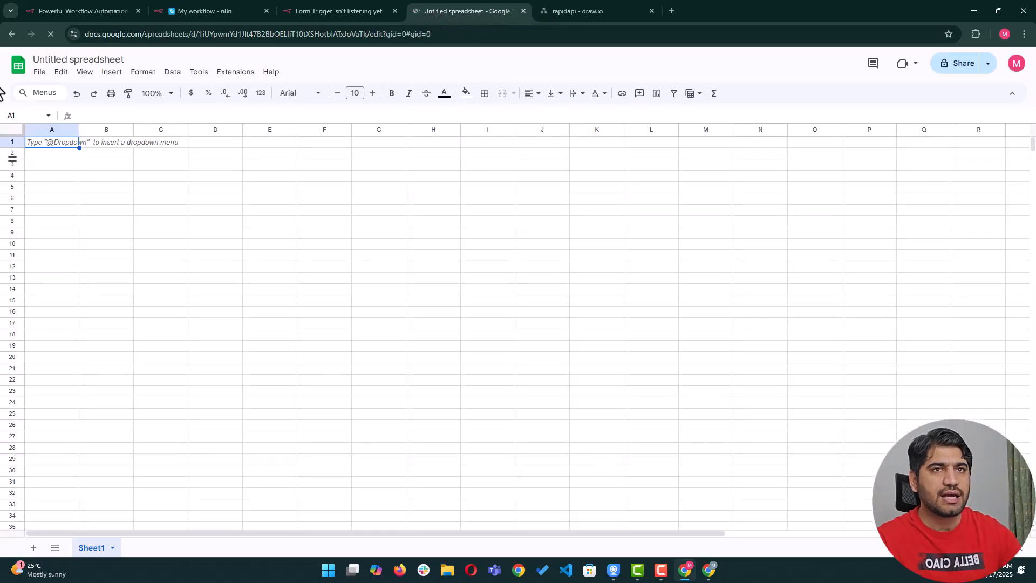
Title the spreadsheet 'Linkedin Profile' and widen column A.
{"action": "left_click", "coordinate": [74, 60]}
{"action": "type", "text": "Linke"}
{"action": "key", "text": "BackSpace"}
{"action": "type", "text": "edin Profile"}
{"action": "key", "text": "Return"}
{"action": "left_click", "coordinate": [49, 177]}
{"action": "left_click_drag", "start_coordinate": [78, 129], "coordinate": [115, 129]}
Copy the username key from the RapidAPI JSON into cell A1 as plain text.
{"action": "left_click", "coordinate": [709, 569]}
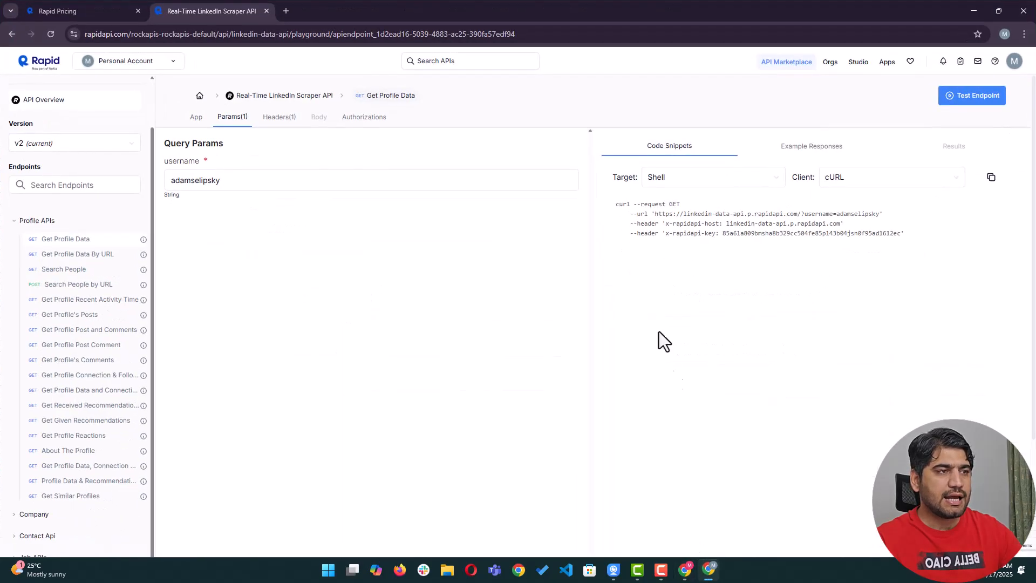
{"action": "left_click", "coordinate": [807, 148]}
{"action": "scroll", "coordinate": [701, 286], "scroll_direction": "down", "scroll_amount": 2}
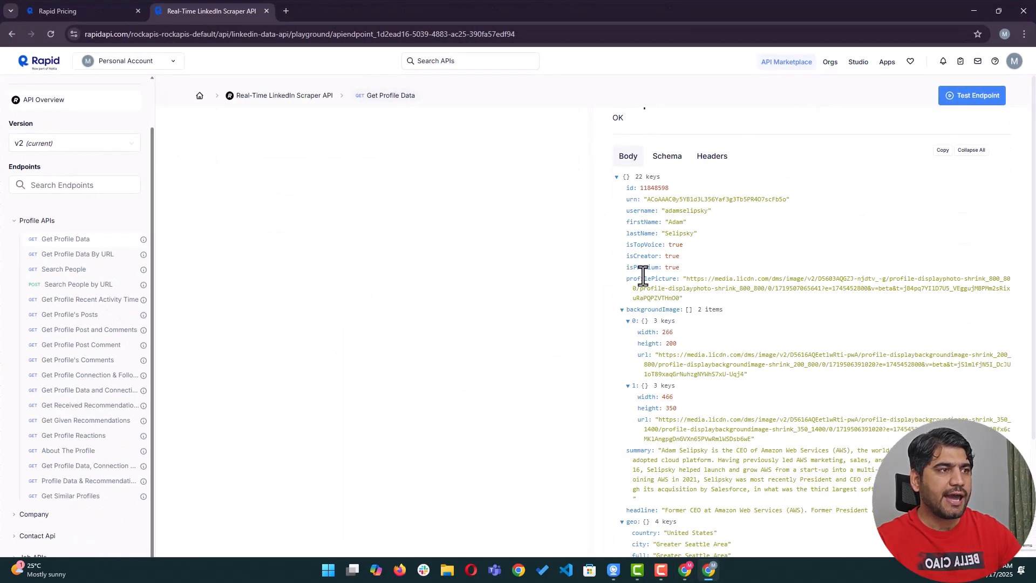
{"action": "double_click", "coordinate": [640, 210]}
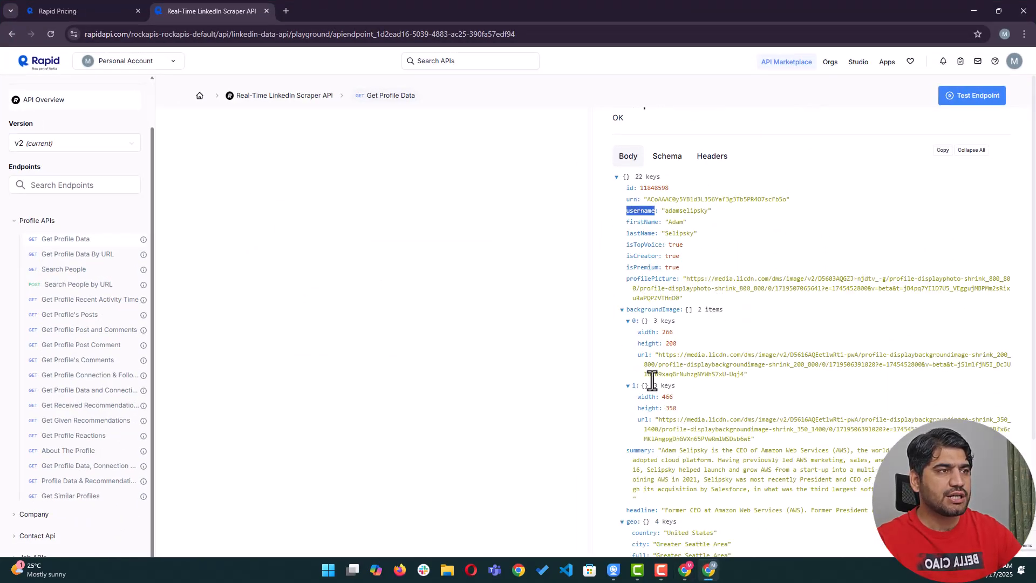
{"action": "left_click", "coordinate": [685, 569]}
{"action": "left_click", "coordinate": [84, 143]}
{"action": "key", "text": "ctrl+v"}
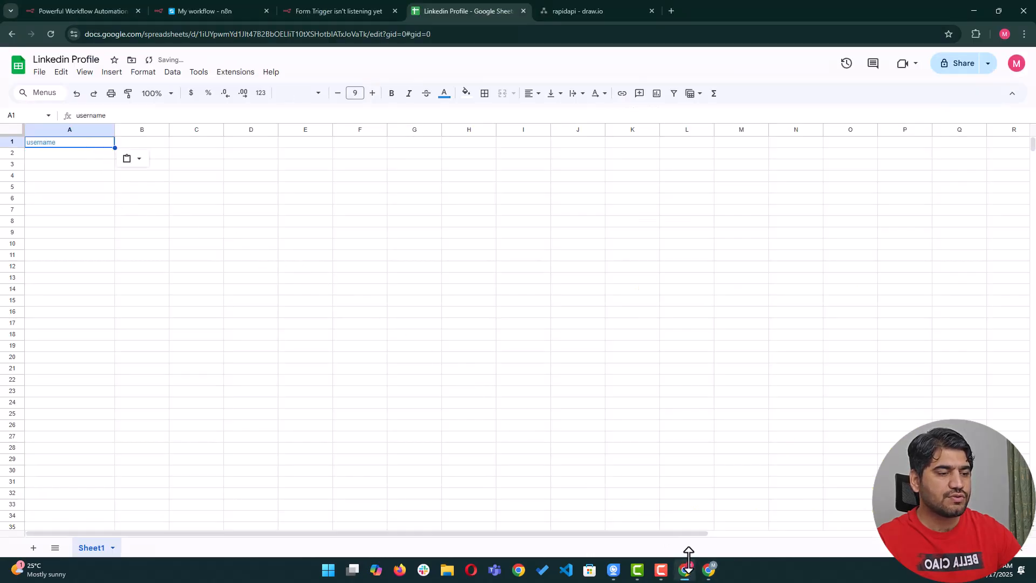
{"action": "key", "text": "ctrl+shift+v"}
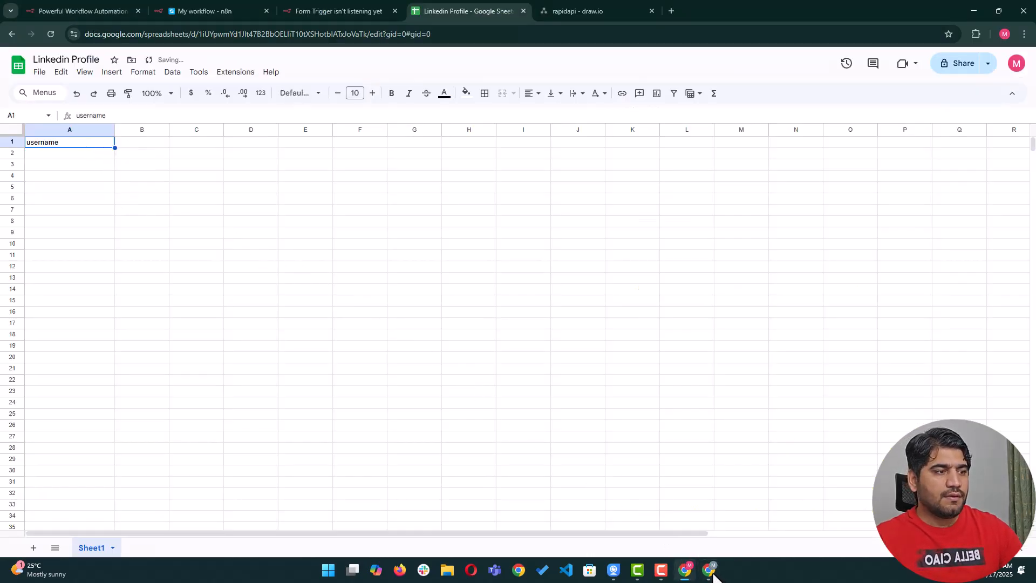
Enter the headers 'first name' in B1 and 'last name' in C1.
{"action": "left_click", "coordinate": [709, 569]}
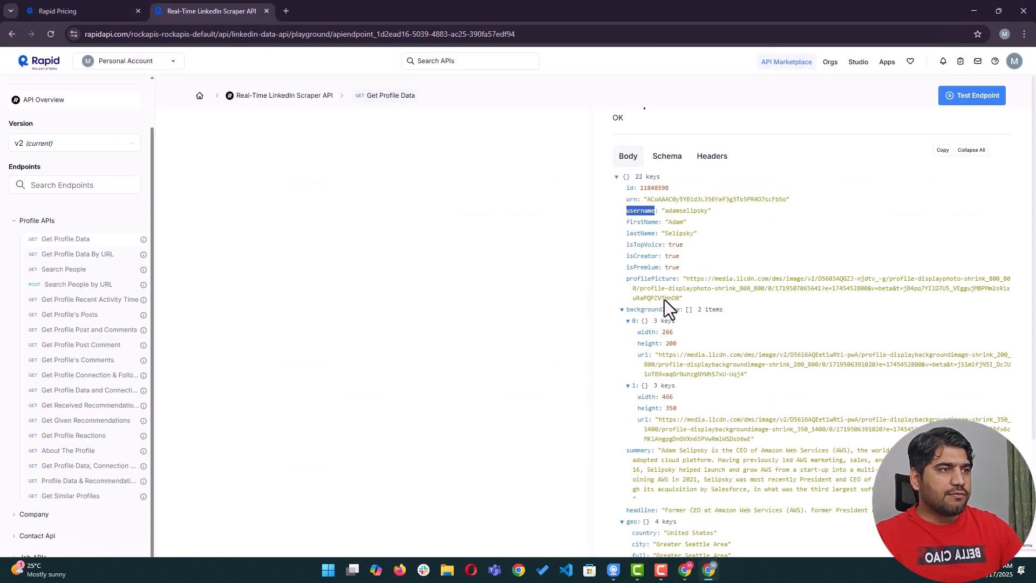
{"action": "mouse_move", "coordinate": [685, 569]}
{"action": "left_click", "coordinate": [684, 518]}
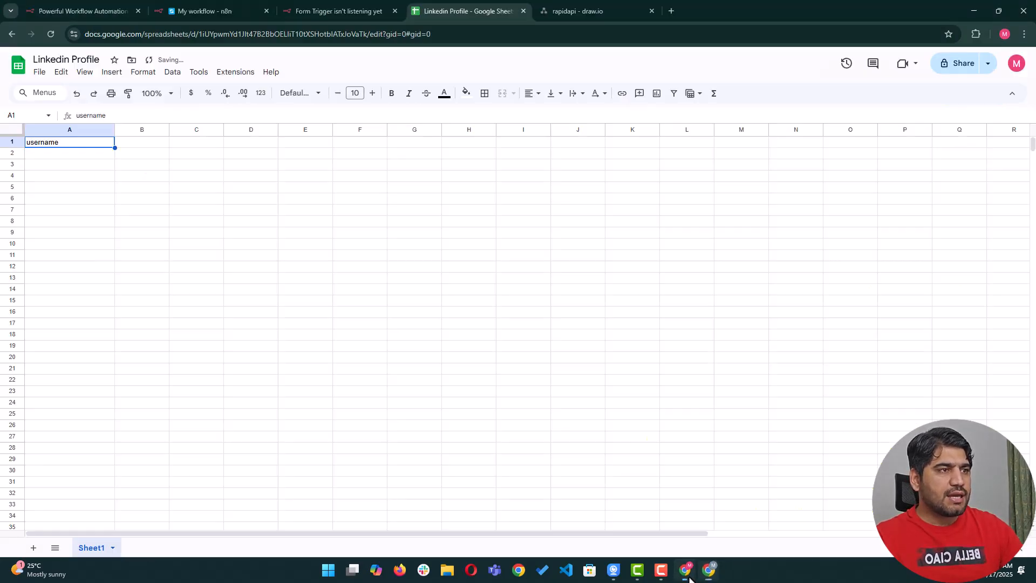
{"action": "left_click", "coordinate": [136, 144]}
{"action": "type", "text": "first name"}
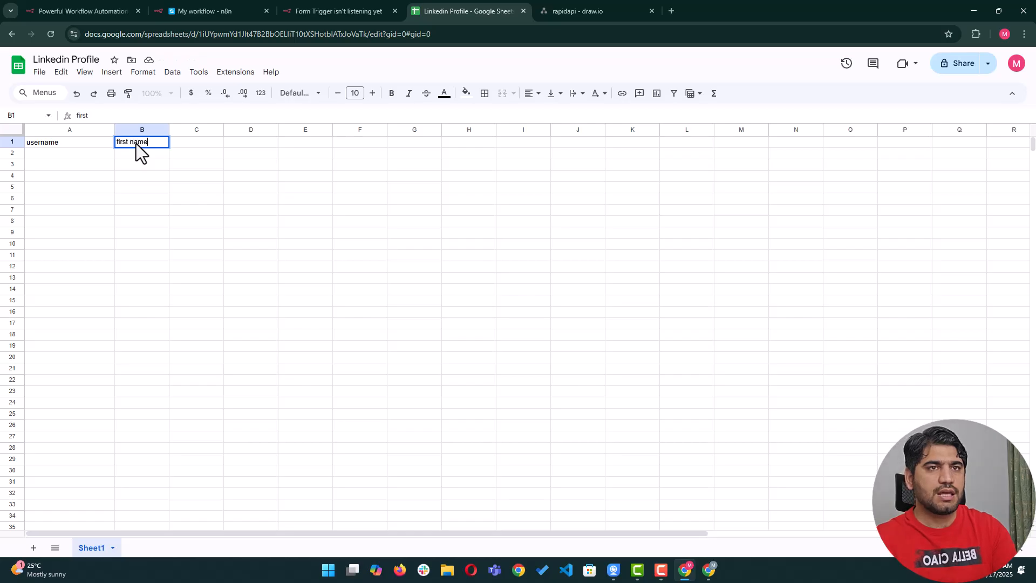
{"action": "key", "text": "Tab"}
{"action": "type", "text": "last name"}
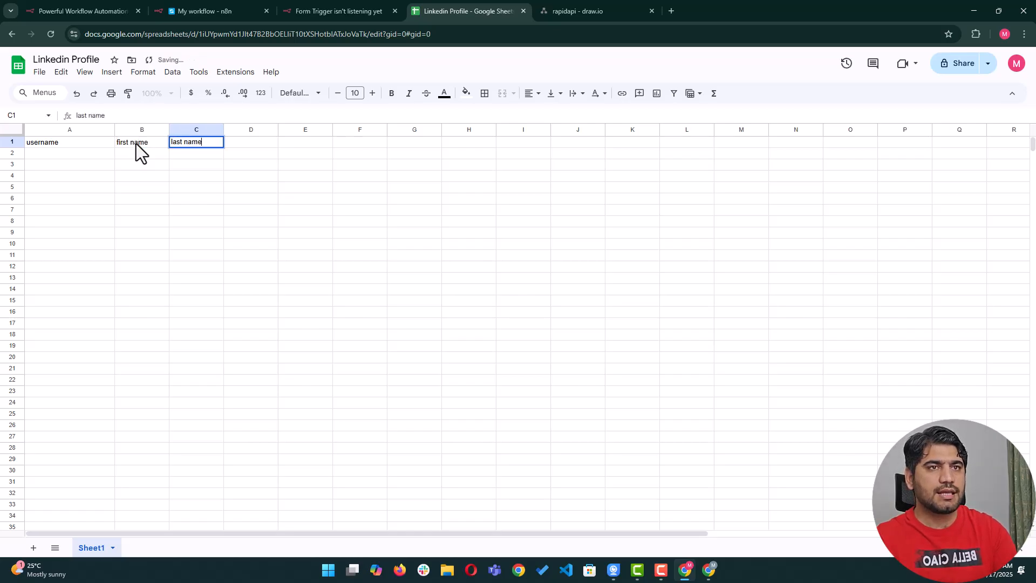
{"action": "key", "text": "Tab"}
Check the JSON for more fields and enter 'country' in D1.
{"action": "left_click", "coordinate": [709, 569]}
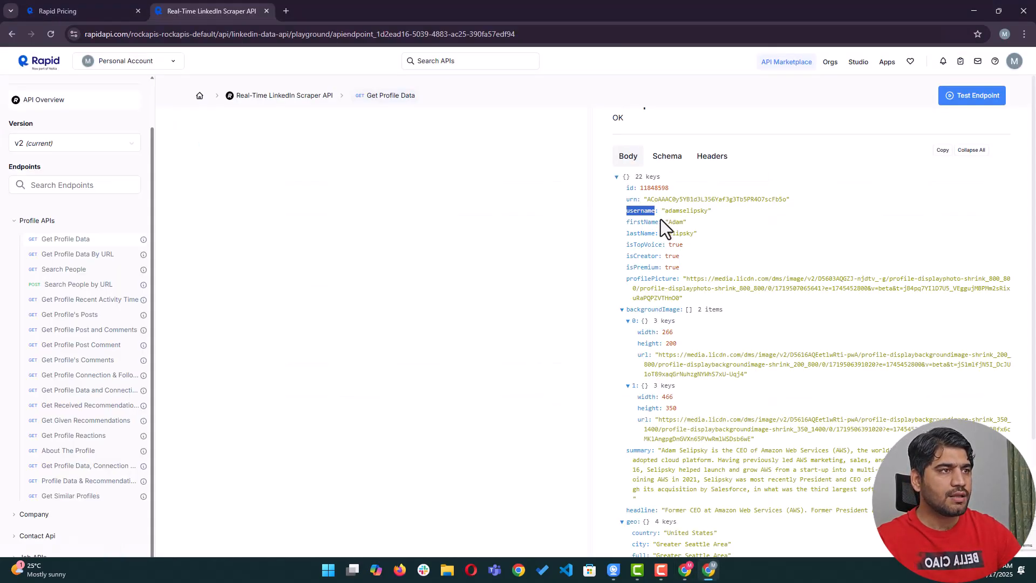
{"action": "scroll", "coordinate": [655, 270], "scroll_direction": "down", "scroll_amount": 3}
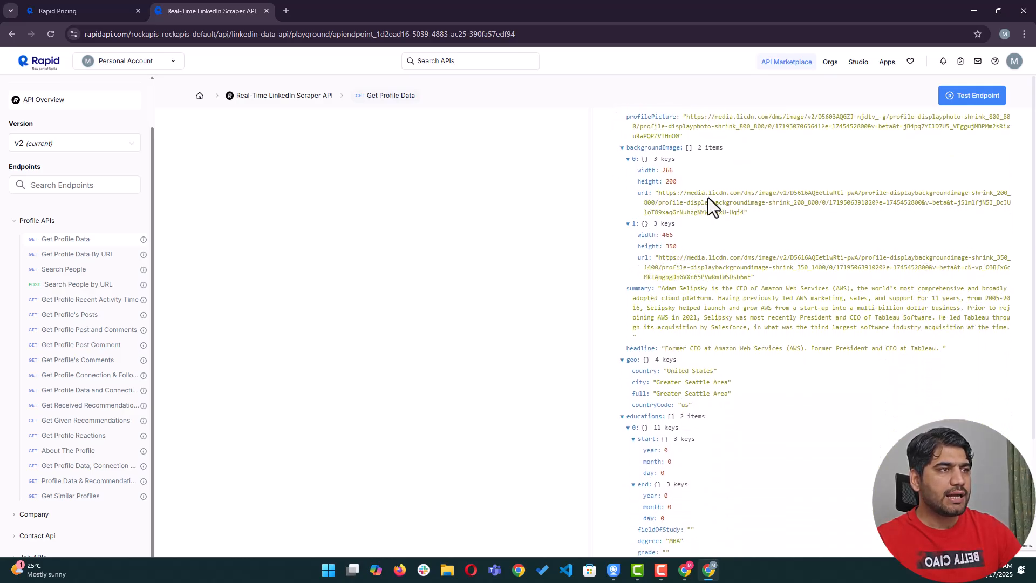
{"action": "scroll", "coordinate": [713, 238], "scroll_direction": "down", "scroll_amount": 2}
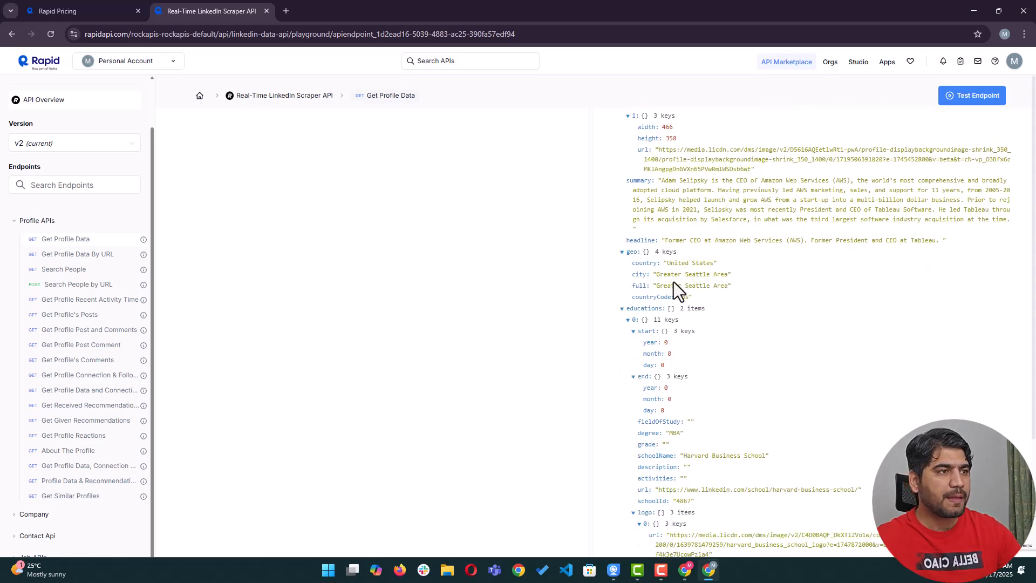
{"action": "left_click", "coordinate": [685, 570]}
{"action": "type", "text": "country"}
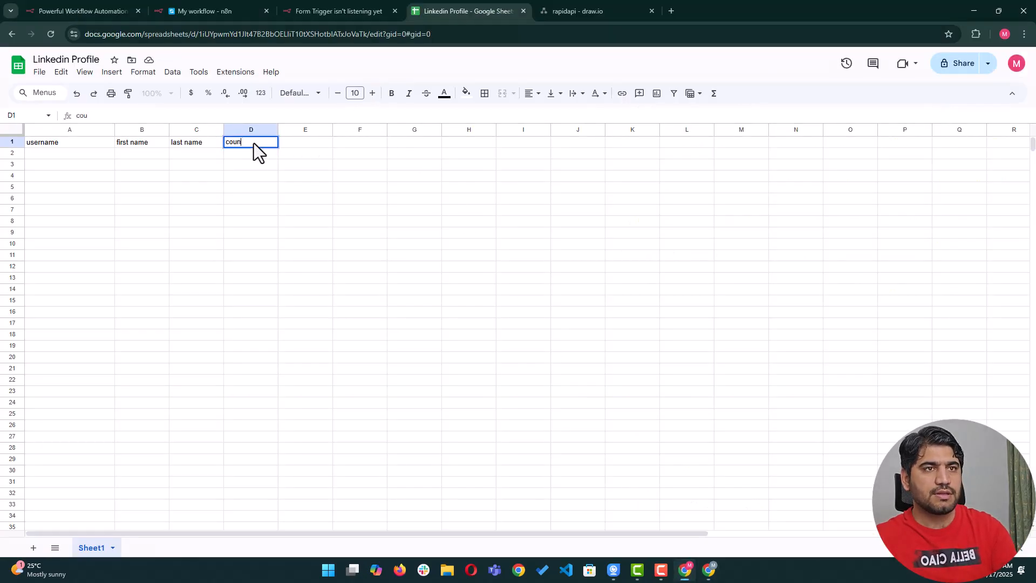
Enter 'company name' as the header in cell E1.
{"action": "left_click", "coordinate": [708, 569]}
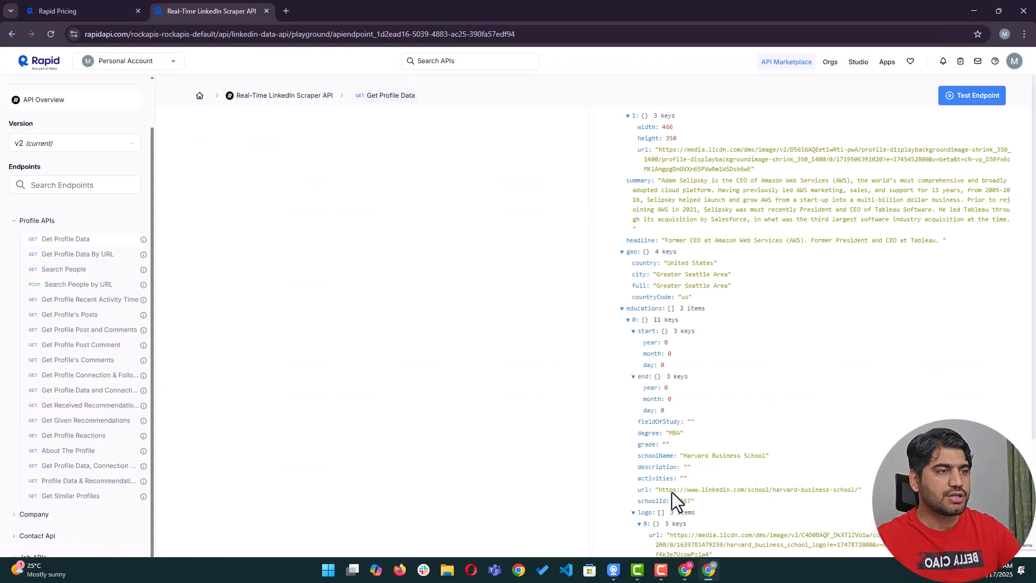
{"action": "scroll", "coordinate": [663, 348], "scroll_direction": "down", "scroll_amount": 1}
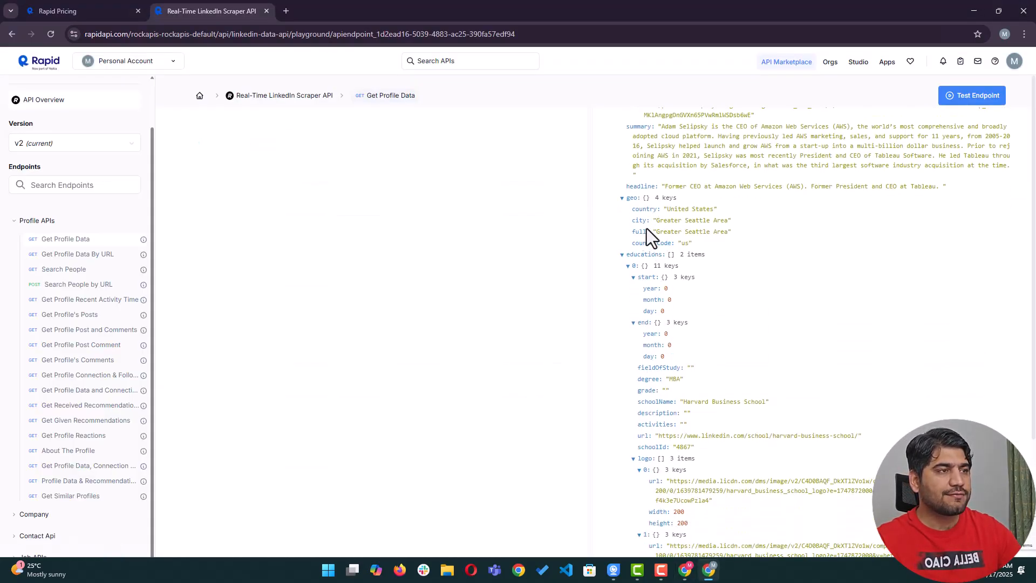
{"action": "scroll", "coordinate": [640, 310], "scroll_direction": "down", "scroll_amount": 10}
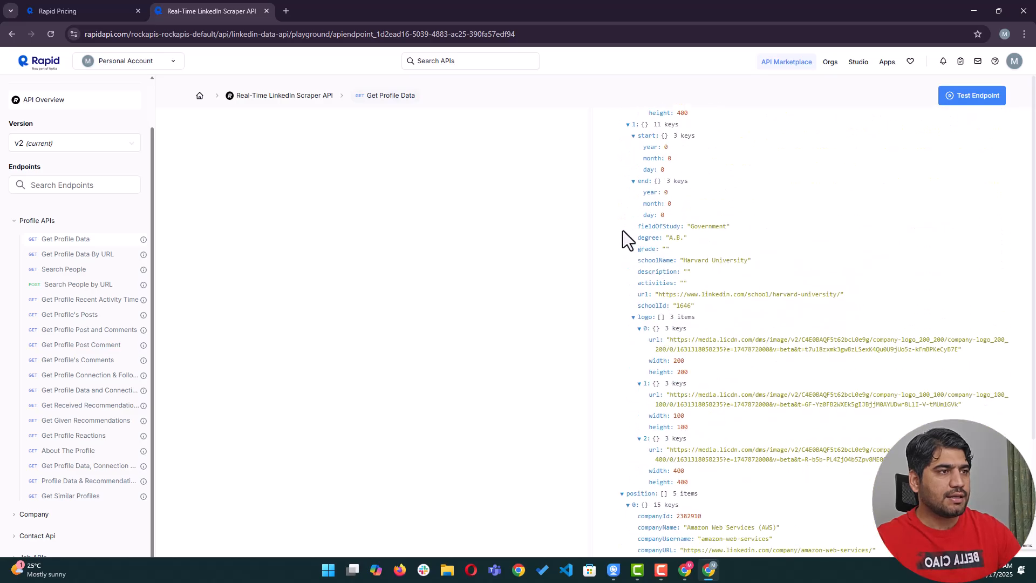
{"action": "scroll", "coordinate": [682, 300], "scroll_direction": "down", "scroll_amount": 7}
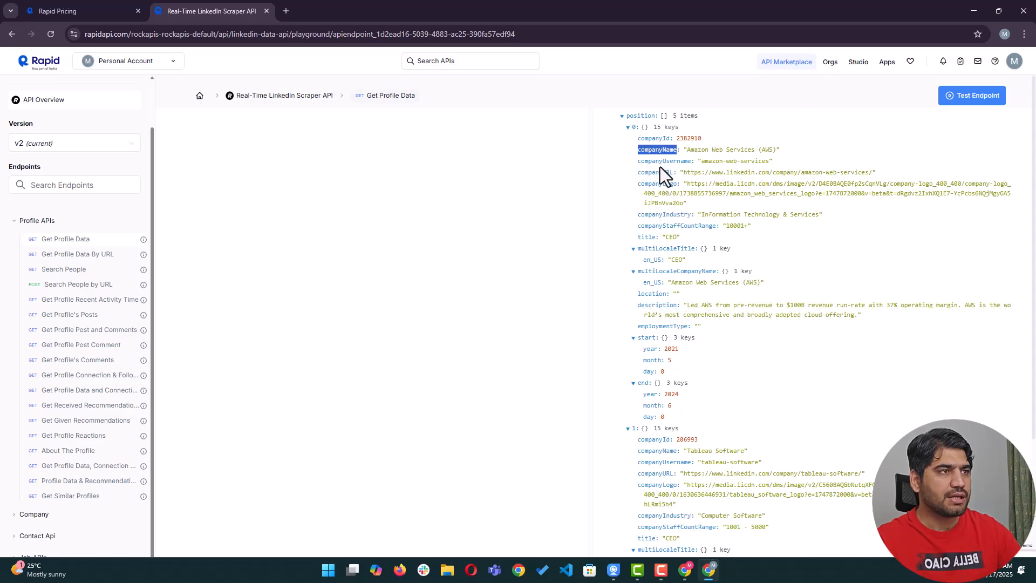
{"action": "left_click", "coordinate": [685, 570]}
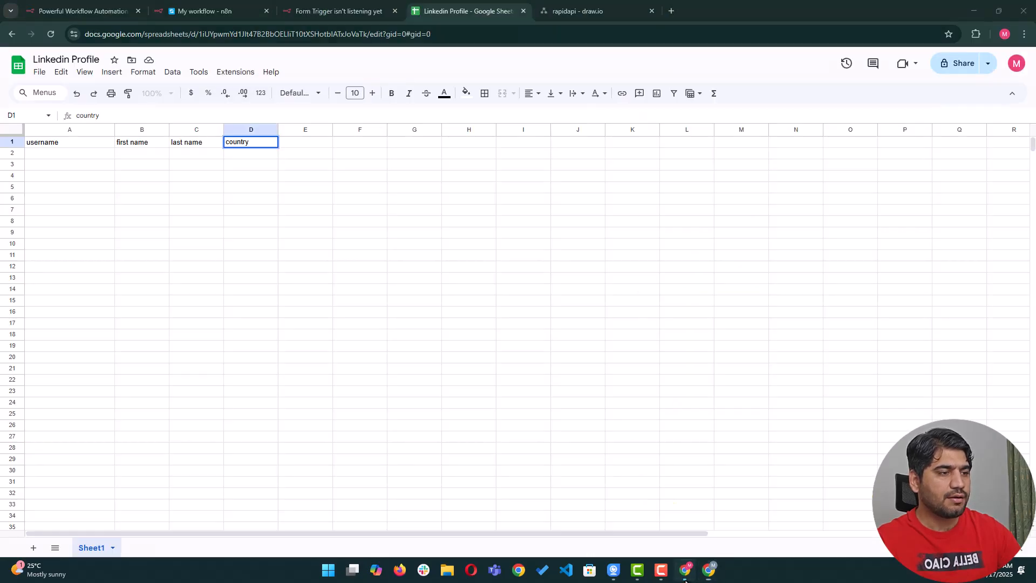
{"action": "left_click", "coordinate": [305, 143]}
{"action": "type", "text": "companyName"}
{"action": "left_click", "coordinate": [299, 164]}
{"action": "left_click", "coordinate": [311, 142]}
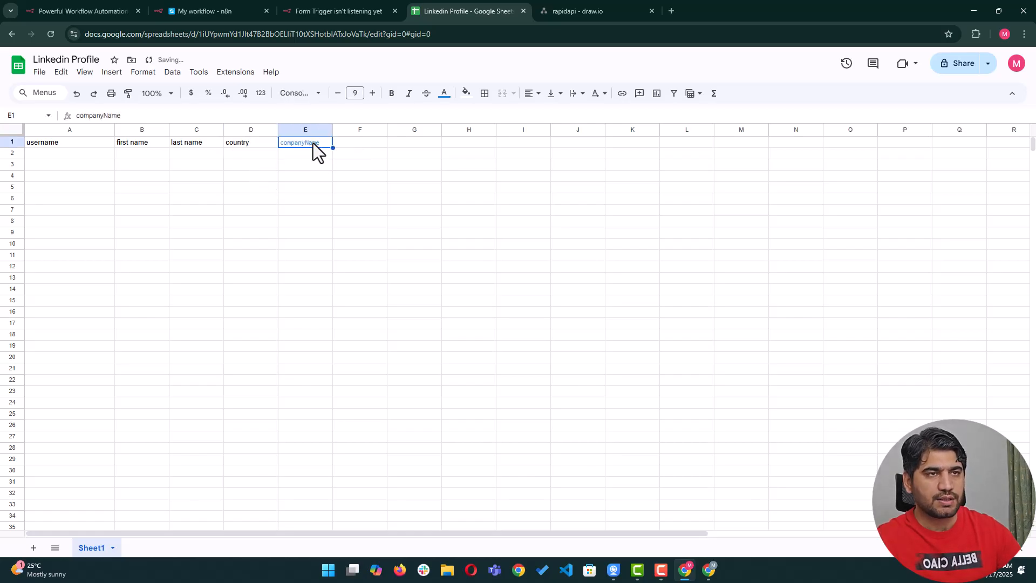
{"action": "type", "text": "Com"}
{"action": "left_click", "coordinate": [313, 144]}
{"action": "double_click", "coordinate": [312, 143]}
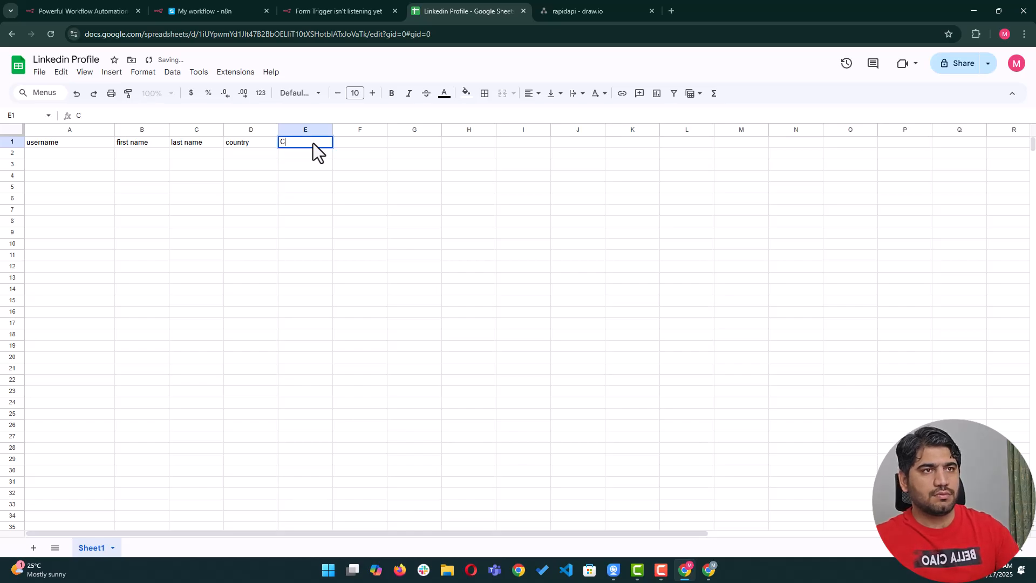
{"action": "type", "text": "omp"}
{"action": "key", "text": "BackSpace"}
{"action": "key", "text": "BackSpace"}
{"action": "key", "text": "BackSpace"}
{"action": "type", "text": "com"}
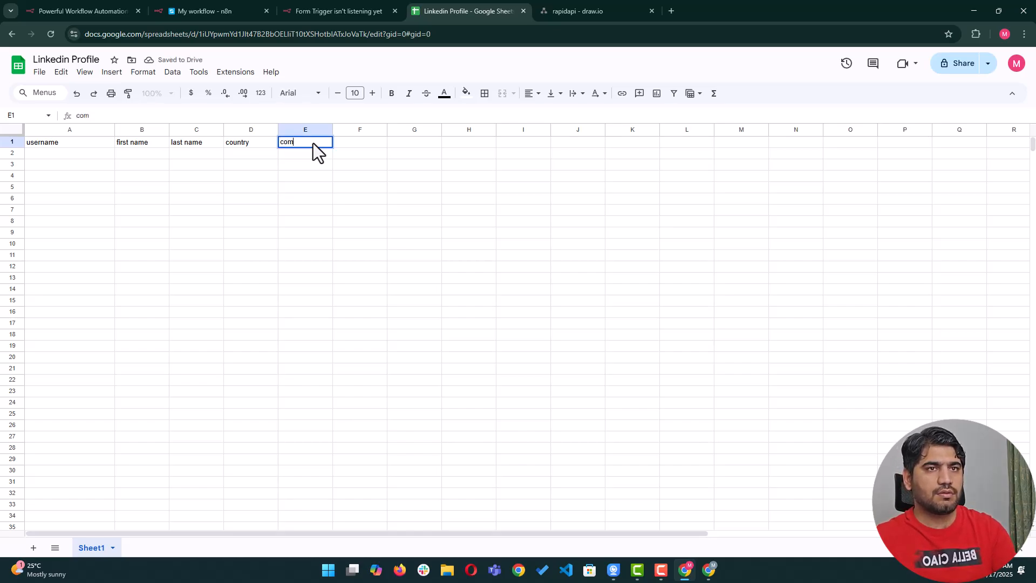
{"action": "type", "text": "pany name"}
{"action": "key", "text": "Return"}
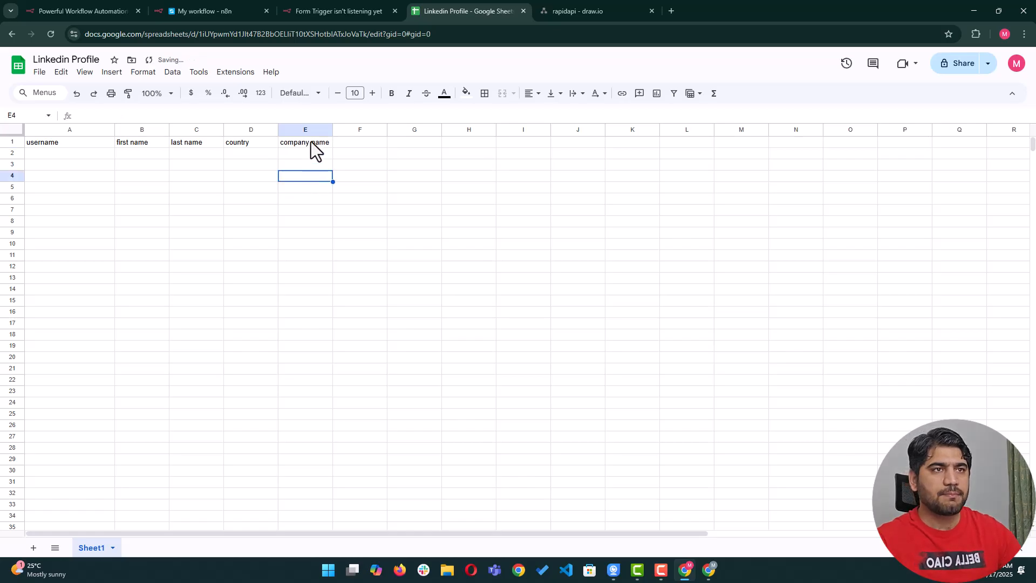
Make the A1:E1 header row bold and widen column E.
{"action": "left_click", "coordinate": [312, 141]}
{"action": "key", "text": "ctrl+shift+Left"}
{"action": "left_click", "coordinate": [391, 93]}
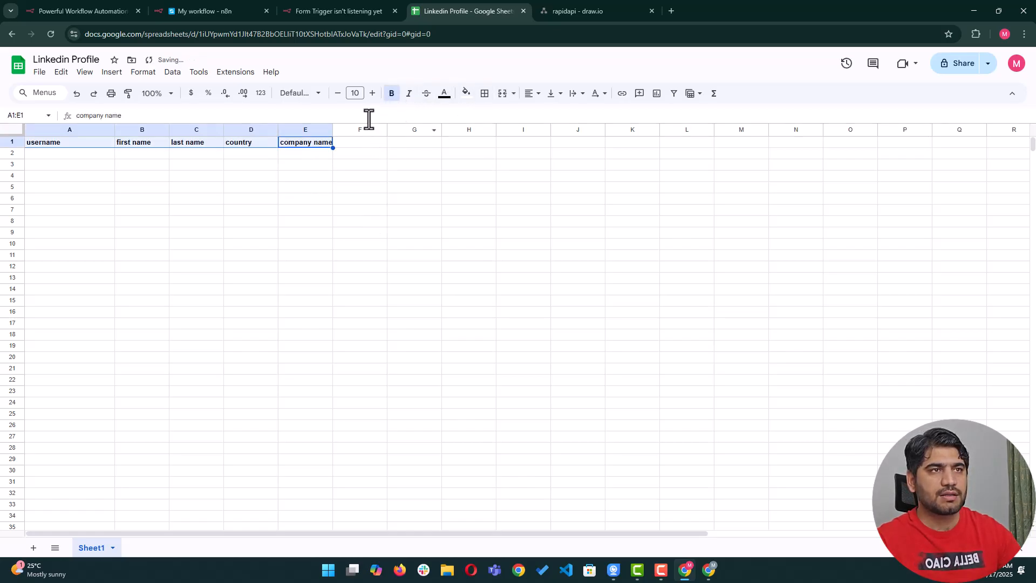
{"action": "left_click", "coordinate": [337, 213]}
{"action": "left_click_drag", "start_coordinate": [333, 130], "coordinate": [354, 129]}
{"action": "left_click", "coordinate": [338, 192]}
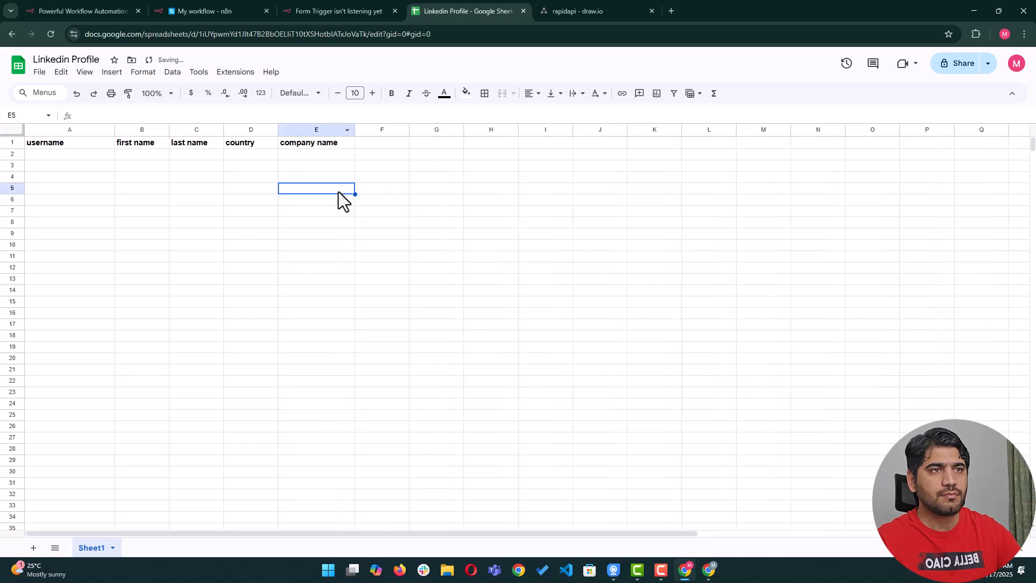
{"action": "left_click", "coordinate": [351, 7]}
Add a Google Sheets 'Append or update row in sheet' node after the HTTP Request node.
{"action": "left_click", "coordinate": [218, 6]}
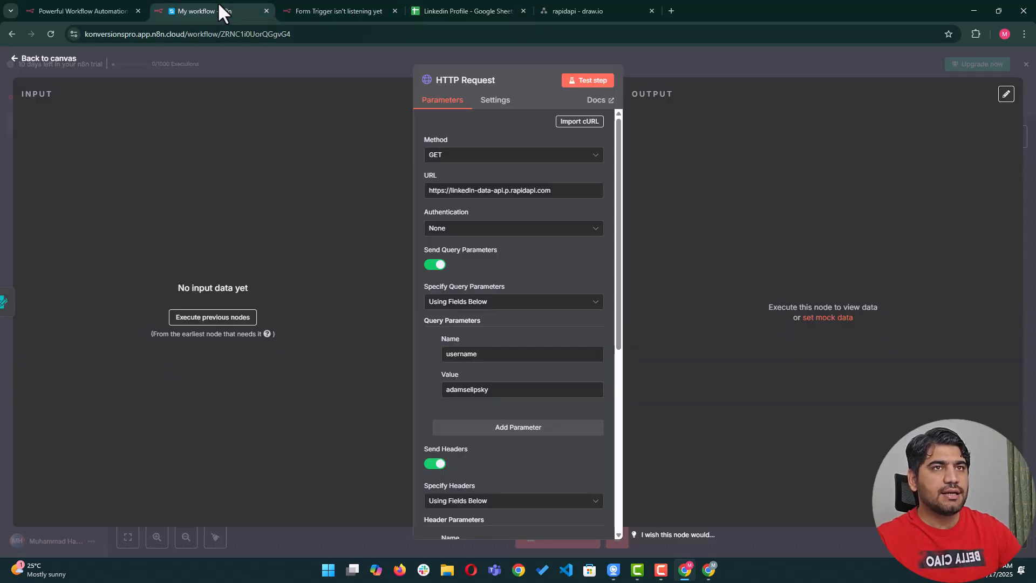
{"action": "left_click", "coordinate": [798, 64]}
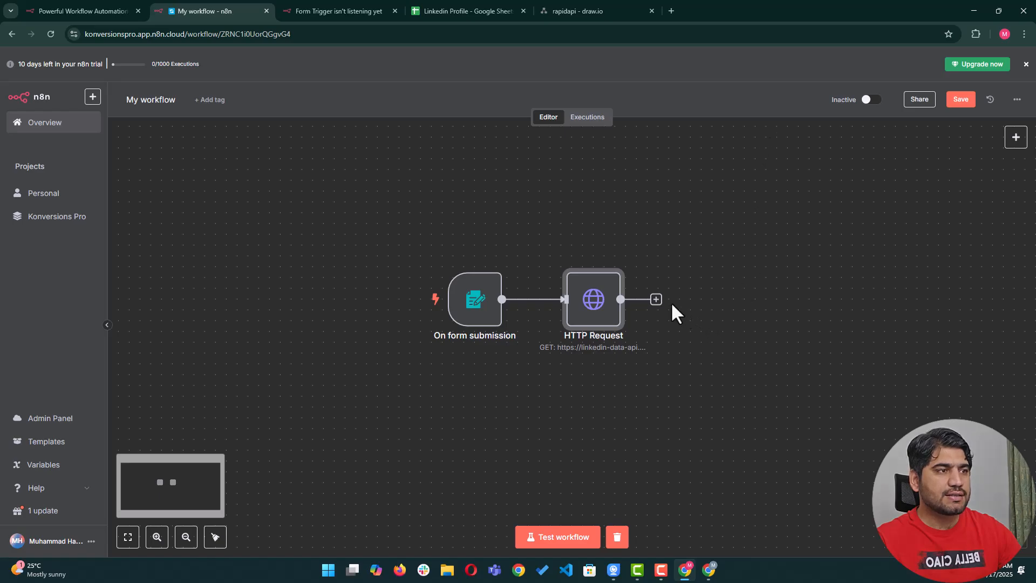
{"action": "left_click", "coordinate": [657, 299]}
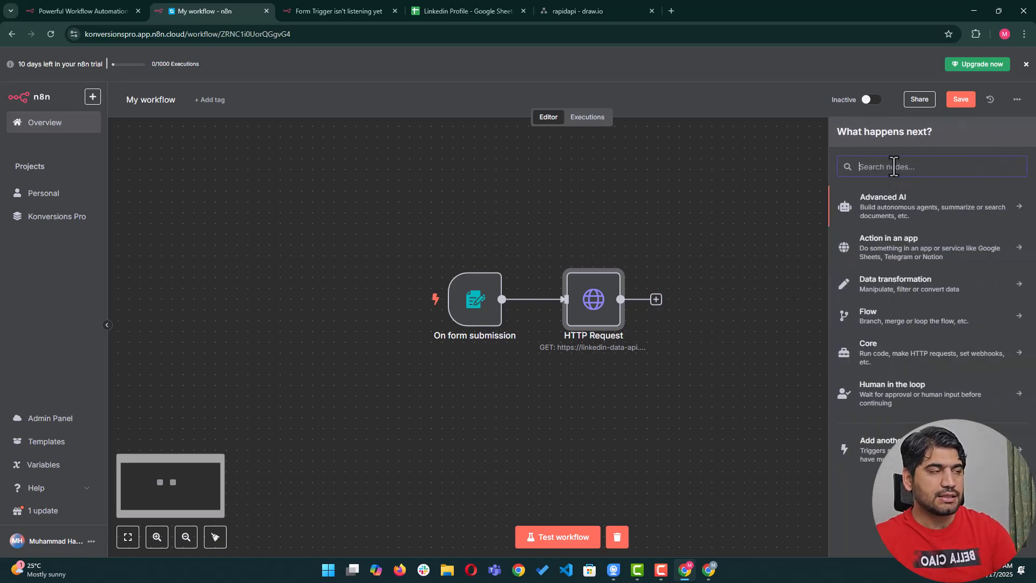
{"action": "type", "text": "google"}
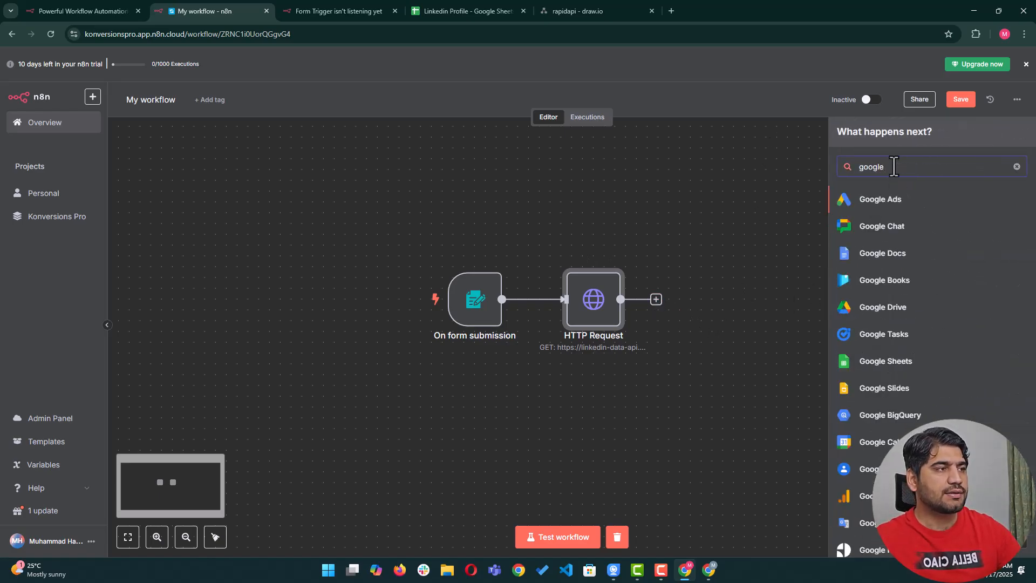
{"action": "type", "text": " sh"}
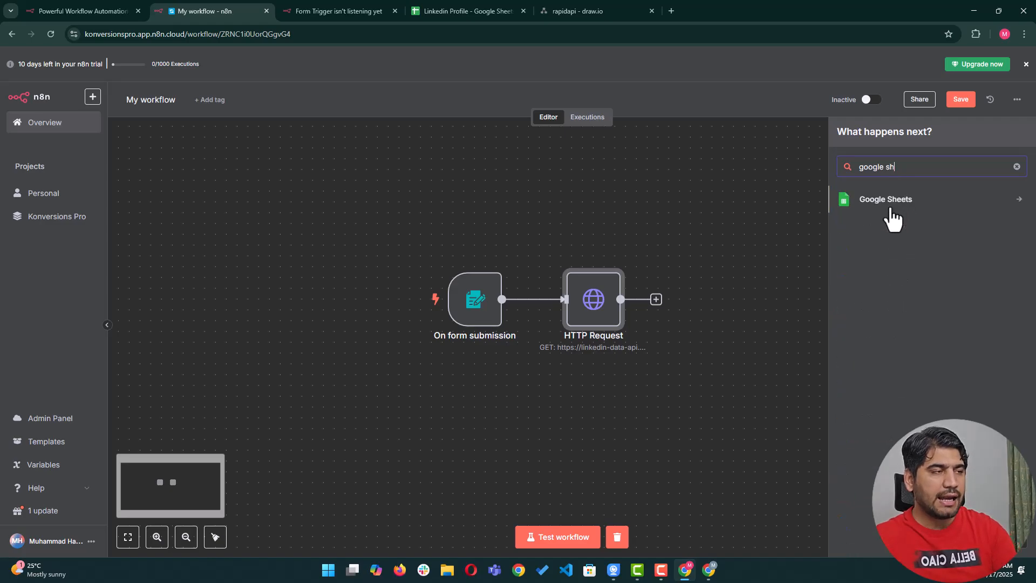
{"action": "type", "text": "e"}
{"action": "left_click", "coordinate": [896, 217]}
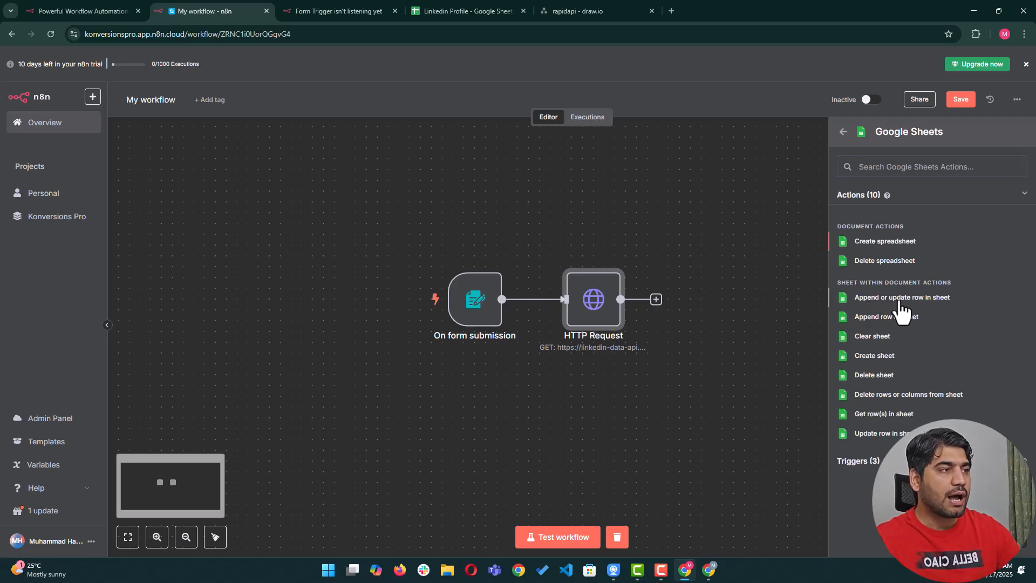
{"action": "left_click", "coordinate": [899, 301]}
{"action": "left_click", "coordinate": [477, 136]}
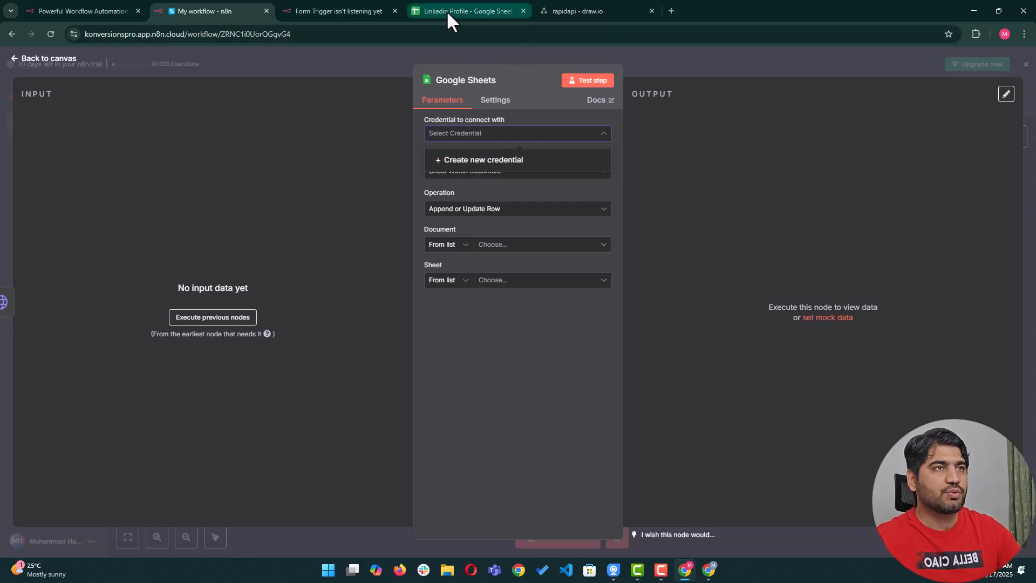
Create a new Google Sheets OAuth2 credential by signing in with Google and granting n8n access.
{"action": "left_click", "coordinate": [475, 161]}
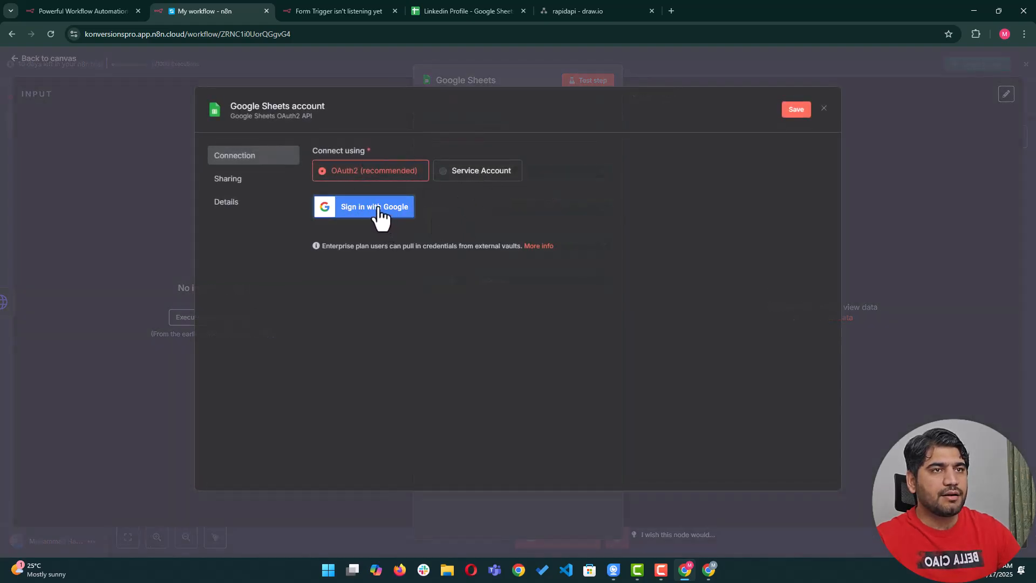
{"action": "left_click", "coordinate": [384, 216]}
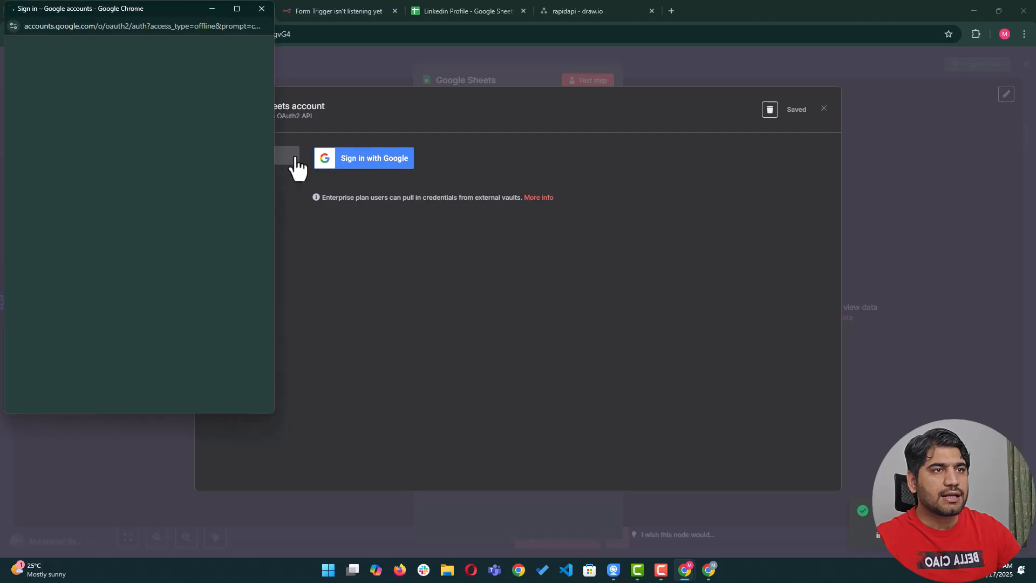
{"action": "left_click_drag", "start_coordinate": [170, 11], "coordinate": [399, 134]}
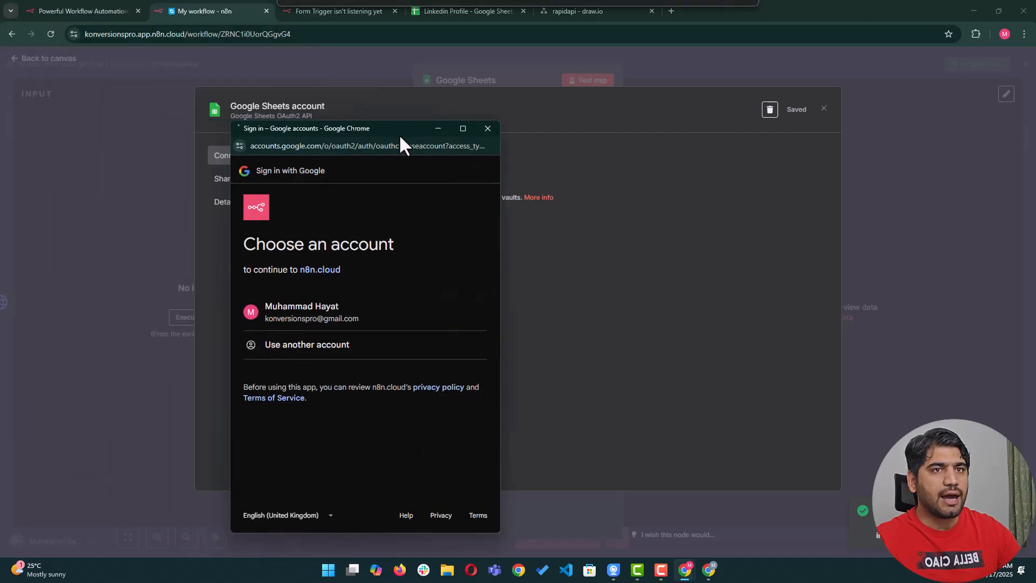
{"action": "left_click", "coordinate": [341, 312]}
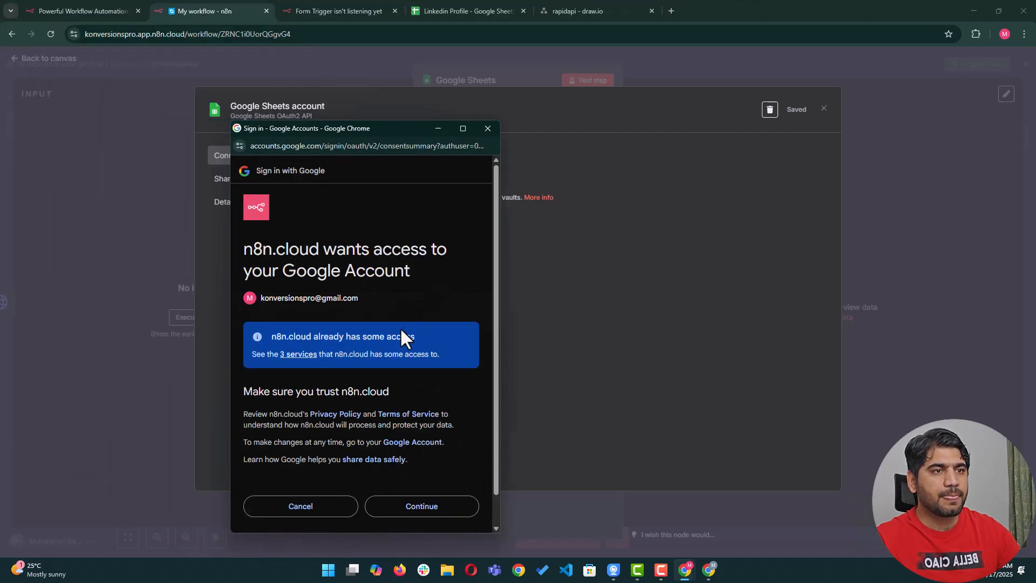
{"action": "scroll", "coordinate": [430, 516], "scroll_direction": "down", "scroll_amount": 1}
{"action": "left_click", "coordinate": [423, 475]}
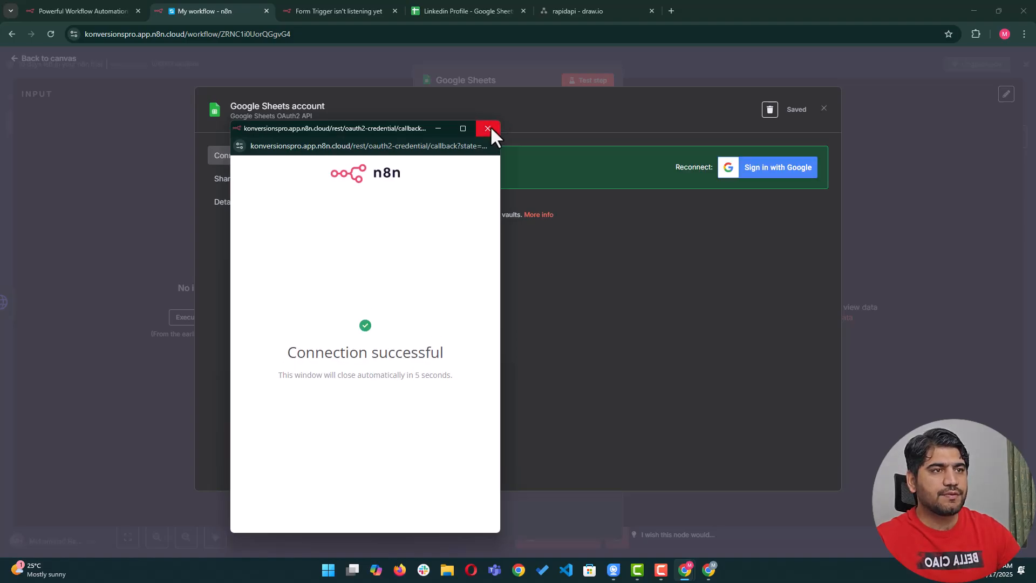
{"action": "left_click_drag", "start_coordinate": [284, 352], "coordinate": [416, 368]}
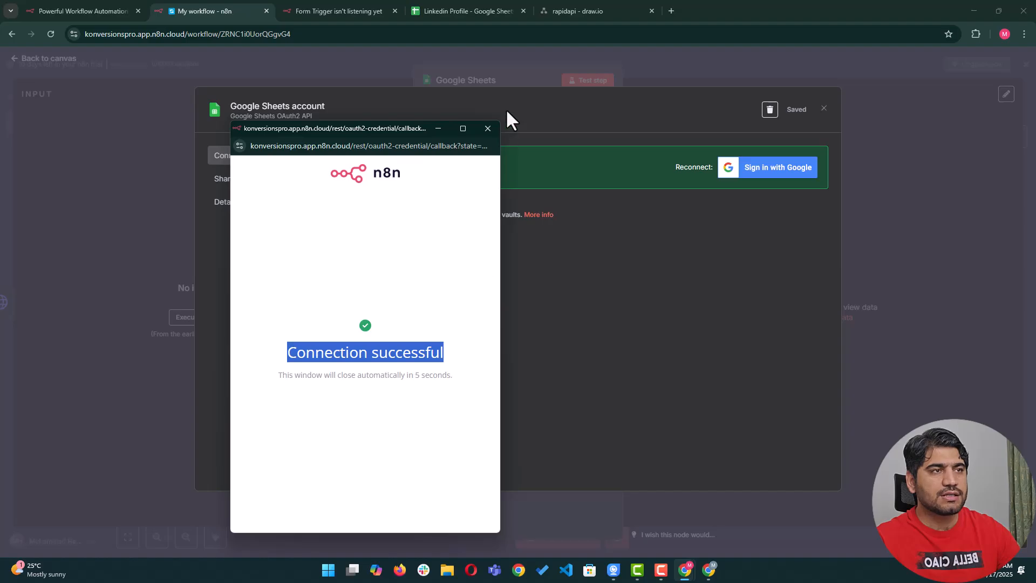
{"action": "left_click", "coordinate": [485, 130]}
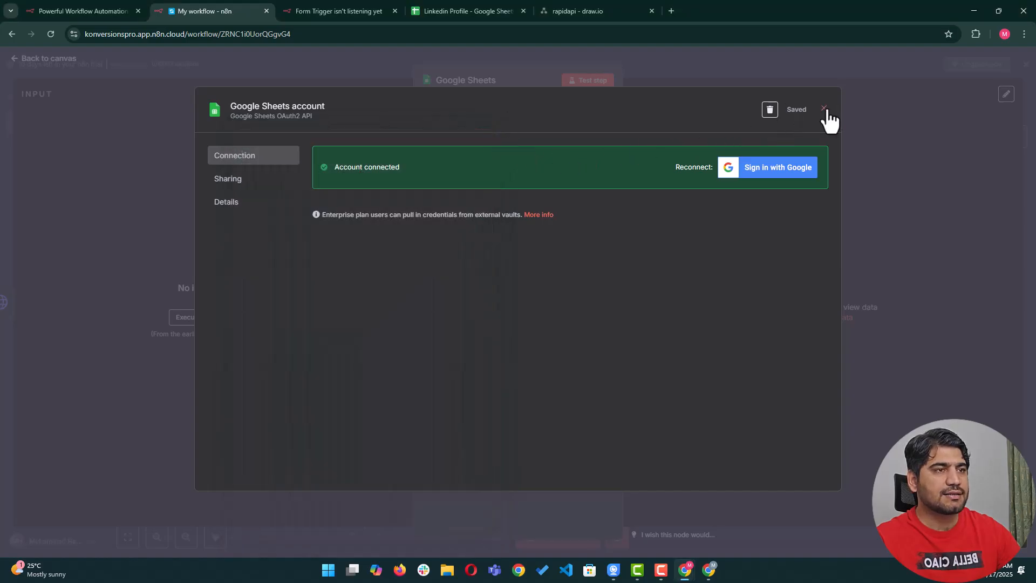
{"action": "left_click", "coordinate": [825, 109]}
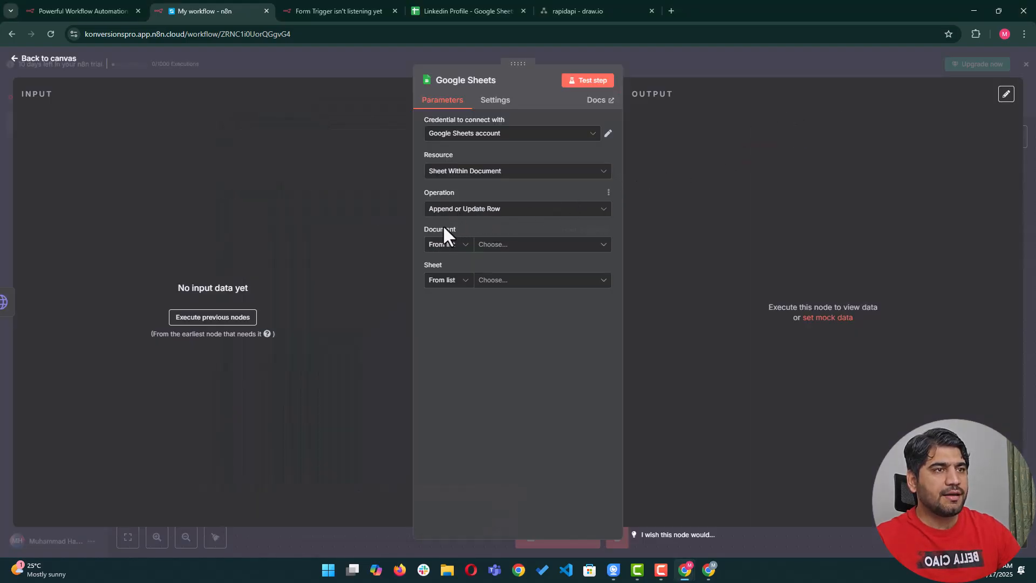
Select the Linkedin Profile document and Sheet1, checking the sheet's headers in its tab.
{"action": "left_click", "coordinate": [518, 245]}
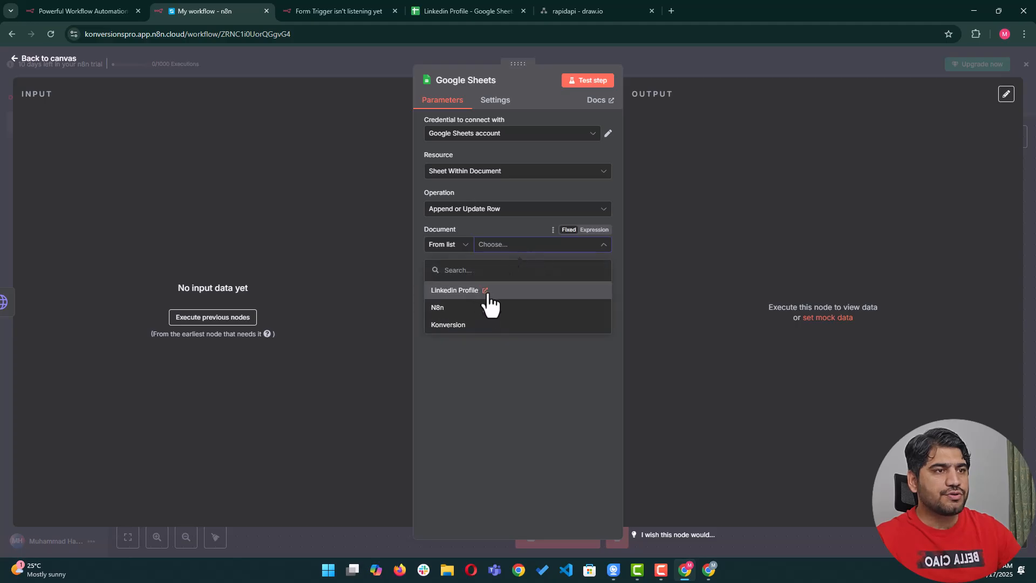
{"action": "left_click", "coordinate": [452, 291]}
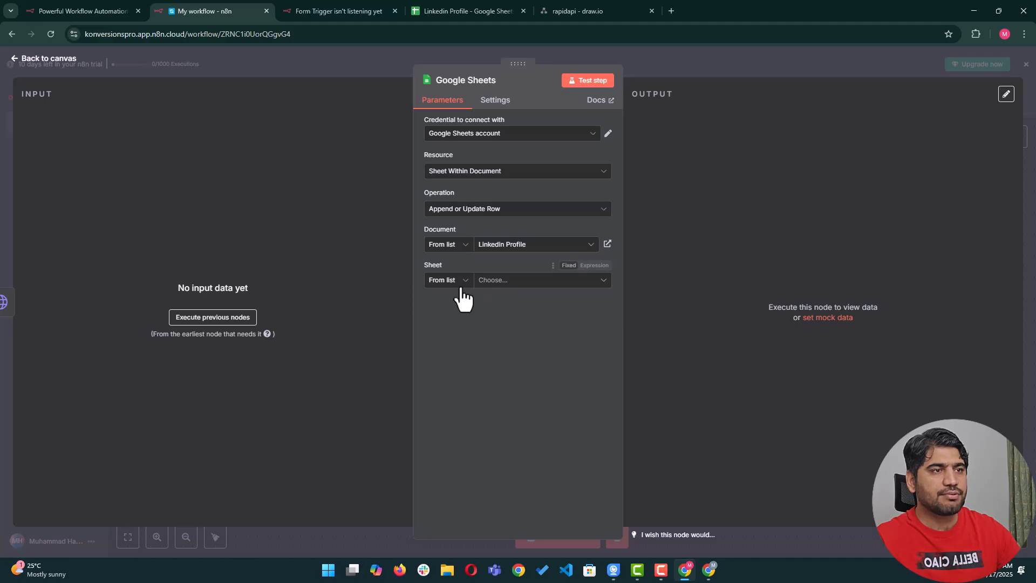
{"action": "left_click", "coordinate": [499, 286]}
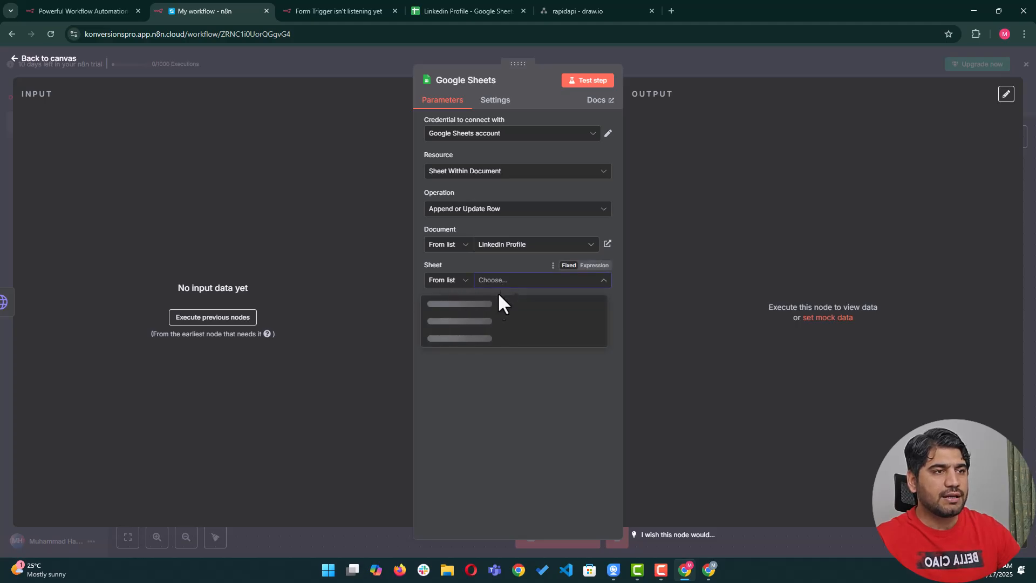
{"action": "left_click", "coordinate": [478, 302]}
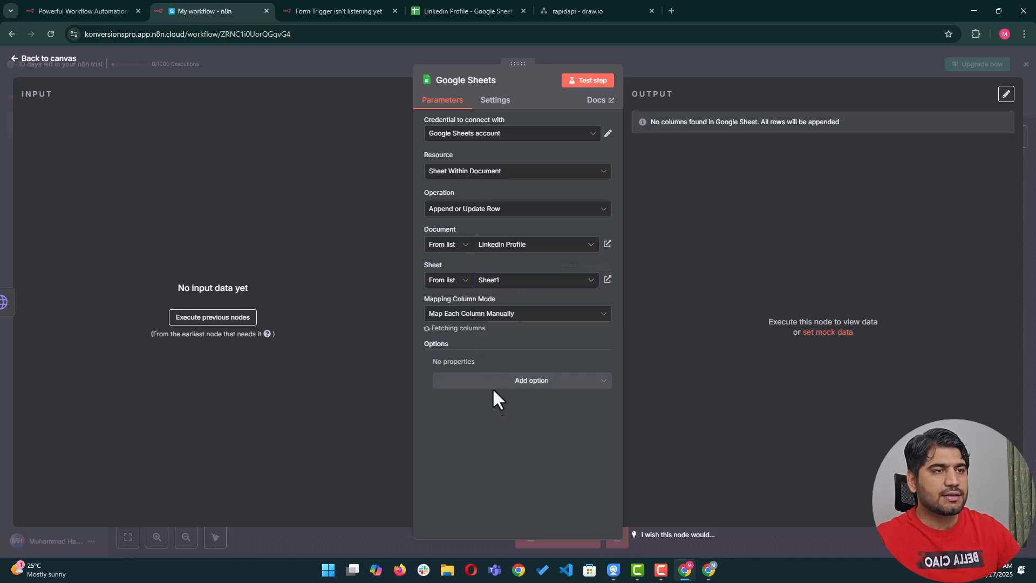
{"action": "scroll", "coordinate": [502, 324], "scroll_direction": "down", "scroll_amount": 1}
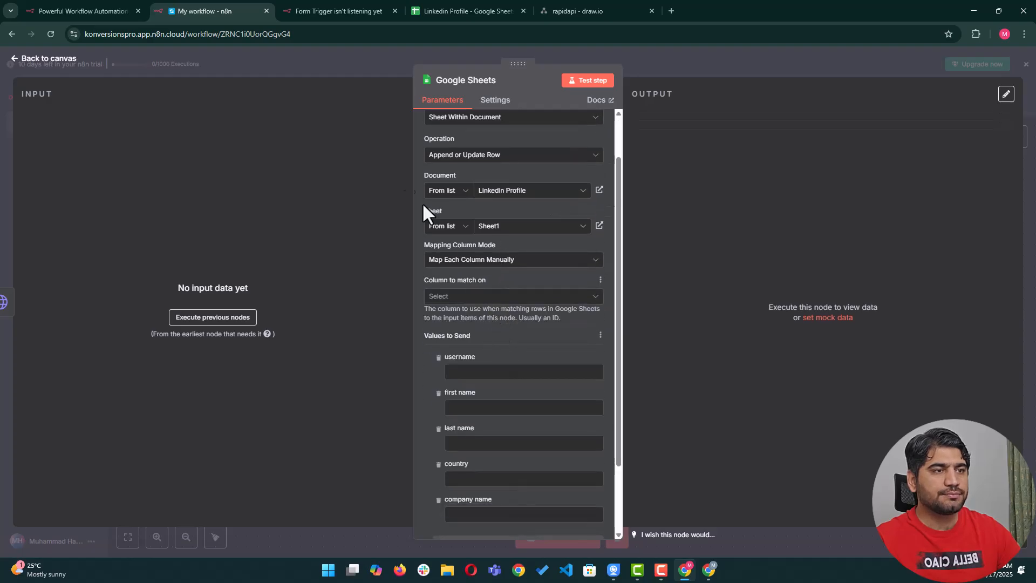
{"action": "left_click", "coordinate": [425, 15]}
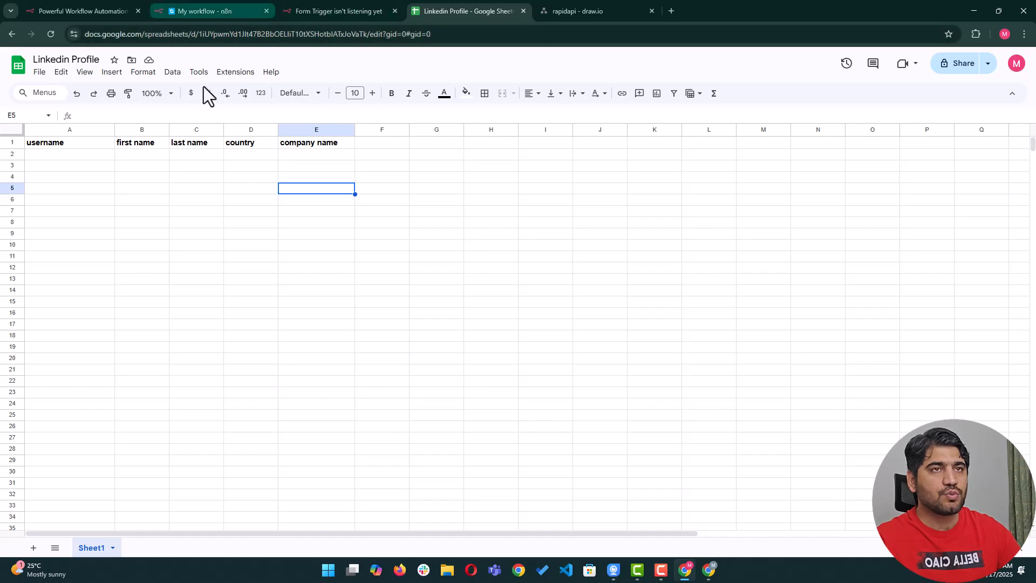
{"action": "left_click", "coordinate": [216, 12]}
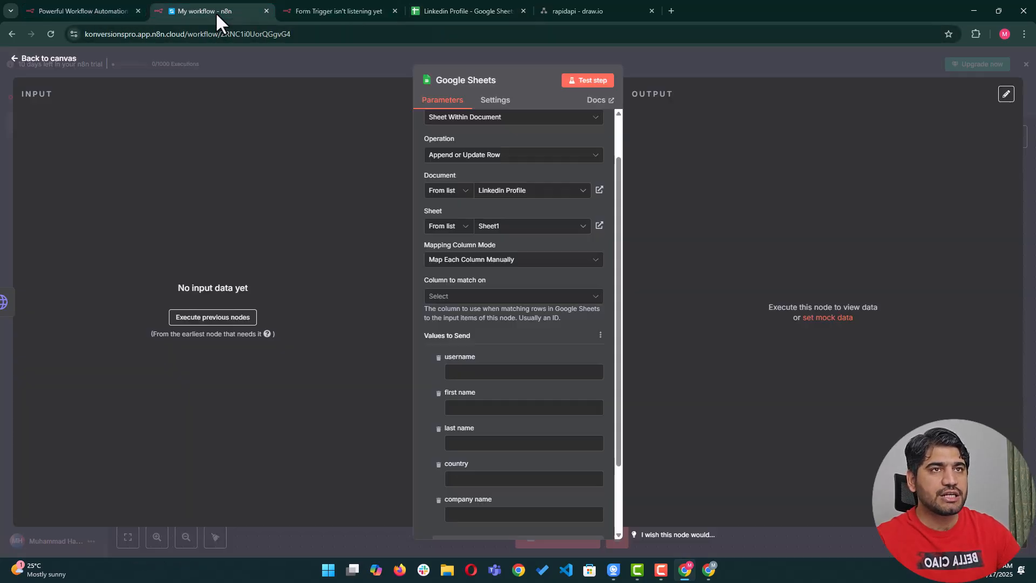
Set the column to match on to username and close the node settings.
{"action": "scroll", "coordinate": [497, 349], "scroll_direction": "down", "scroll_amount": 2}
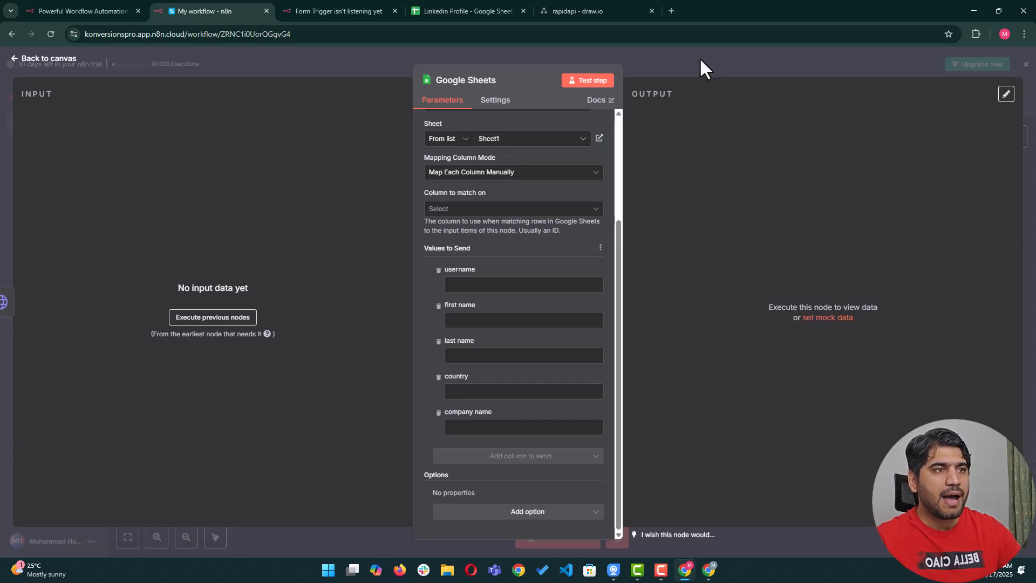
{"action": "left_click", "coordinate": [459, 208]}
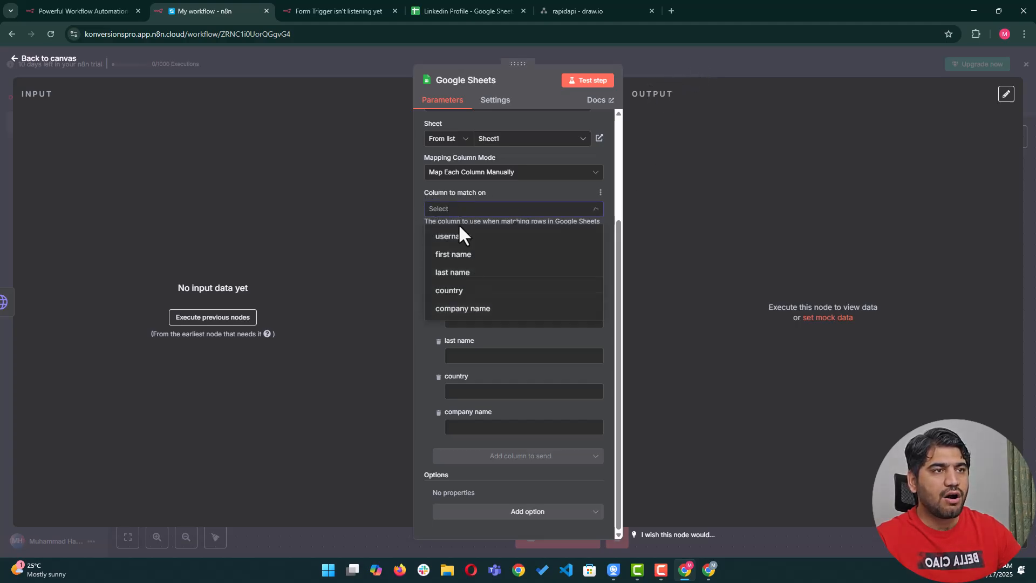
{"action": "left_click", "coordinate": [475, 237]}
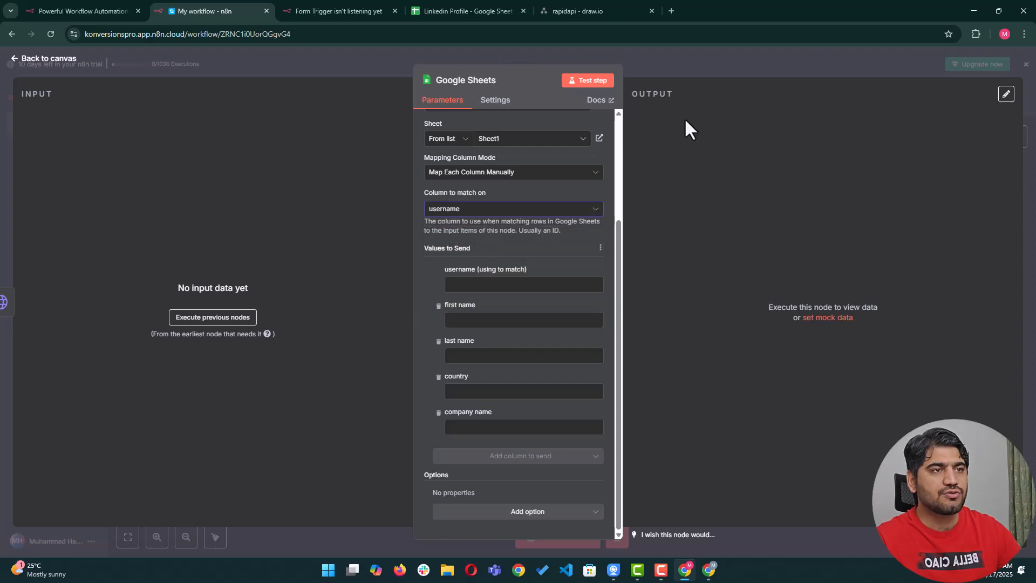
{"action": "left_click", "coordinate": [752, 56]}
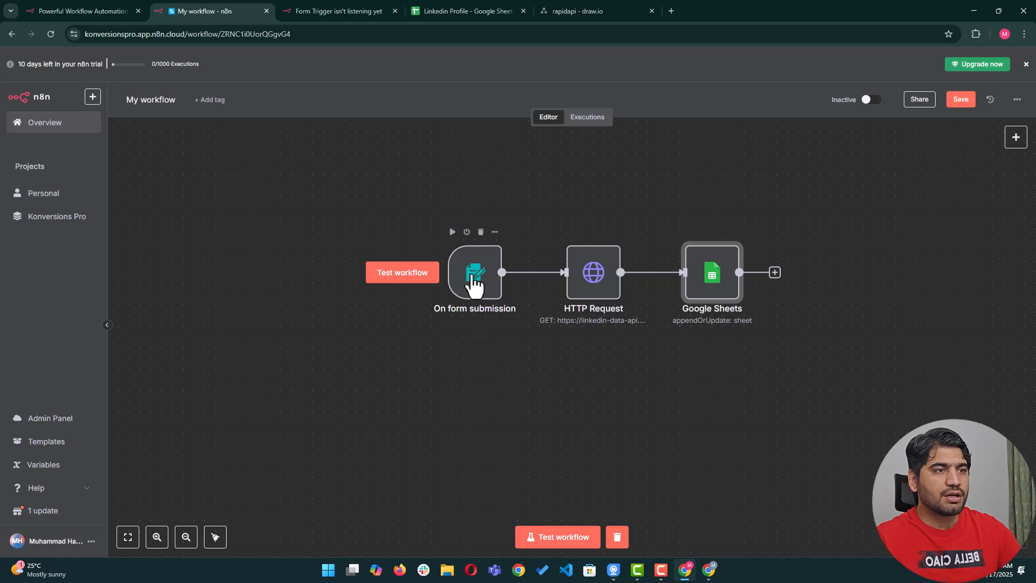
Test the workflow by submitting a LinkedIn username through the Scrape LinkedIn Profile form.
{"action": "left_click", "coordinate": [476, 284]}
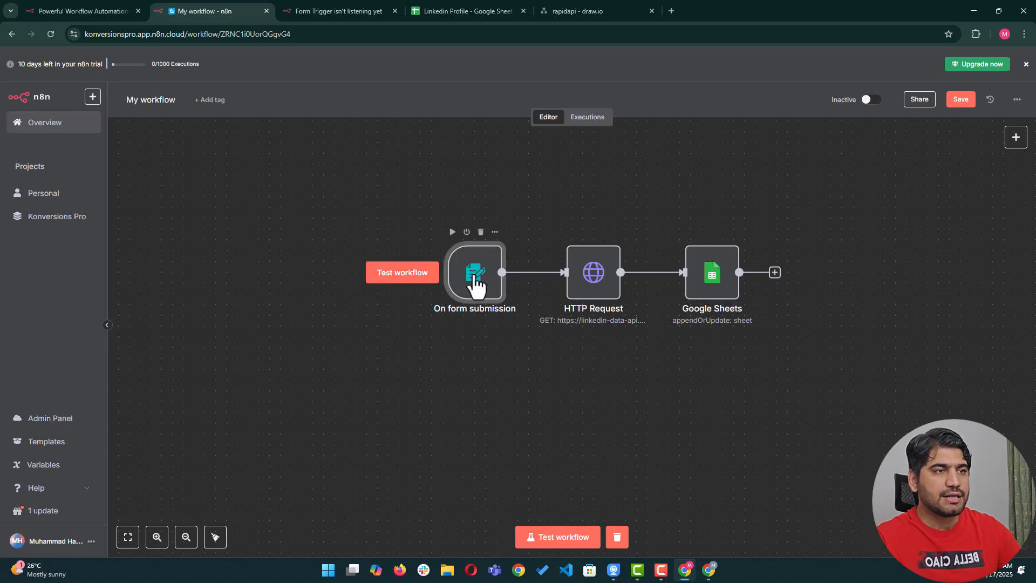
{"action": "left_click", "coordinate": [402, 272]}
{"action": "left_click", "coordinate": [485, 179]}
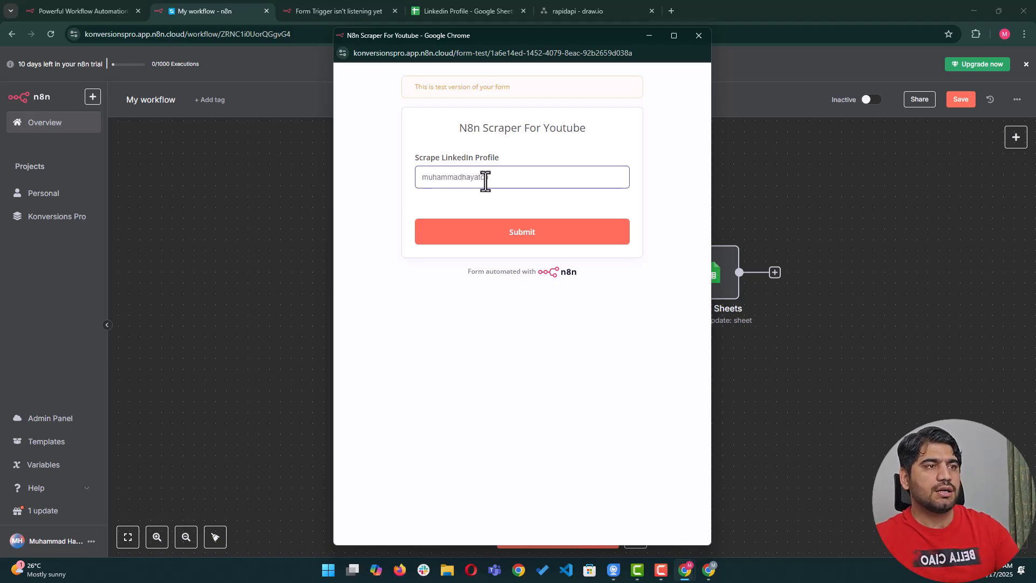
{"action": "left_click", "coordinate": [489, 232]}
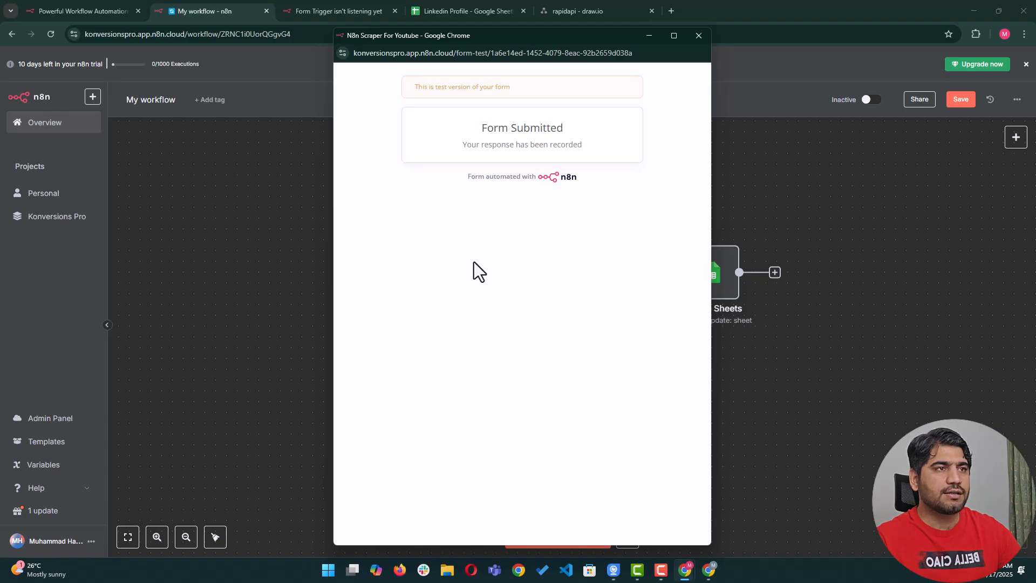
{"action": "left_click", "coordinate": [698, 36]}
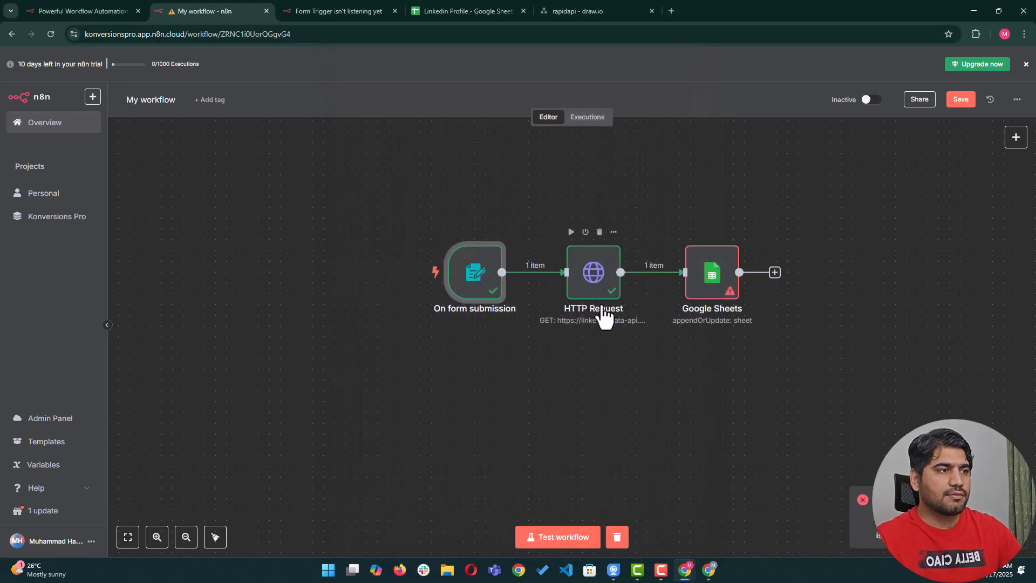
Pin the On form submission trigger's output data, then close the trigger.
{"action": "double_click", "coordinate": [475, 273]}
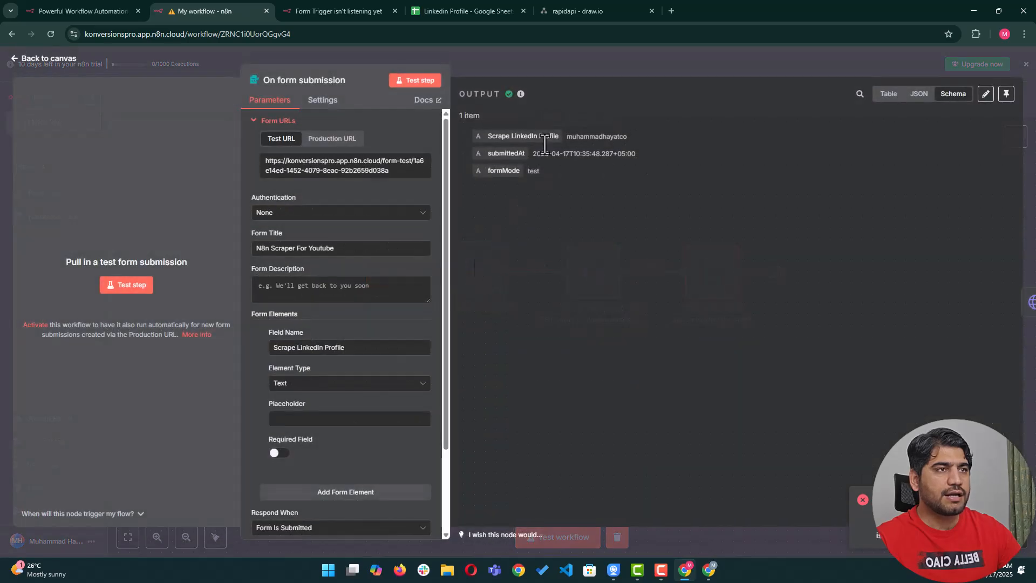
{"action": "left_click", "coordinate": [1006, 94]}
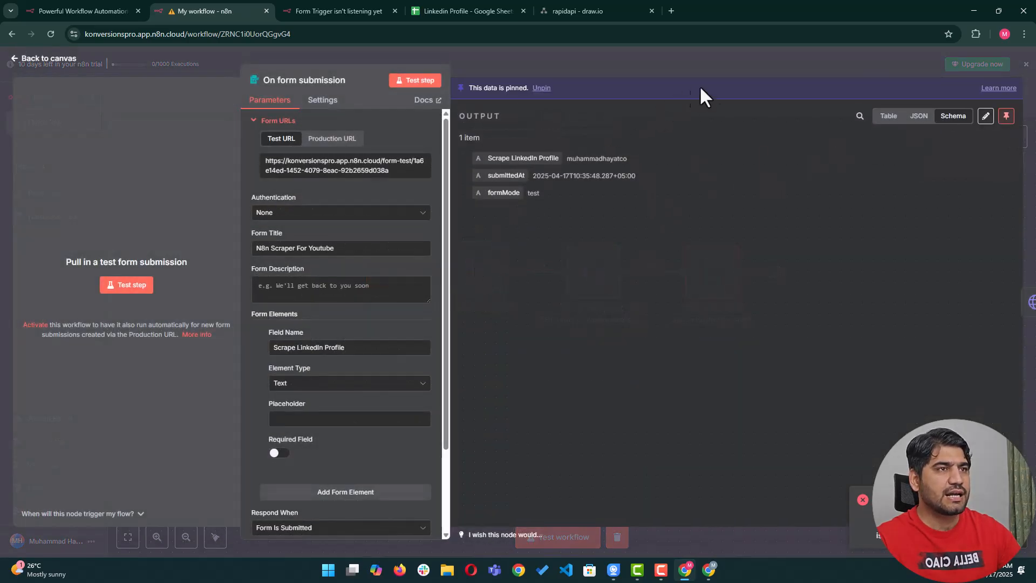
{"action": "key", "text": "Escape"}
Open the HTTP Request step and scroll through its returned LinkedIn profile data.
{"action": "left_click", "coordinate": [595, 274]}
{"action": "double_click", "coordinate": [595, 274]}
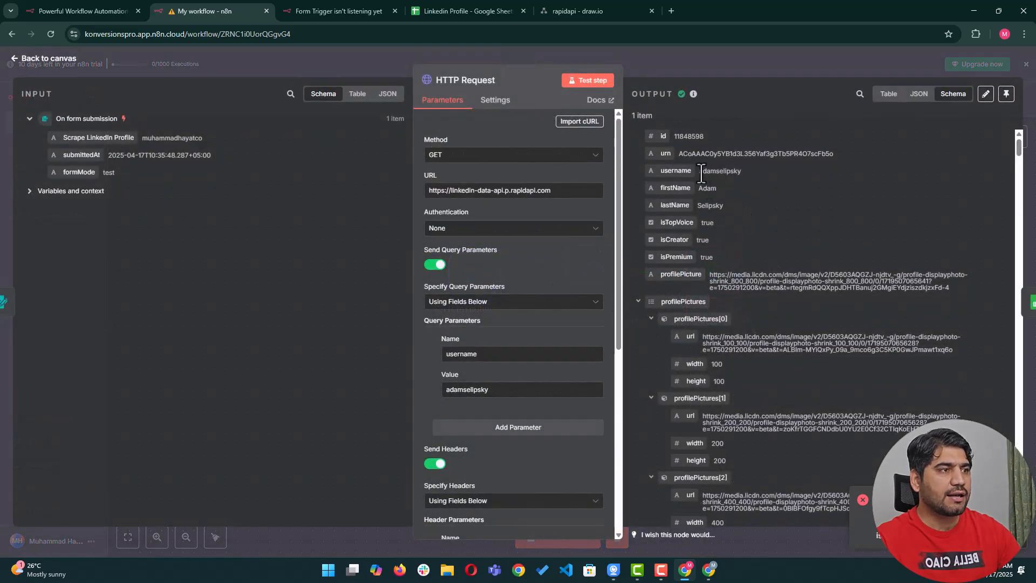
{"action": "scroll", "coordinate": [732, 238], "scroll_direction": "down", "scroll_amount": 6}
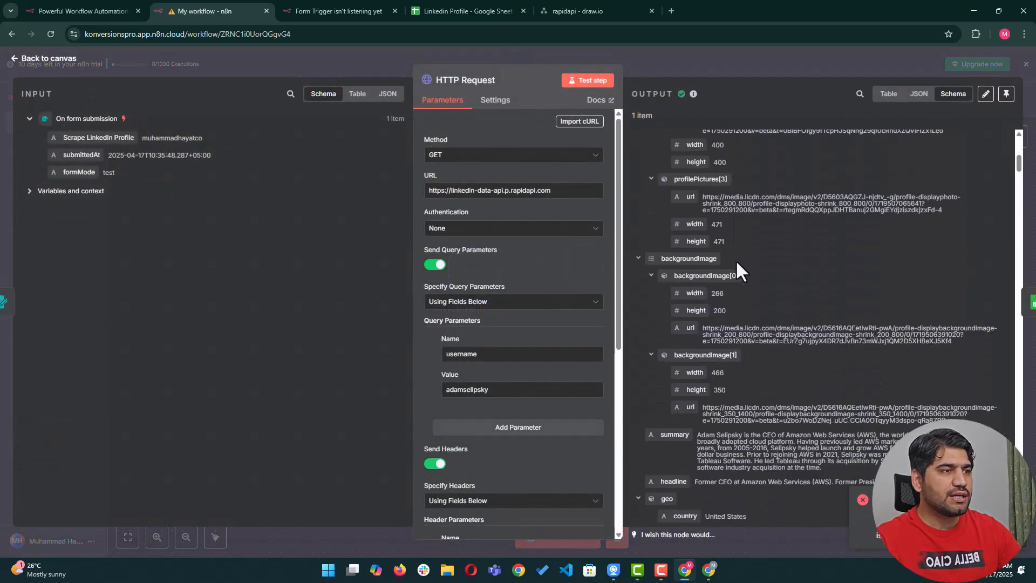
{"action": "scroll", "coordinate": [736, 260], "scroll_direction": "down", "scroll_amount": 4}
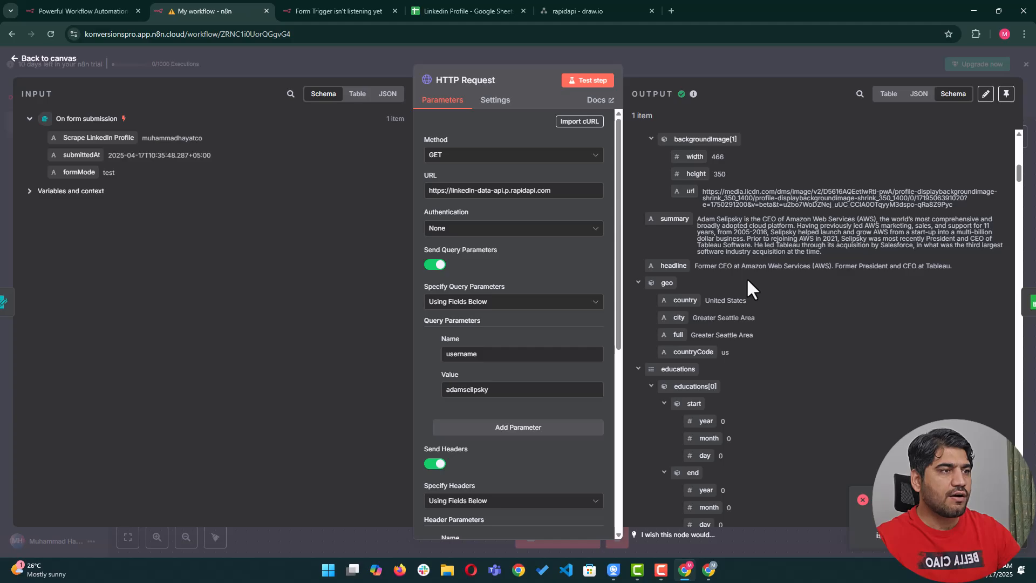
{"action": "scroll", "coordinate": [747, 281], "scroll_direction": "down", "scroll_amount": 4}
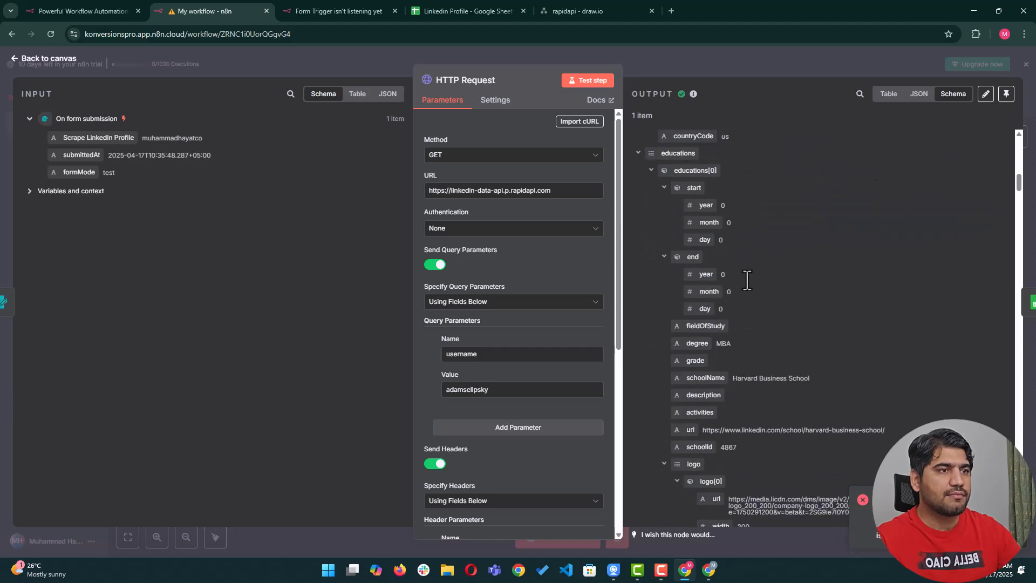
{"action": "scroll", "coordinate": [747, 280], "scroll_direction": "down", "scroll_amount": 8}
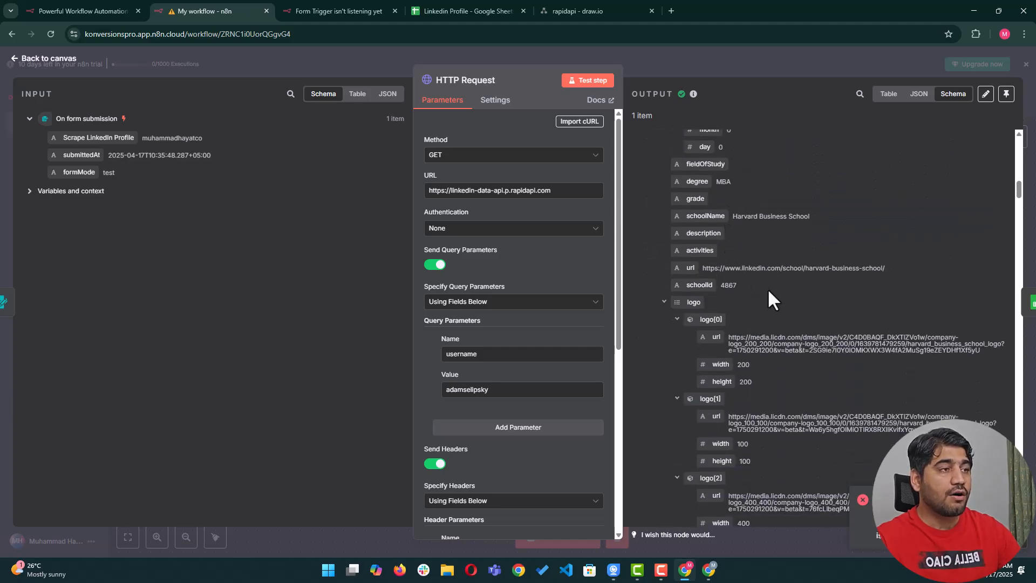
{"action": "scroll", "coordinate": [777, 312], "scroll_direction": "up", "scroll_amount": 15}
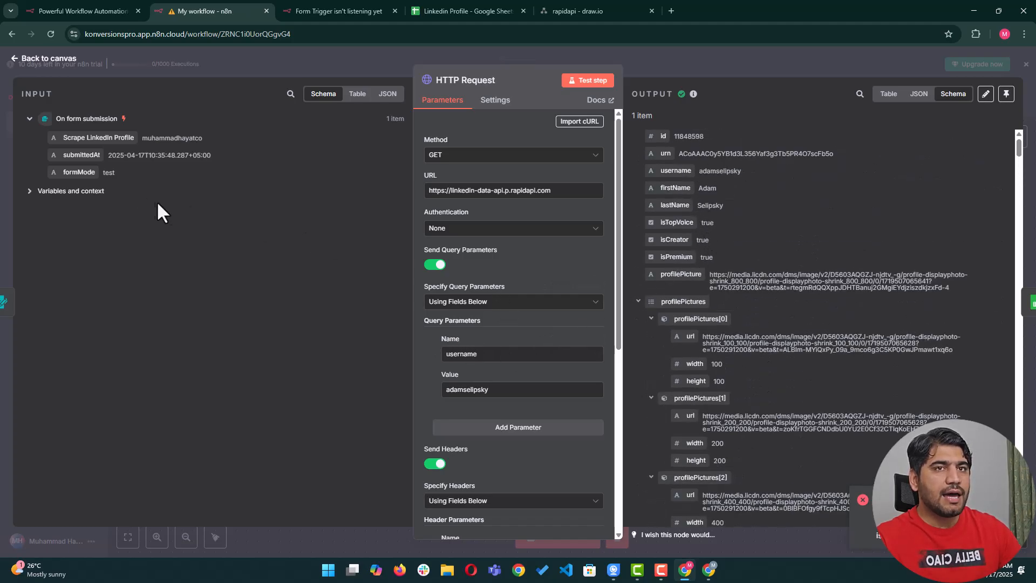
{"action": "scroll", "coordinate": [789, 224], "scroll_direction": "down", "scroll_amount": 1}
{"action": "scroll", "coordinate": [732, 200], "scroll_direction": "up", "scroll_amount": 1}
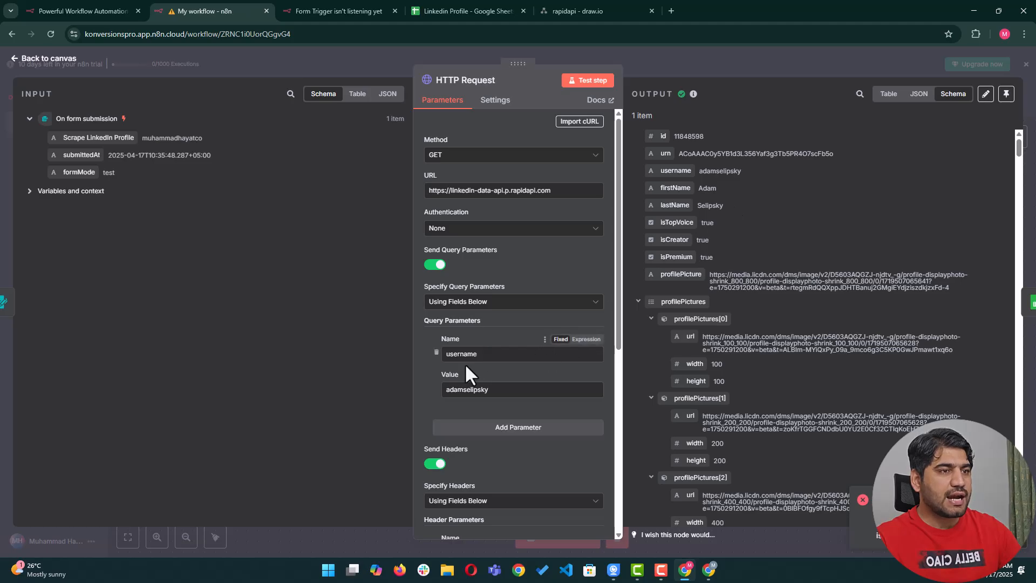
Inspect the hardcoded username value and Variables and context, then return to the canvas.
{"action": "left_click_drag", "start_coordinate": [492, 389], "coordinate": [446, 394]}
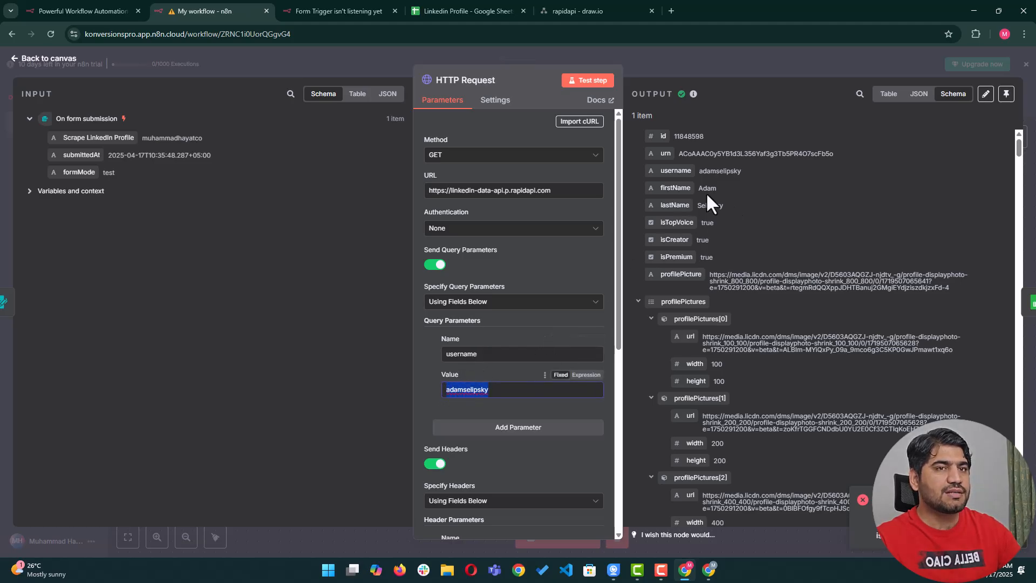
{"action": "left_click", "coordinate": [46, 194]}
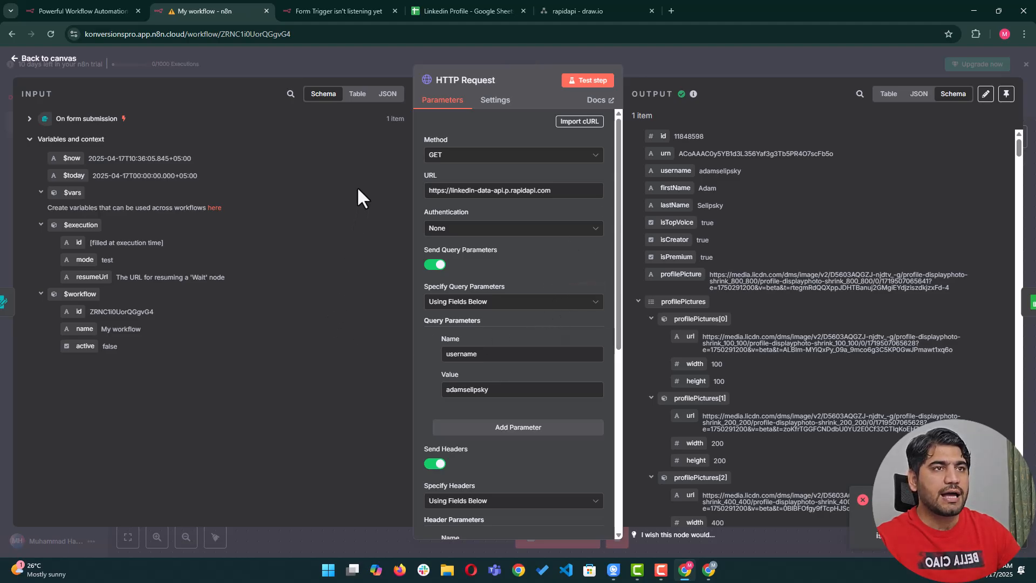
{"action": "left_click_drag", "start_coordinate": [493, 395], "coordinate": [441, 394]}
{"action": "left_click", "coordinate": [531, 399]}
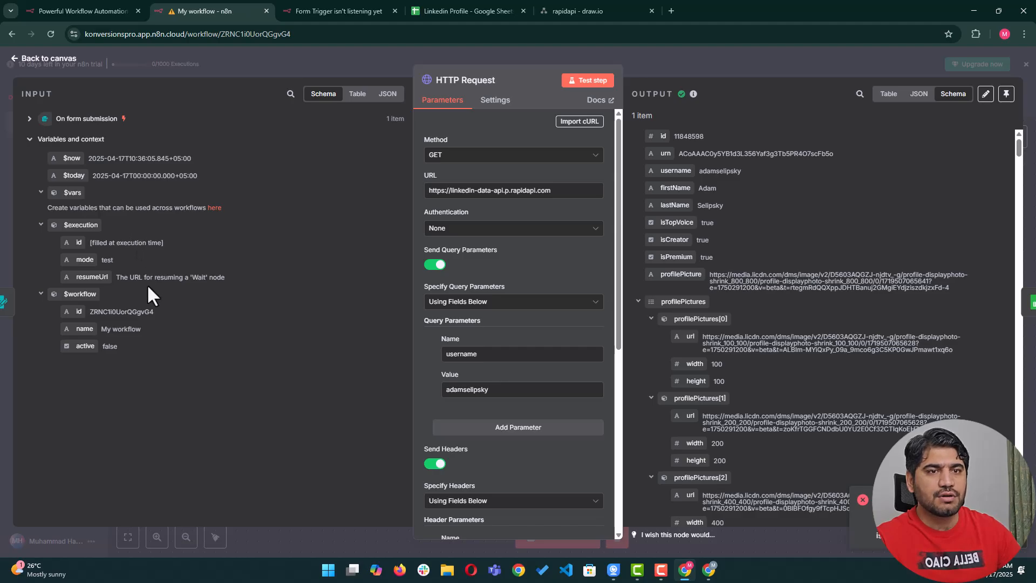
{"action": "left_click", "coordinate": [307, 62]}
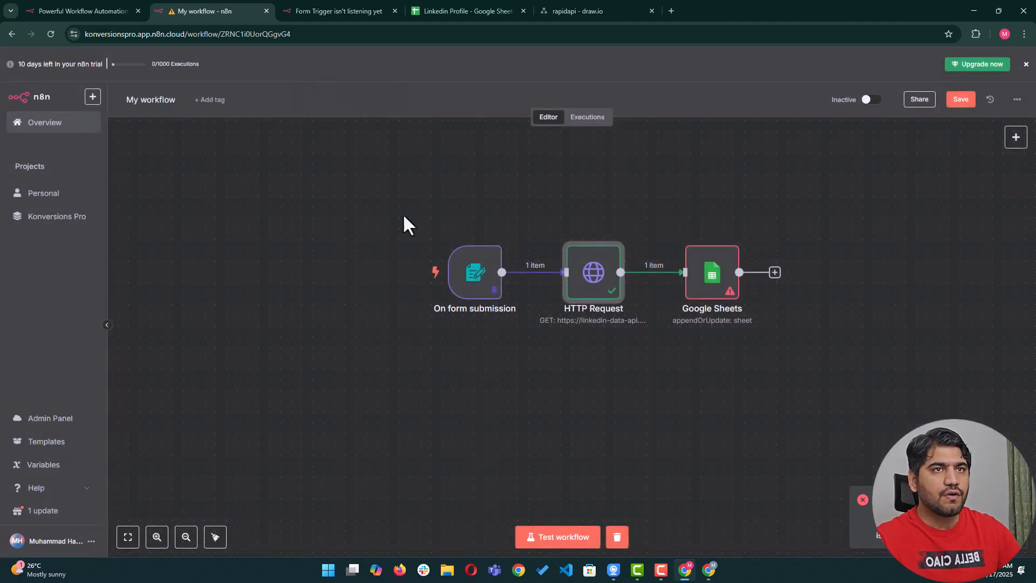
{"action": "double_click", "coordinate": [475, 290]}
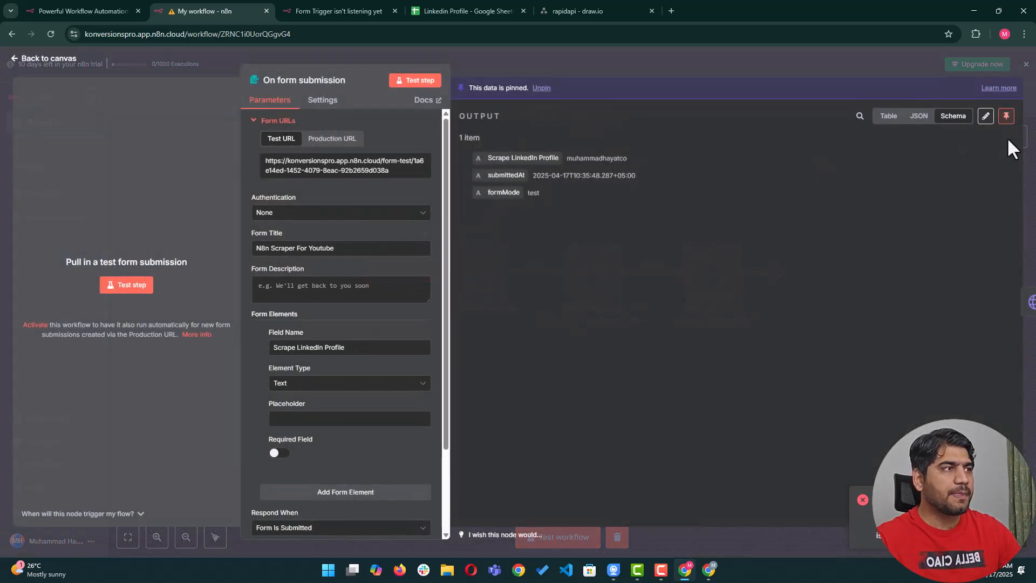
{"action": "left_click", "coordinate": [889, 116]}
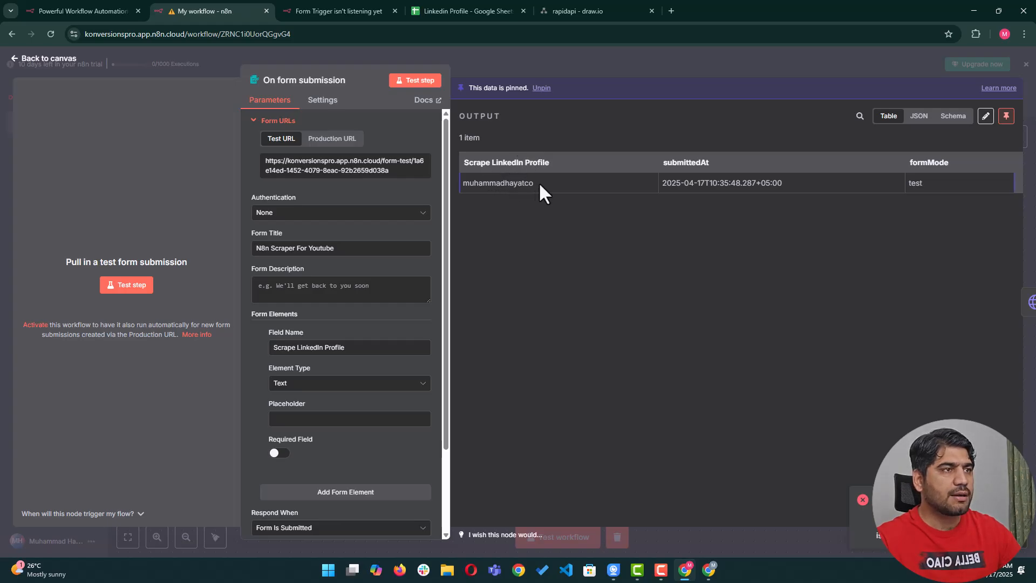
{"action": "left_click", "coordinate": [919, 116]}
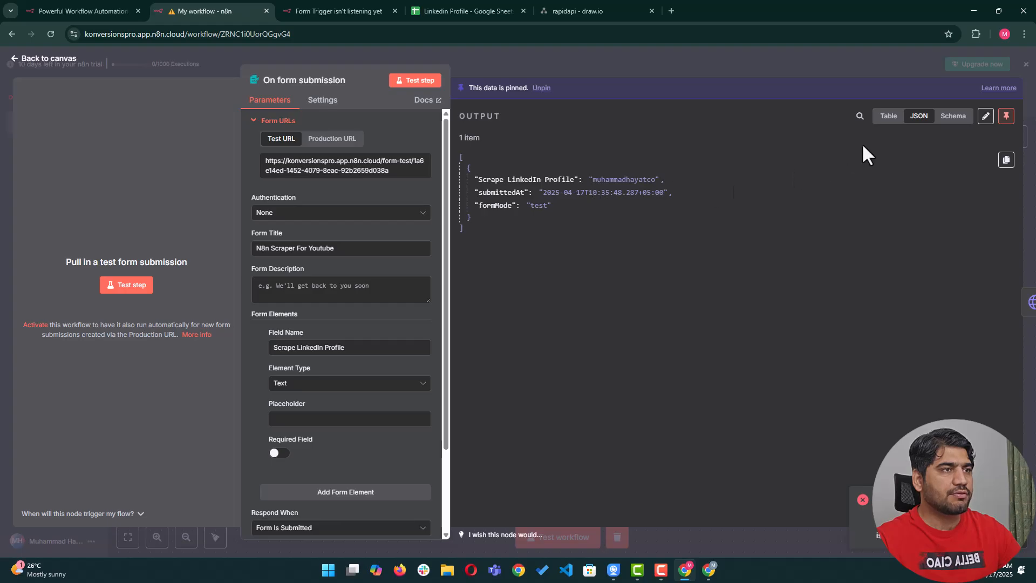
{"action": "left_click", "coordinate": [953, 117]}
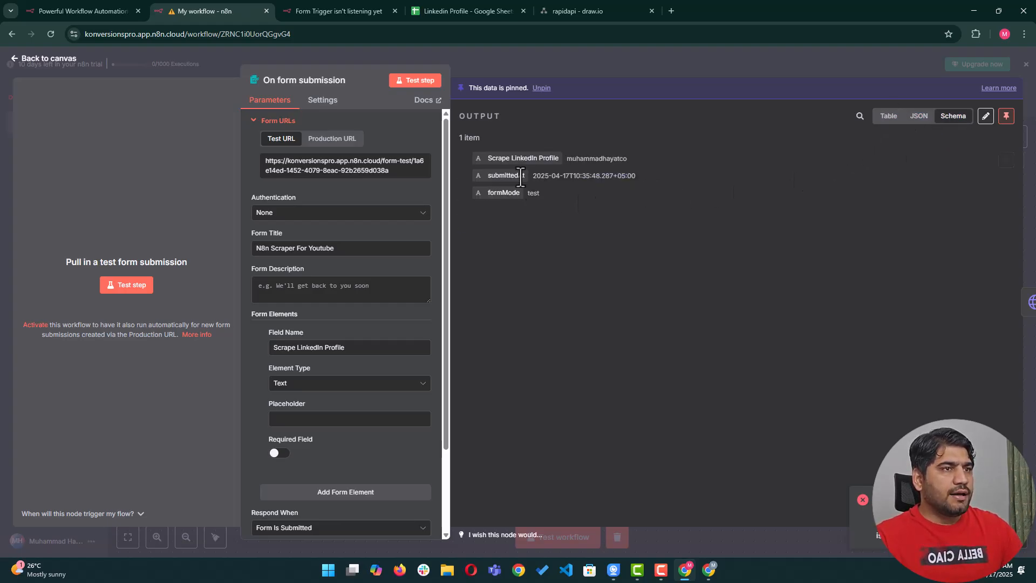
{"action": "left_click", "coordinate": [889, 116]}
{"action": "left_click", "coordinate": [919, 116]}
{"action": "left_click", "coordinate": [953, 116]}
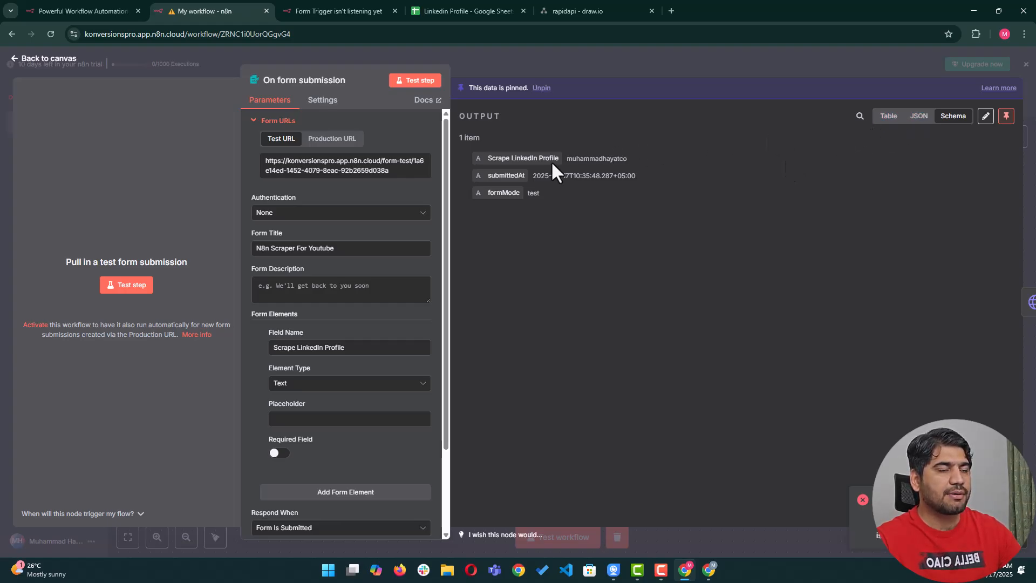
Replace the HTTP Request's fixed username with the {{ $json['Scrape LinkedIn Profile'] }} expression.
{"action": "left_click", "coordinate": [760, 60]}
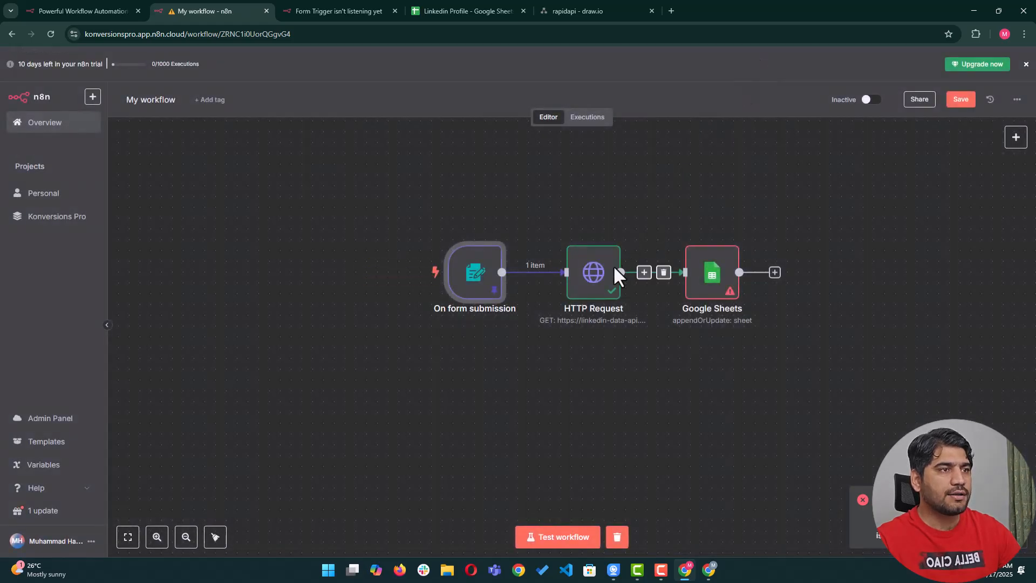
{"action": "double_click", "coordinate": [592, 278]}
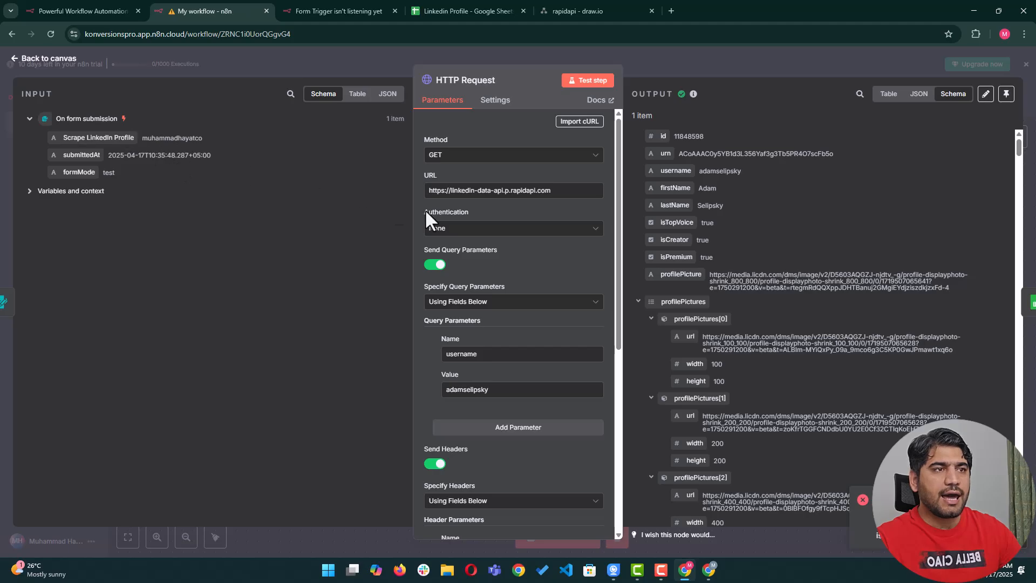
{"action": "scroll", "coordinate": [487, 292], "scroll_direction": "down", "scroll_amount": 2}
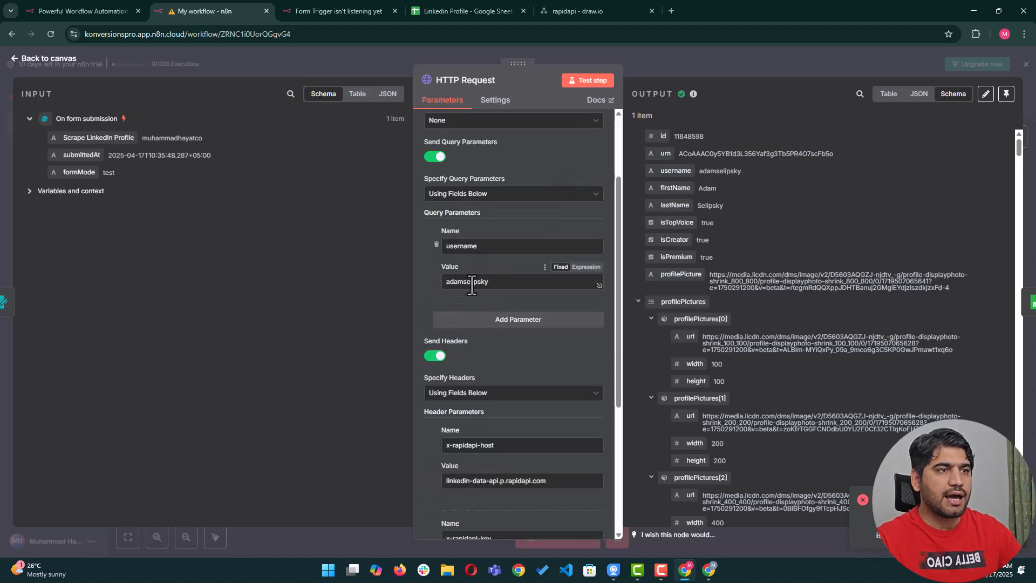
{"action": "mouse_move", "coordinate": [495, 283]}
{"action": "left_mouse_down"}
{"action": "mouse_move", "coordinate": [442, 290]}
{"action": "mouse_move", "coordinate": [483, 281]}
{"action": "left_mouse_up"}
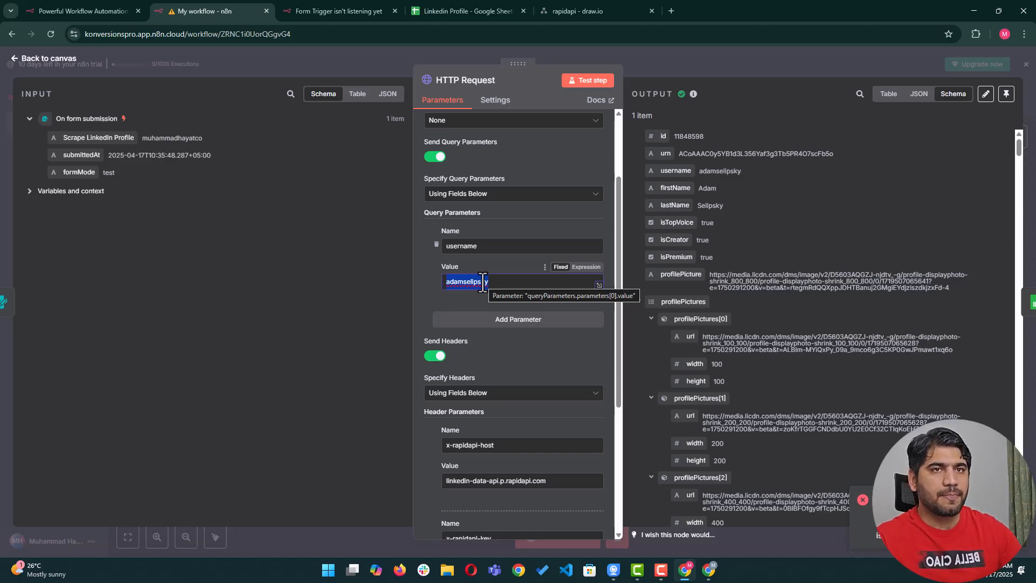
{"action": "key", "text": "BackSpace"}
{"action": "left_click_drag", "start_coordinate": [100, 138], "coordinate": [449, 289]}
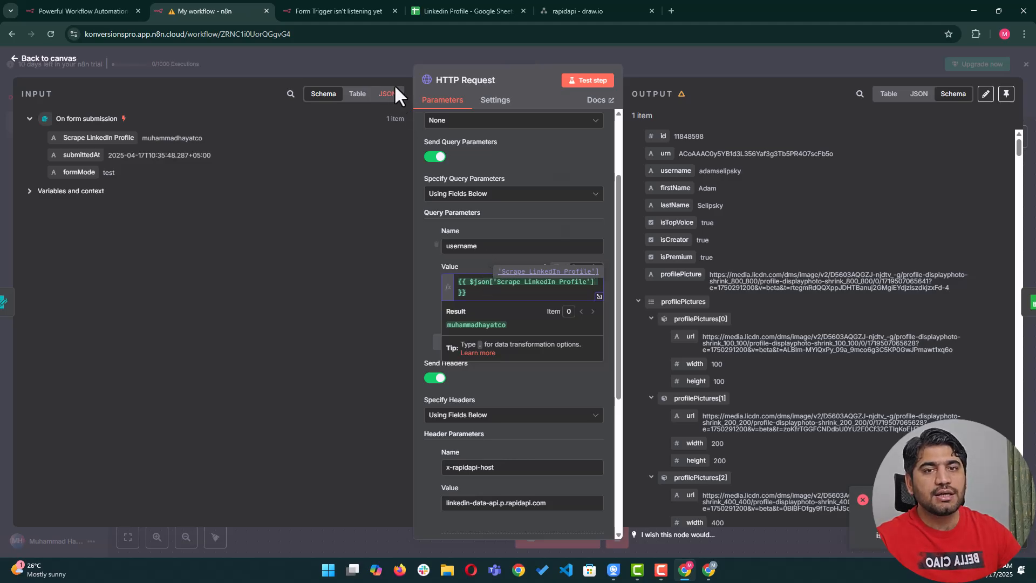
{"action": "left_click", "coordinate": [428, 290]}
{"action": "scroll", "coordinate": [496, 324], "scroll_direction": "down", "scroll_amount": 5}
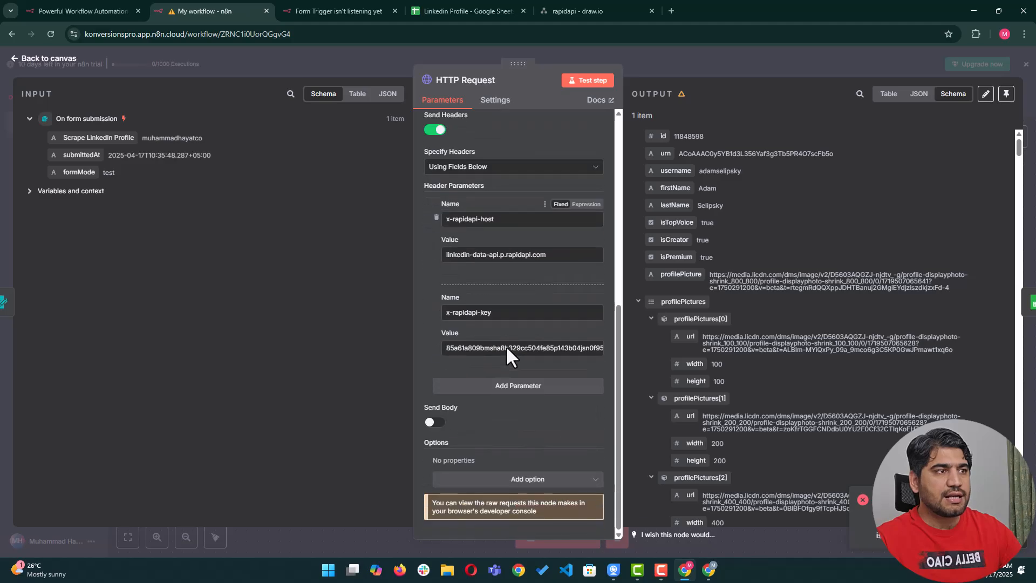
{"action": "scroll", "coordinate": [510, 468], "scroll_direction": "up", "scroll_amount": 6}
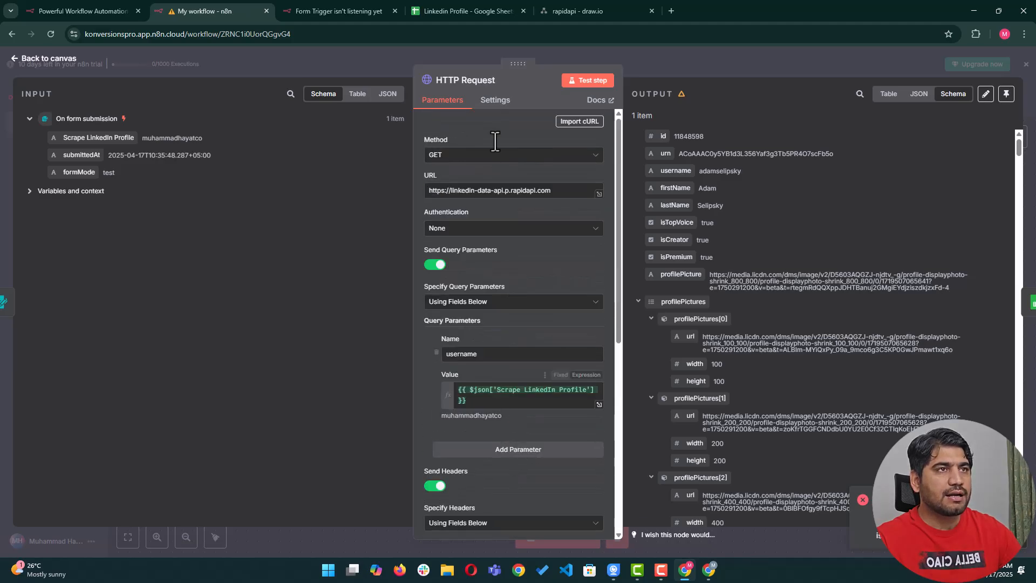
{"action": "left_click", "coordinate": [675, 60]}
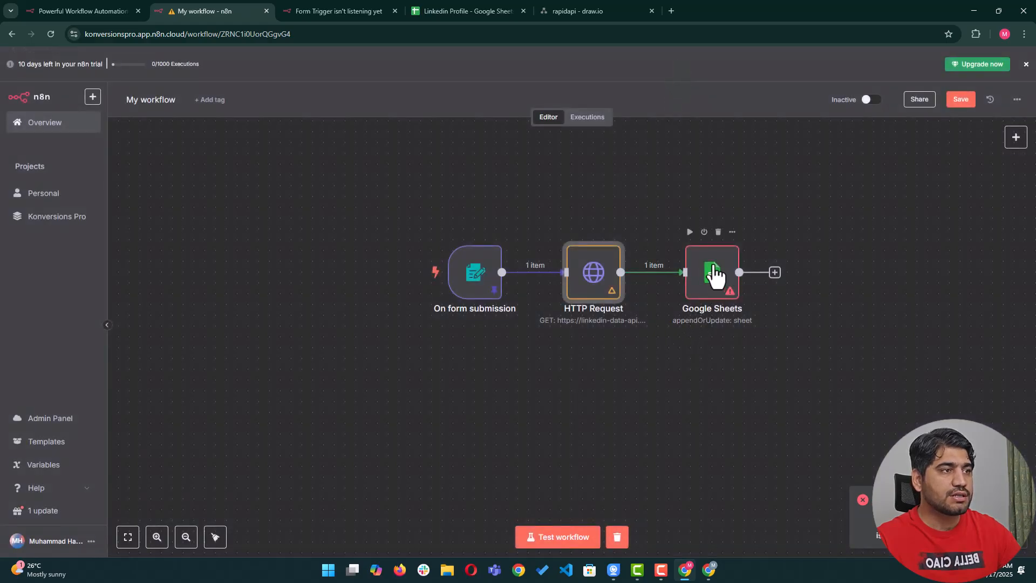
Open the Google Sheets node and check the Linkedin Profile spreadsheet's column headers.
{"action": "left_click", "coordinate": [722, 278]}
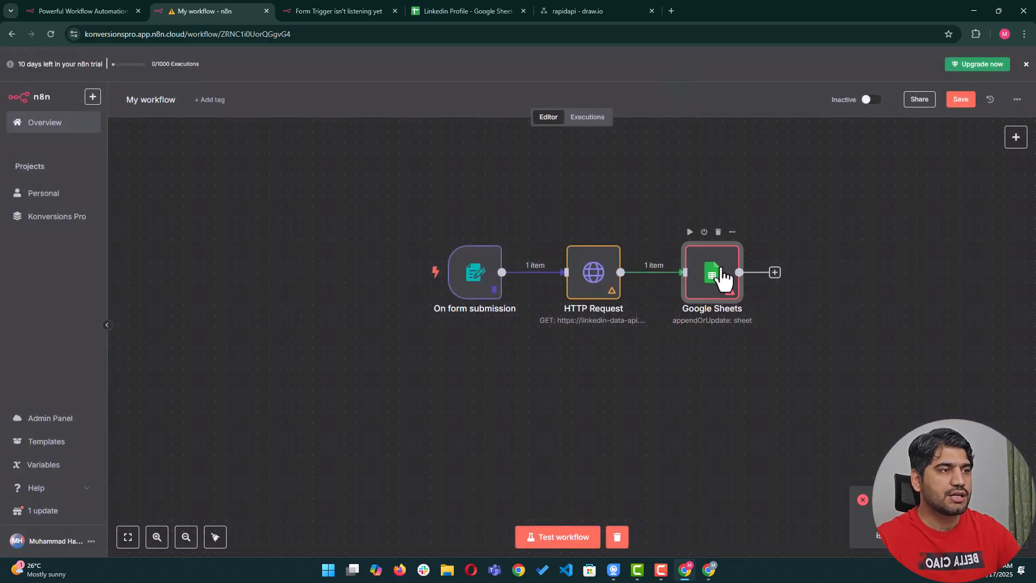
{"action": "double_click", "coordinate": [723, 278]}
{"action": "scroll", "coordinate": [456, 319], "scroll_direction": "down", "scroll_amount": 5}
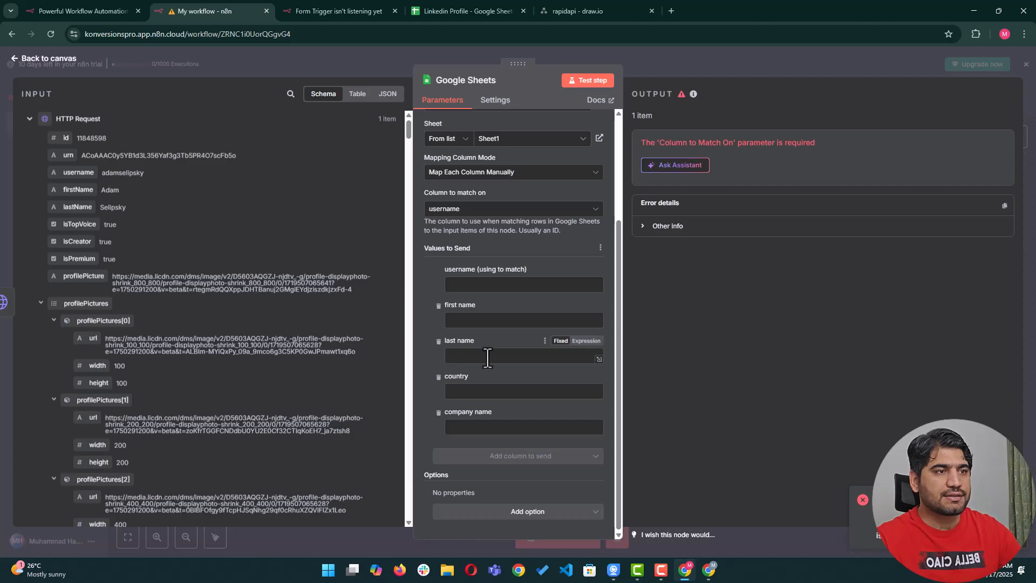
{"action": "scroll", "coordinate": [567, 284], "scroll_direction": "up", "scroll_amount": 2}
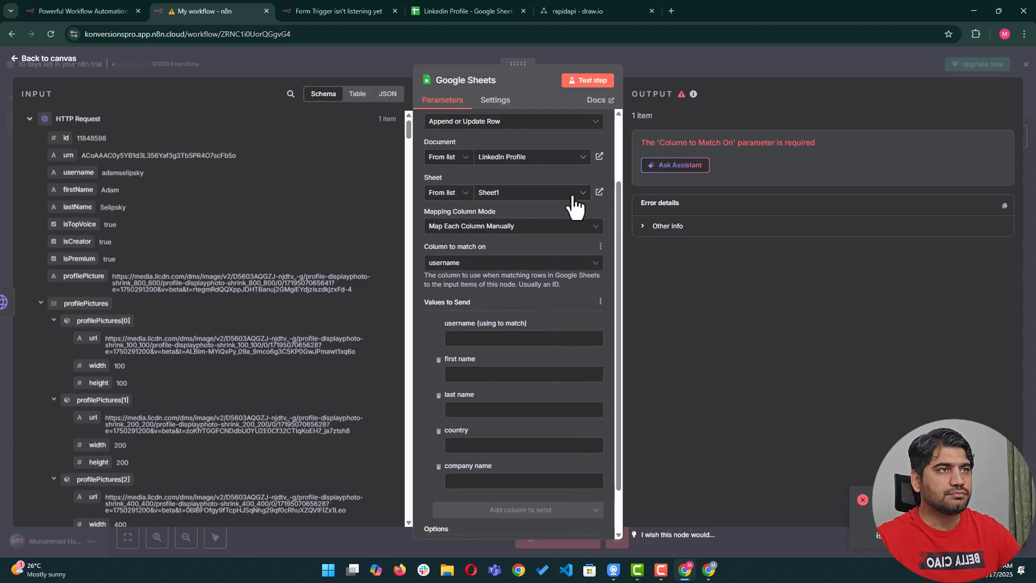
{"action": "left_click", "coordinate": [453, 11]}
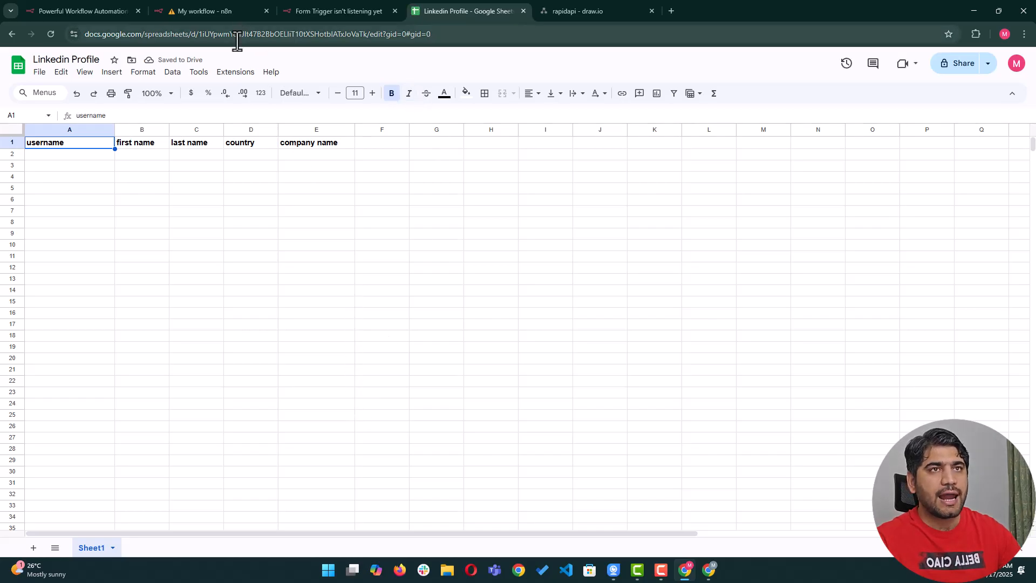
{"action": "left_click", "coordinate": [229, 8]}
{"action": "scroll", "coordinate": [448, 323], "scroll_direction": "down", "scroll_amount": 1}
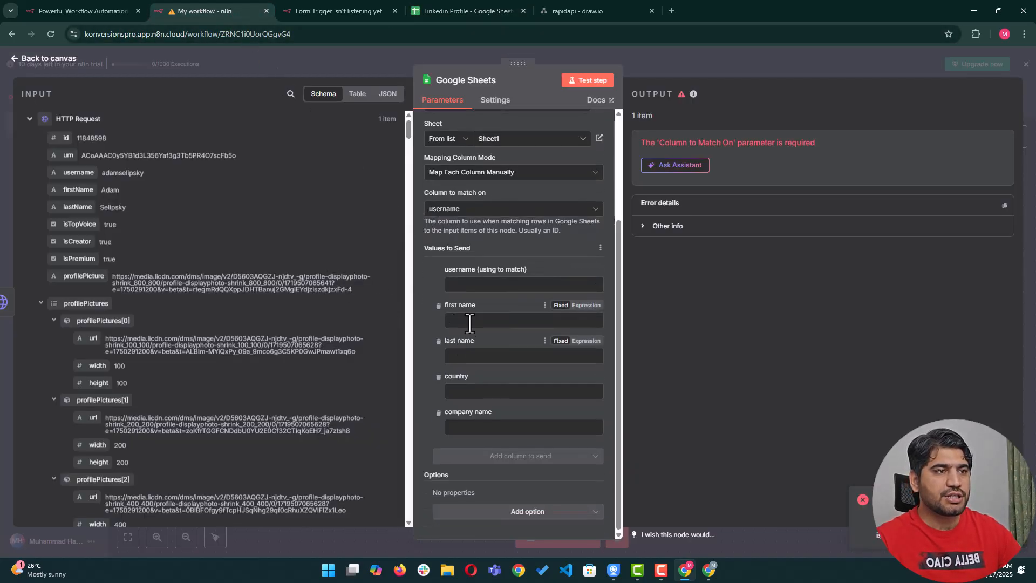
Map username, firstName and lastName into the username, first name and last name columns.
{"action": "left_click_drag", "start_coordinate": [78, 172], "coordinate": [488, 284]}
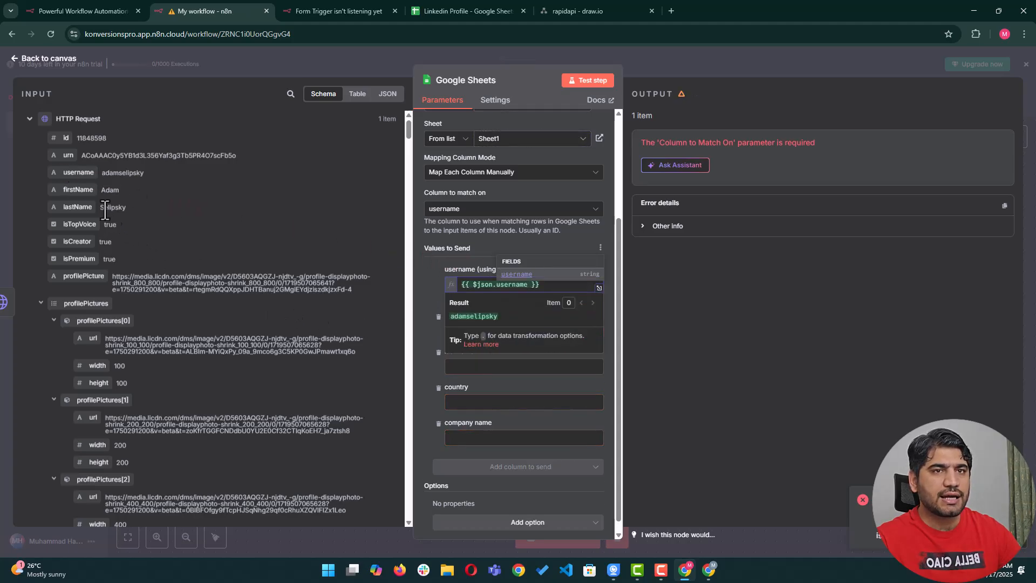
{"action": "left_click", "coordinate": [435, 362]}
{"action": "left_click_drag", "start_coordinate": [79, 189], "coordinate": [470, 321]}
{"action": "left_click_drag", "start_coordinate": [77, 207], "coordinate": [485, 372]}
Map geo.country and position[0].companyName into the country and company name columns.
{"action": "scroll", "coordinate": [108, 323], "scroll_direction": "down", "scroll_amount": 5}
{"action": "scroll", "coordinate": [110, 328], "scroll_direction": "down", "scroll_amount": 6}
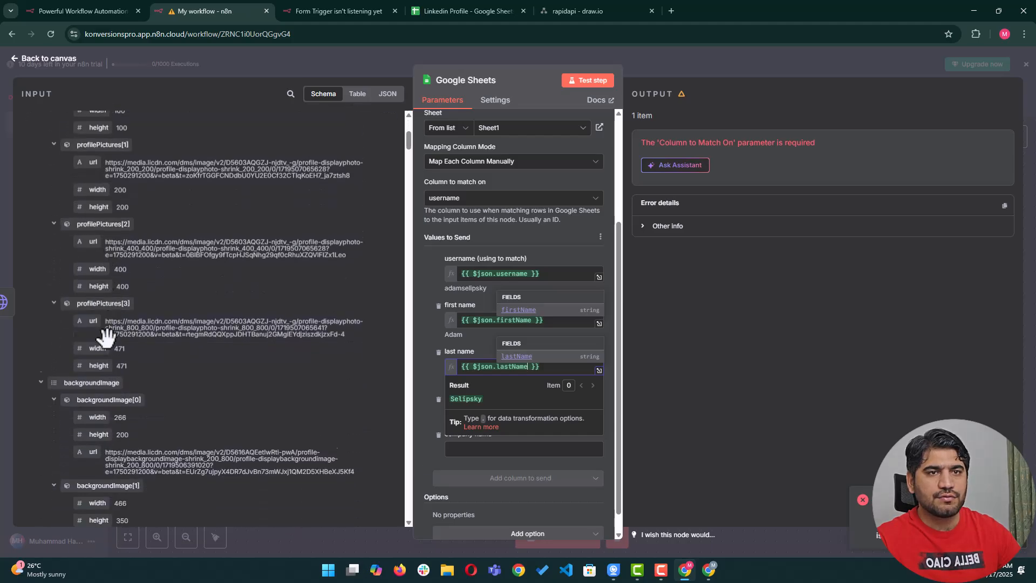
{"action": "scroll", "coordinate": [114, 381], "scroll_direction": "down", "scroll_amount": 3}
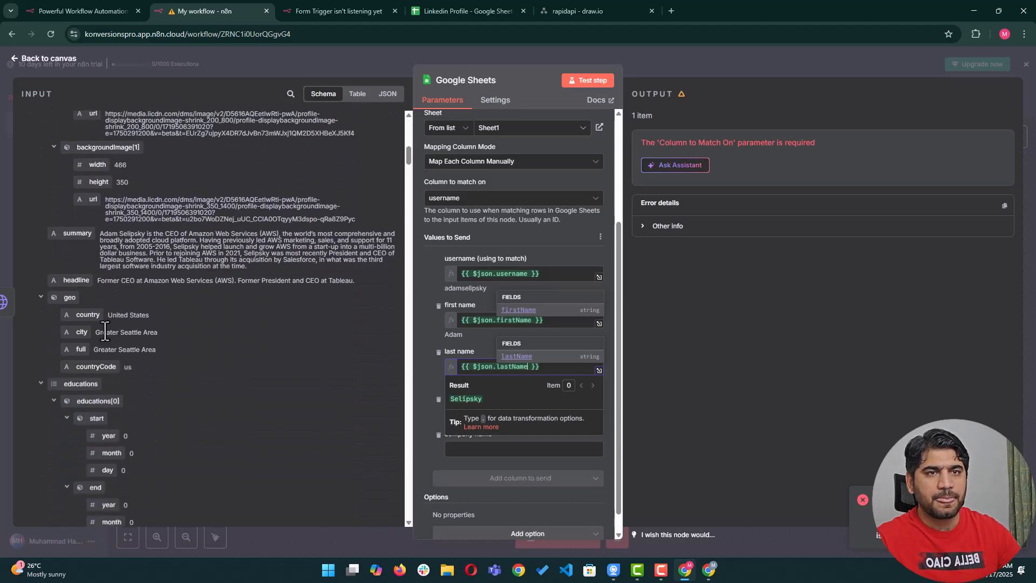
{"action": "scroll", "coordinate": [108, 242], "scroll_direction": "down", "scroll_amount": 2}
{"action": "scroll", "coordinate": [98, 359], "scroll_direction": "down", "scroll_amount": 2}
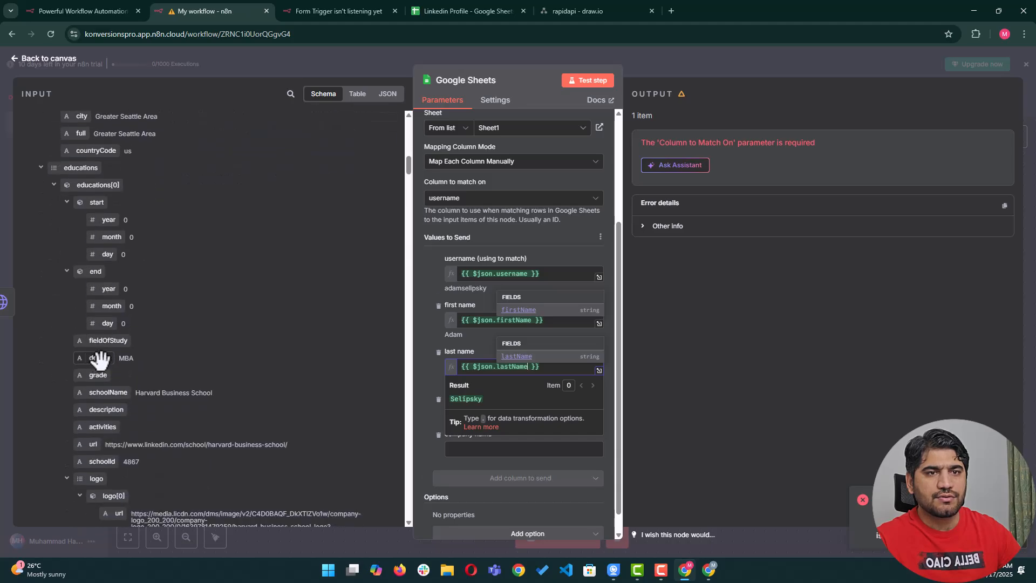
{"action": "scroll", "coordinate": [106, 216], "scroll_direction": "up", "scroll_amount": 2}
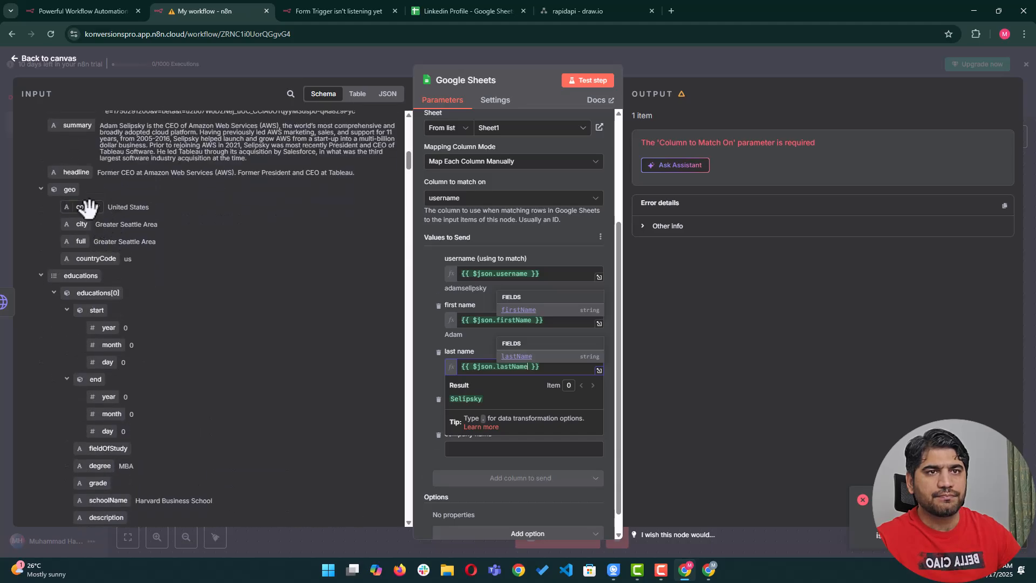
{"action": "left_click_drag", "start_coordinate": [87, 208], "coordinate": [518, 413]}
{"action": "scroll", "coordinate": [143, 290], "scroll_direction": "down", "scroll_amount": 2}
{"action": "scroll", "coordinate": [146, 291], "scroll_direction": "down", "scroll_amount": 4}
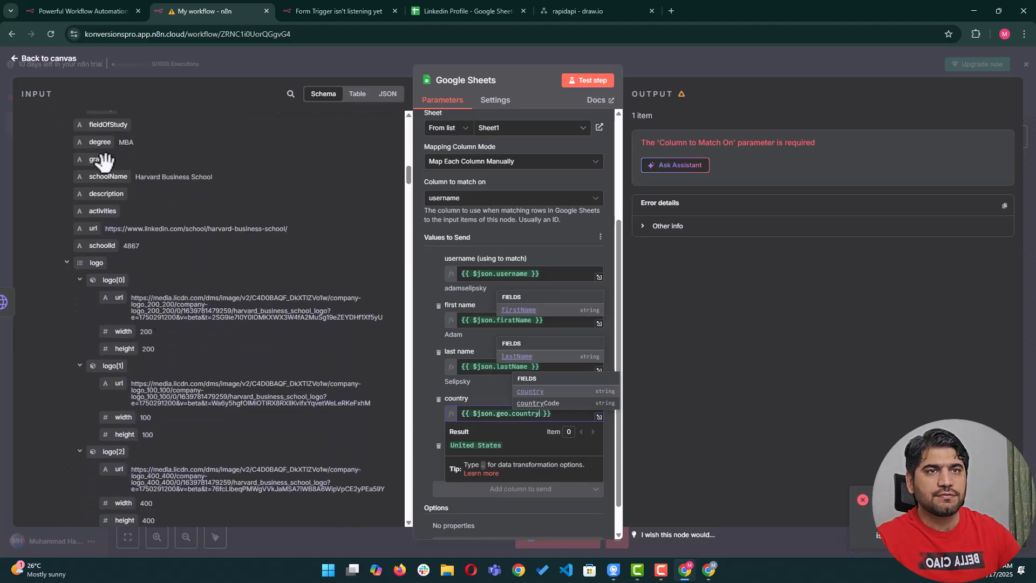
{"action": "scroll", "coordinate": [129, 227], "scroll_direction": "down", "scroll_amount": 3}
{"action": "scroll", "coordinate": [160, 289], "scroll_direction": "down", "scroll_amount": 15}
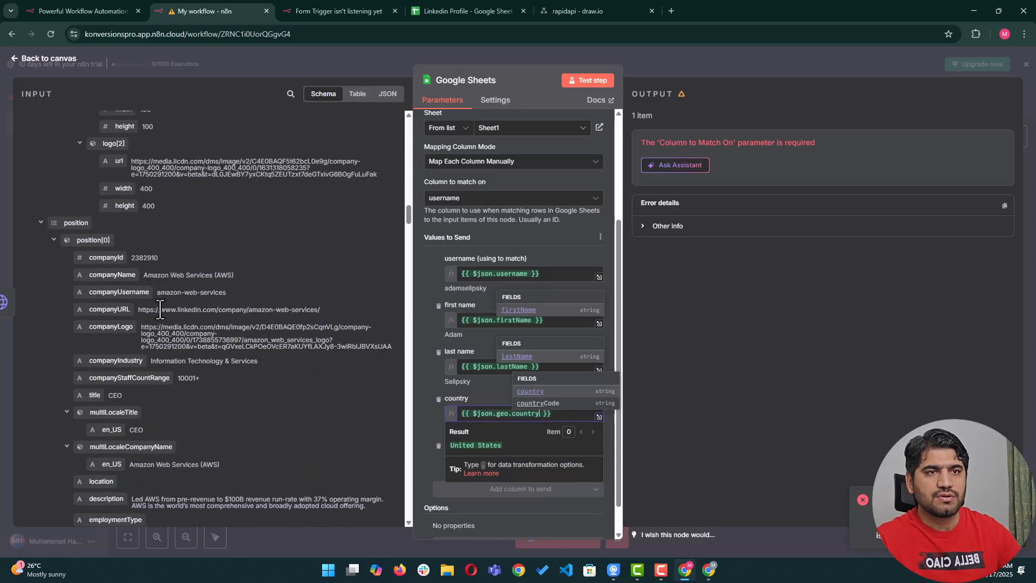
{"action": "left_click_drag", "start_coordinate": [124, 276], "coordinate": [496, 464]}
{"action": "left_click", "coordinate": [493, 528]}
Recheck the spreadsheet and review the Column to Match On error message.
{"action": "scroll", "coordinate": [507, 308], "scroll_direction": "up", "scroll_amount": 4}
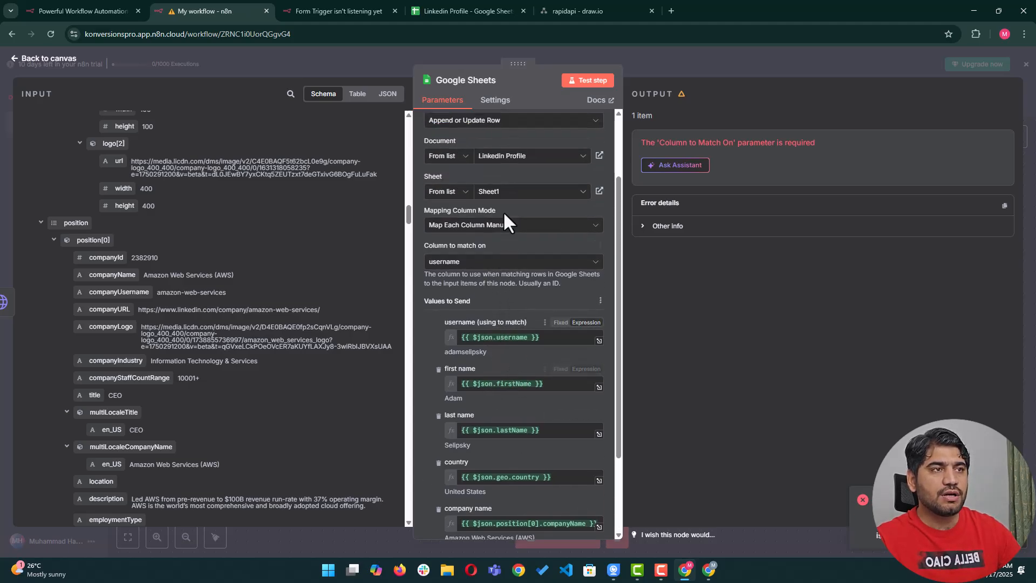
{"action": "scroll", "coordinate": [502, 389], "scroll_direction": "down", "scroll_amount": 1}
{"action": "scroll", "coordinate": [502, 388], "scroll_direction": "down", "scroll_amount": 1}
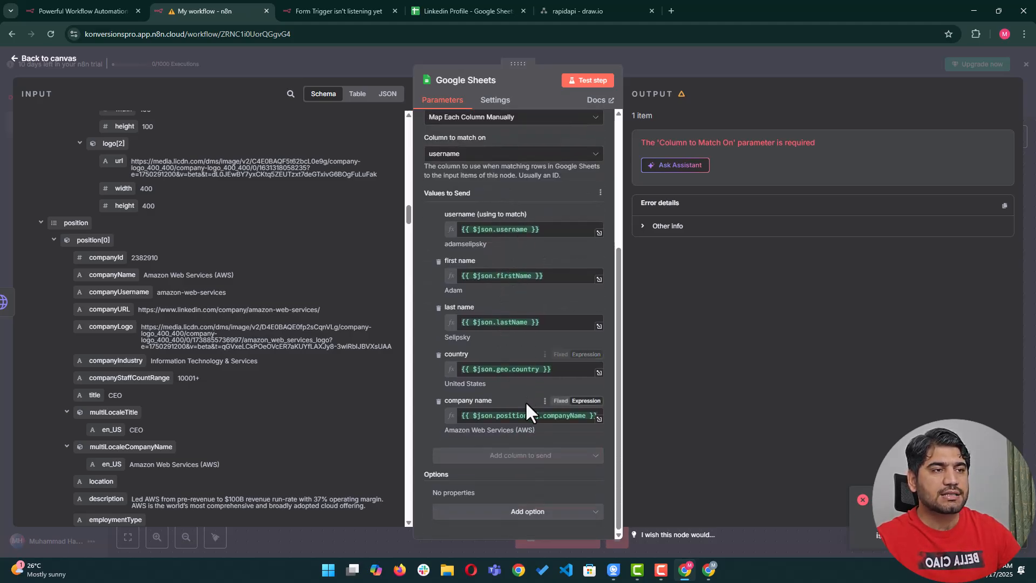
{"action": "left_click", "coordinate": [474, 12]}
{"action": "left_click", "coordinate": [219, 14]}
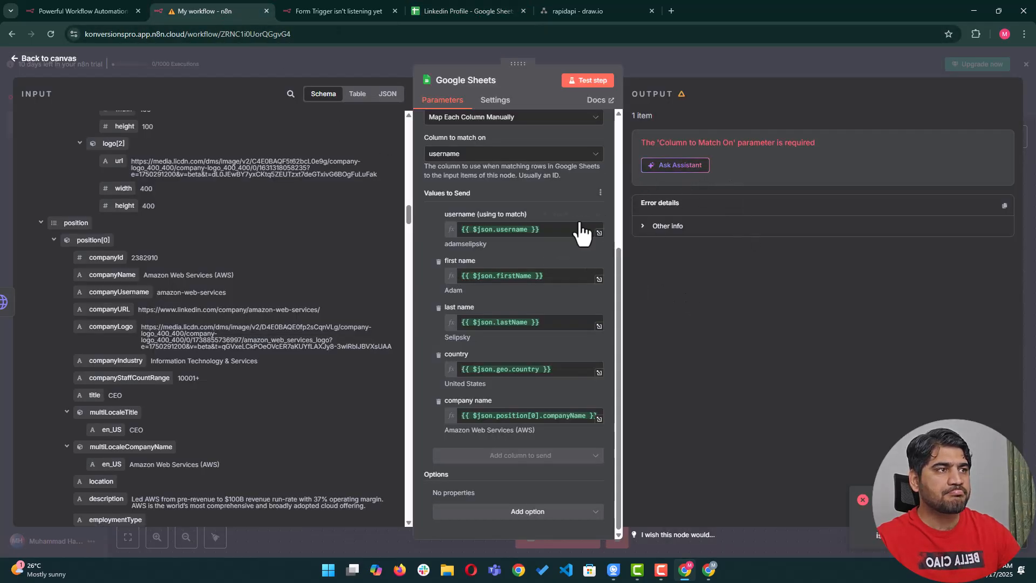
{"action": "left_click_drag", "start_coordinate": [640, 143], "coordinate": [830, 140]}
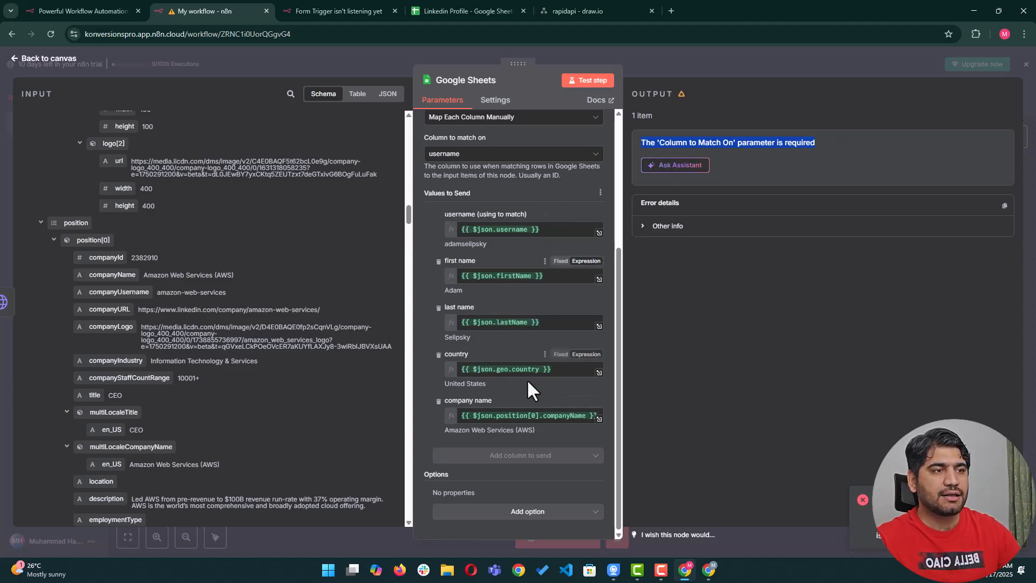
{"action": "scroll", "coordinate": [485, 303], "scroll_direction": "up", "scroll_amount": 4}
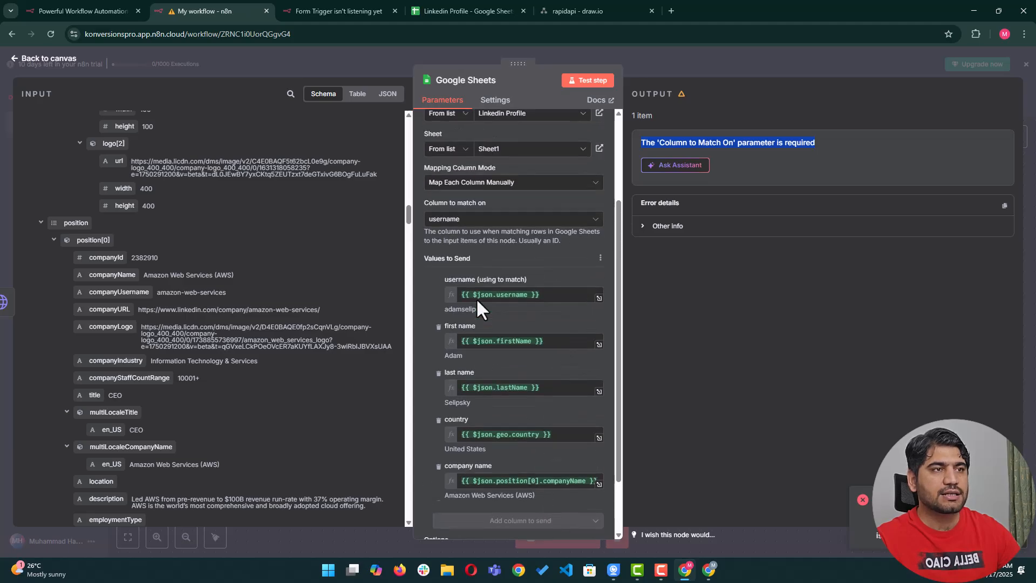
Return to the canvas and execute the workflow from the On form submission trigger.
{"action": "left_click", "coordinate": [750, 62]}
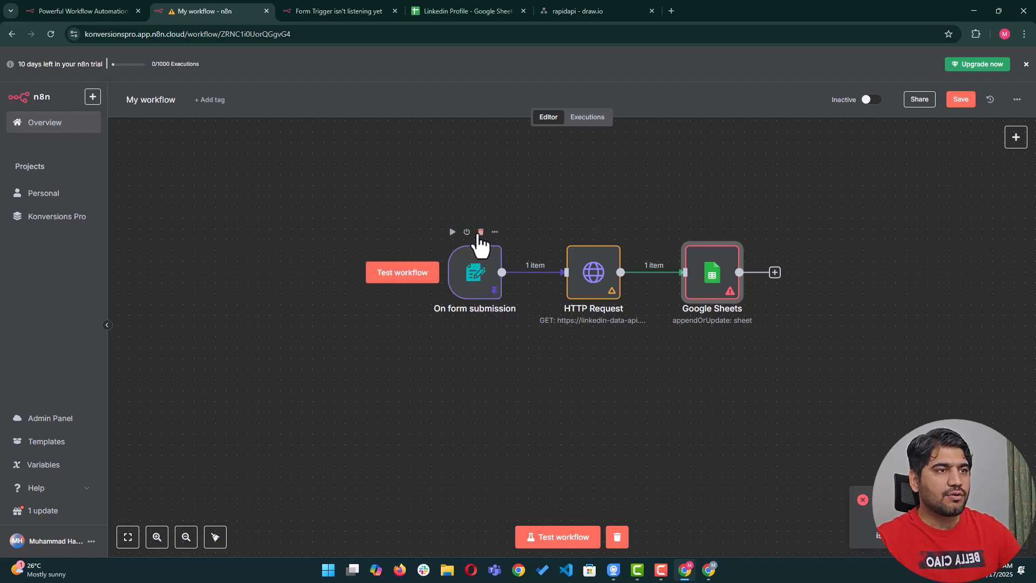
{"action": "left_click", "coordinate": [452, 232]}
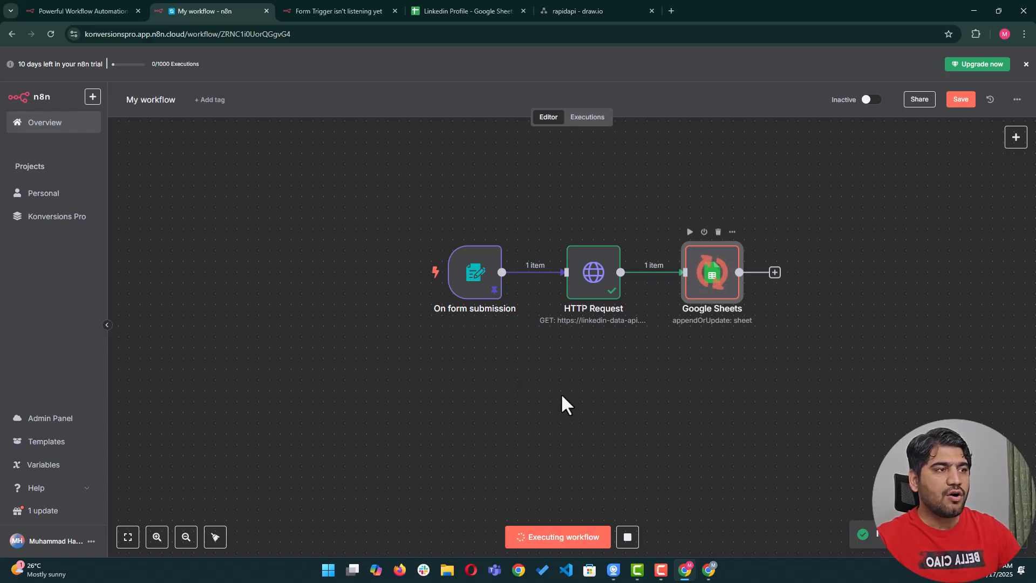
Widen column D to fit United Arab Emirates and check the row 2 values A2–E2.
{"action": "left_click", "coordinate": [451, 8]}
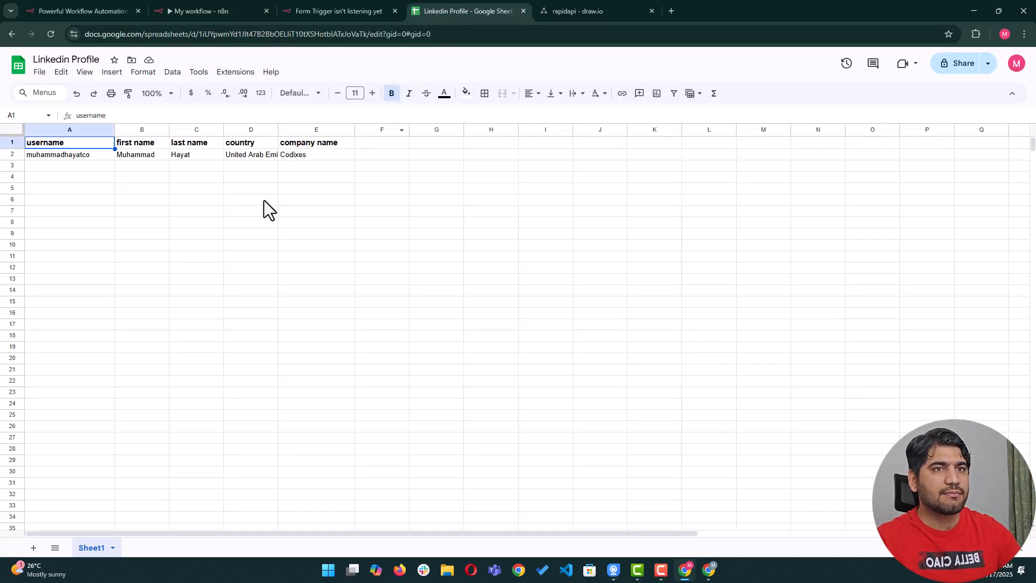
{"action": "left_click_drag", "start_coordinate": [278, 131], "coordinate": [354, 132]}
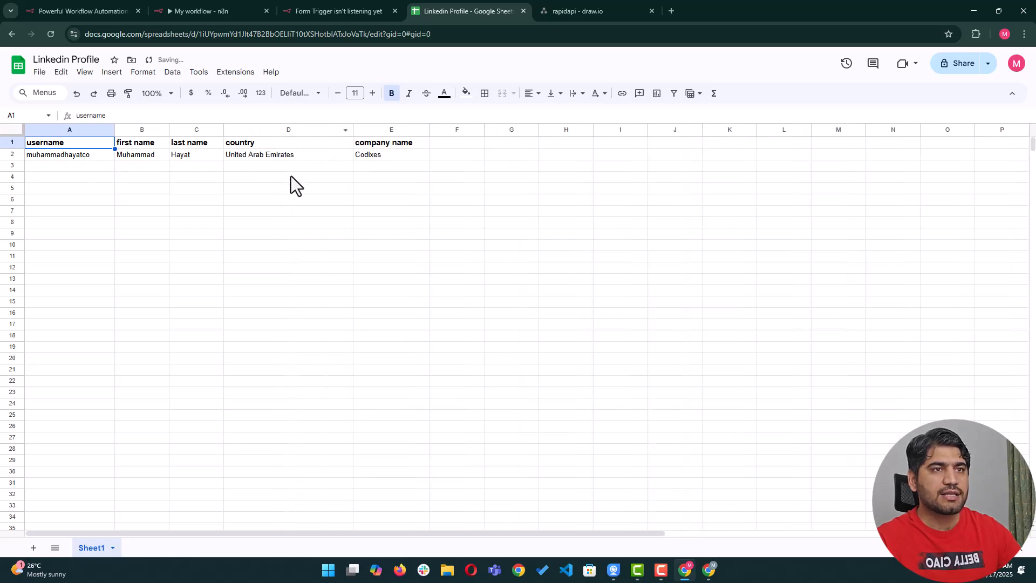
{"action": "left_click", "coordinate": [84, 157]}
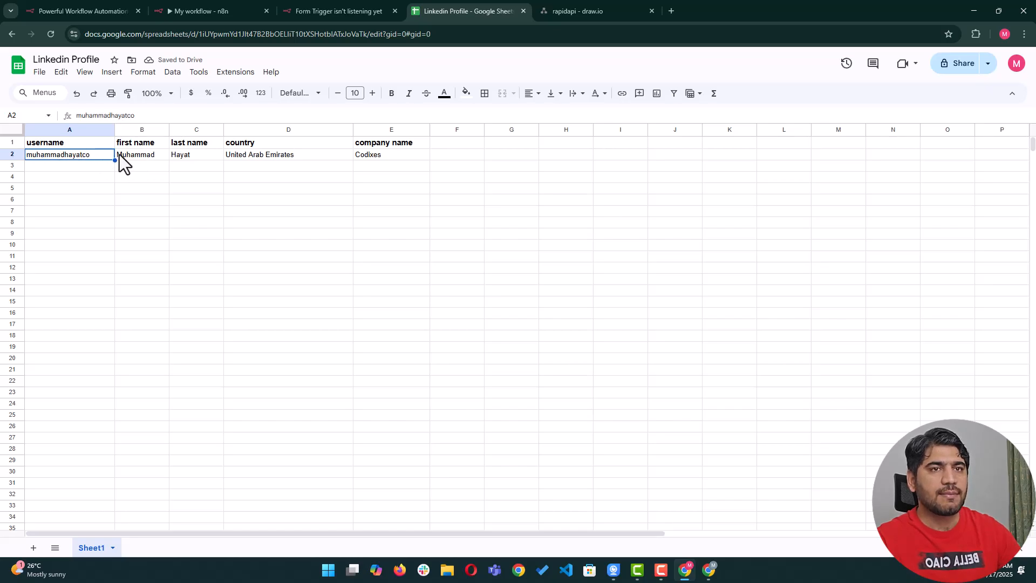
{"action": "left_click", "coordinate": [120, 155]}
{"action": "left_click", "coordinate": [190, 155]}
{"action": "left_click", "coordinate": [265, 154]}
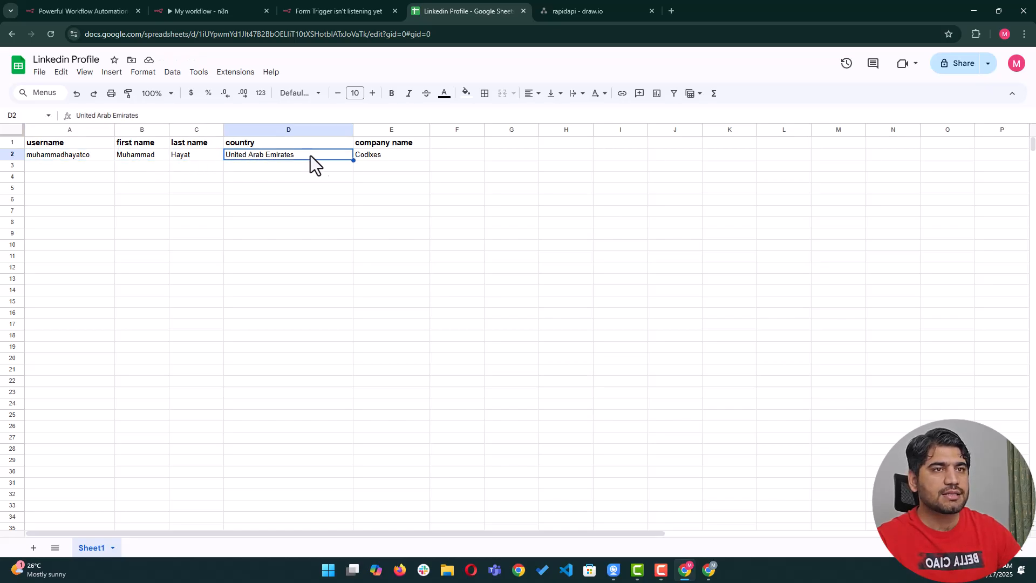
{"action": "left_click", "coordinate": [370, 160]}
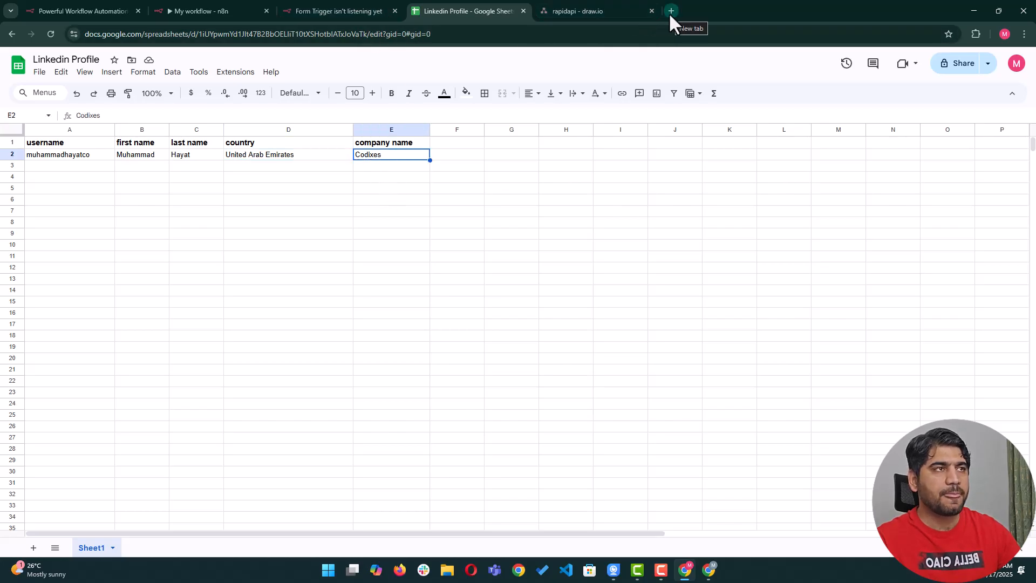
Go back to the My workflow editor in n8n.
{"action": "left_click", "coordinate": [322, 14]}
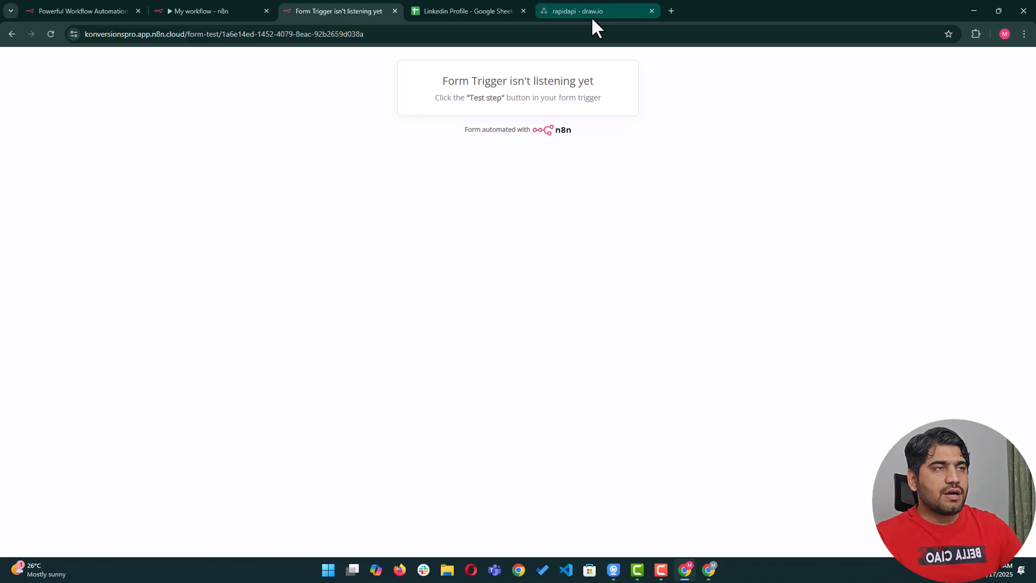
{"action": "left_click", "coordinate": [483, 12]}
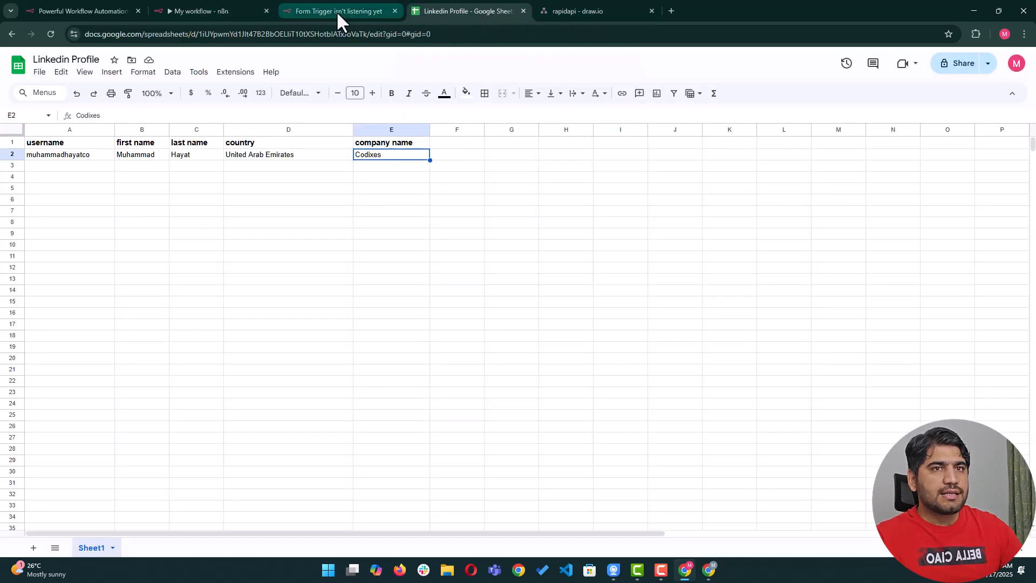
{"action": "left_click", "coordinate": [219, 11]}
{"action": "mouse_move", "coordinate": [489, 318]}
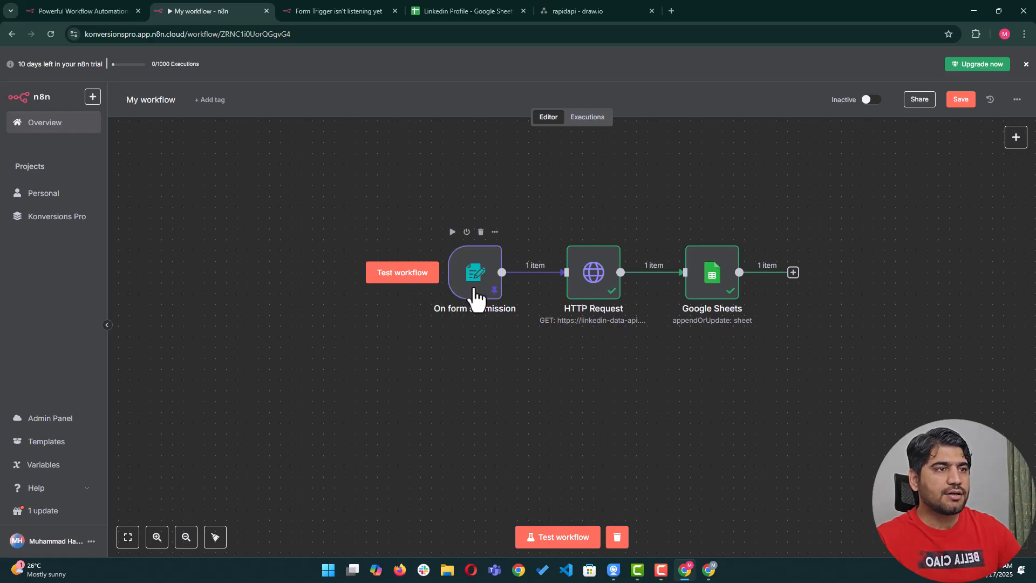
Open the On form submission trigger's settings and cancel the first unpin prompt.
{"action": "left_click", "coordinate": [494, 232]}
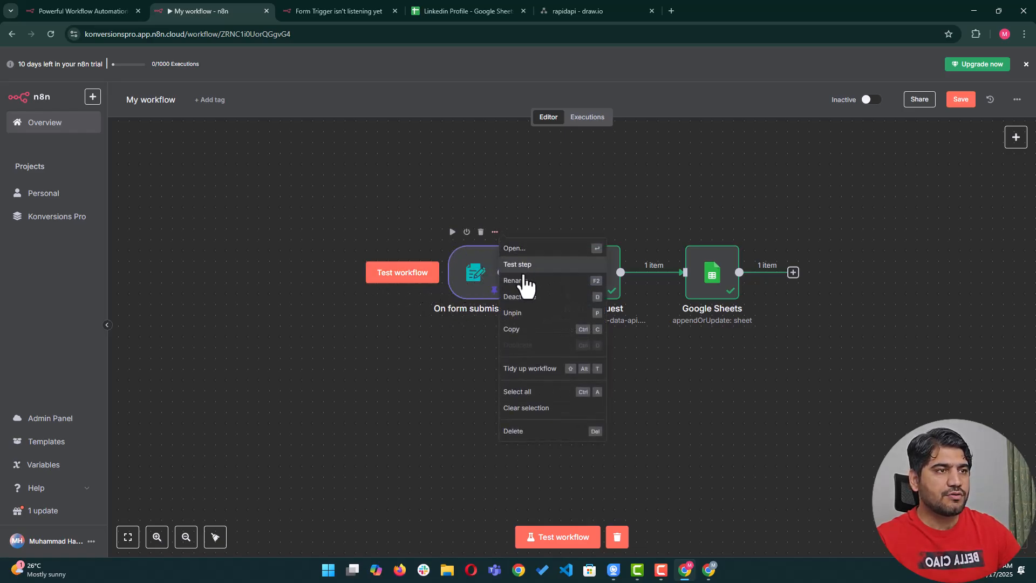
{"action": "left_click", "coordinate": [444, 333]}
{"action": "double_click", "coordinate": [477, 274]}
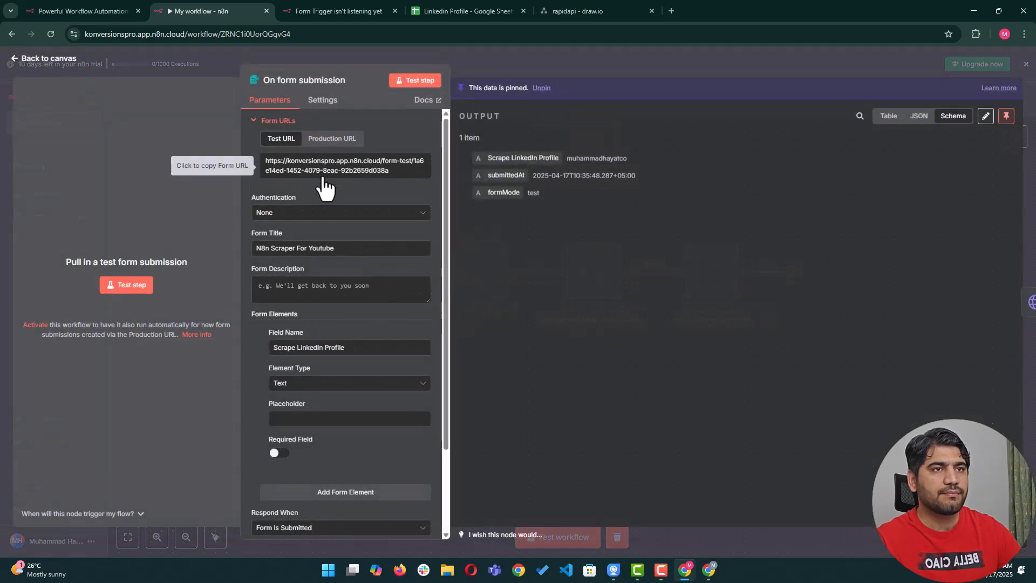
{"action": "left_click", "coordinate": [131, 290]}
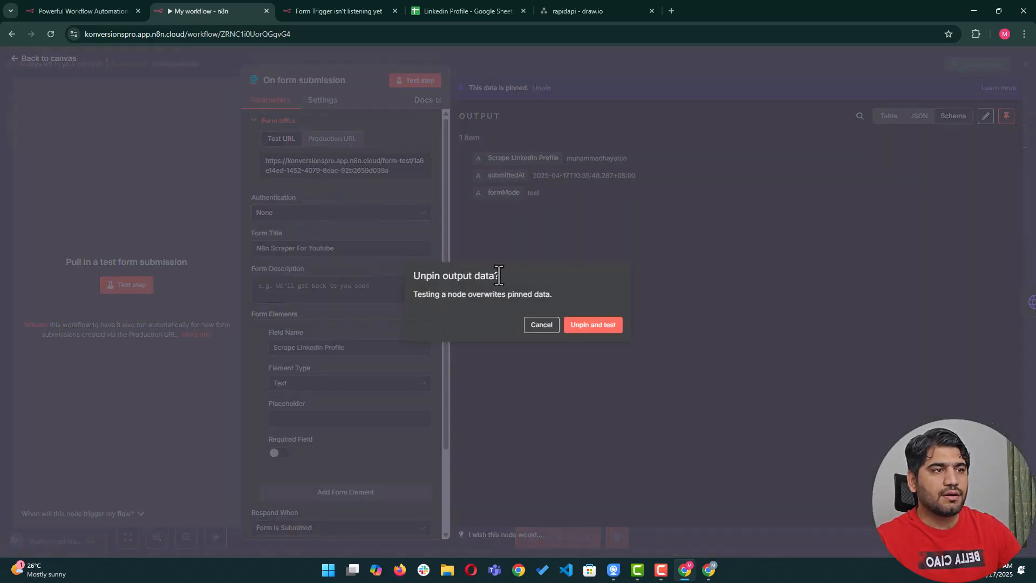
{"action": "left_click", "coordinate": [539, 325]}
Open the form's Test URL in a new browser tab.
{"action": "left_click", "coordinate": [350, 171]}
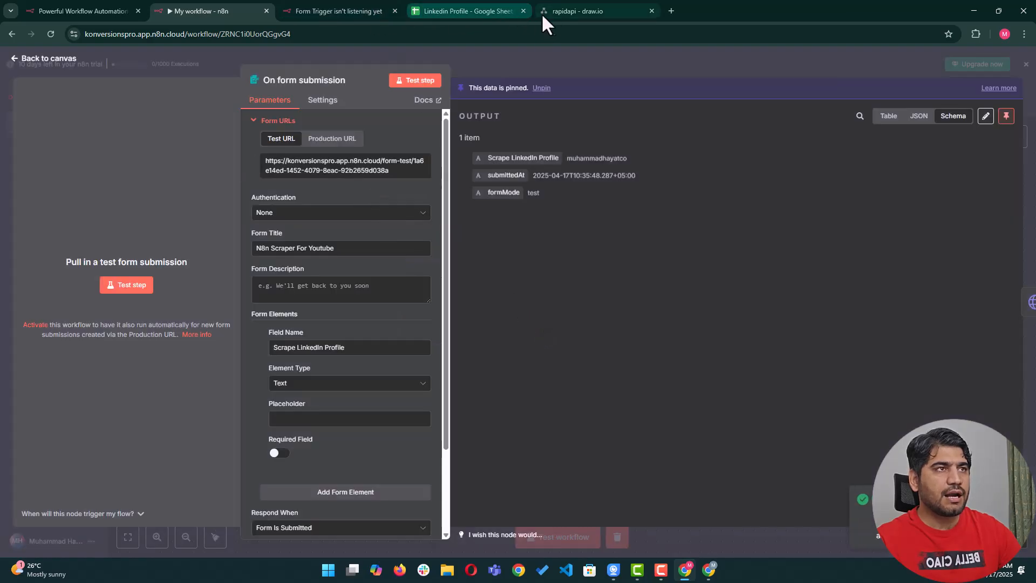
{"action": "left_click", "coordinate": [672, 11]}
{"action": "key", "text": "Return"}
{"action": "left_click_drag", "start_coordinate": [671, 10], "coordinate": [394, 9]}
Unpin the old output and set the trigger listening for a test submission.
{"action": "left_click", "coordinate": [197, 9]}
{"action": "left_click", "coordinate": [134, 285]}
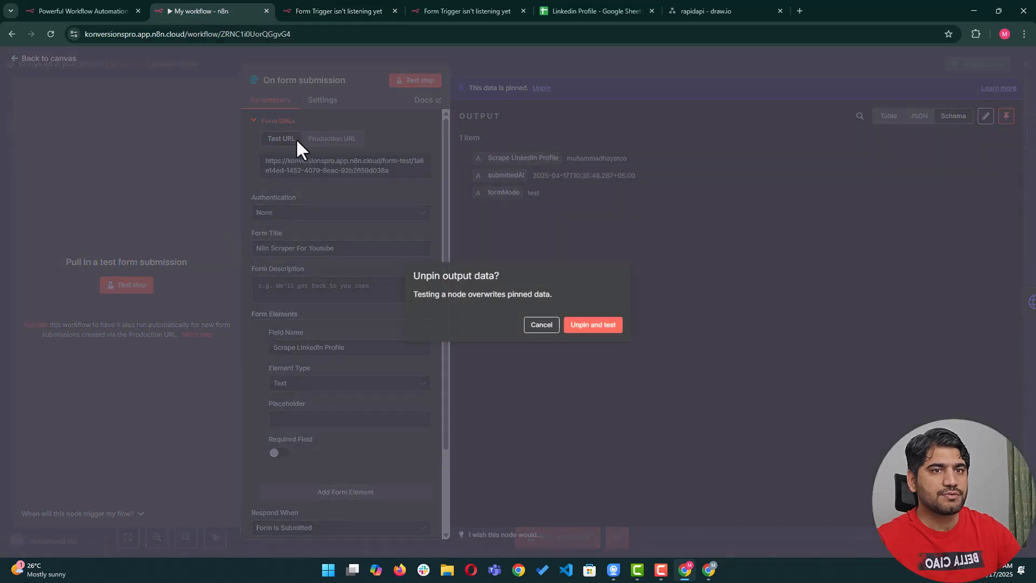
{"action": "left_click", "coordinate": [591, 325]}
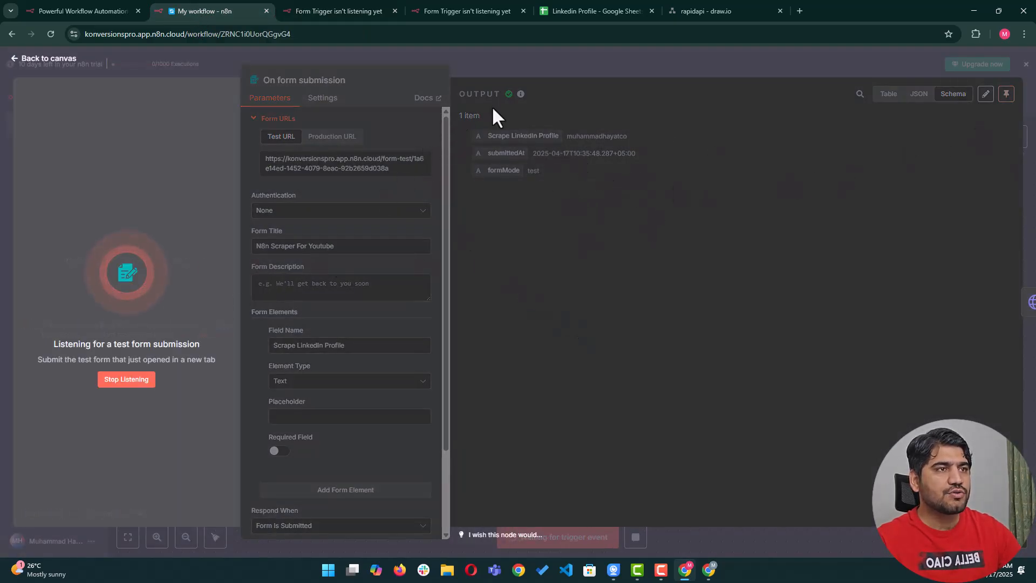
Reload the N8n Scraper For Youtube test form page.
{"action": "left_click", "coordinate": [305, 11]}
{"action": "left_click", "coordinate": [234, 33]}
{"action": "key", "text": "BackSpace"}
{"action": "key", "text": "F5"}
{"action": "left_click", "coordinate": [464, 164]}
{"action": "left_click", "coordinate": [460, 165]}
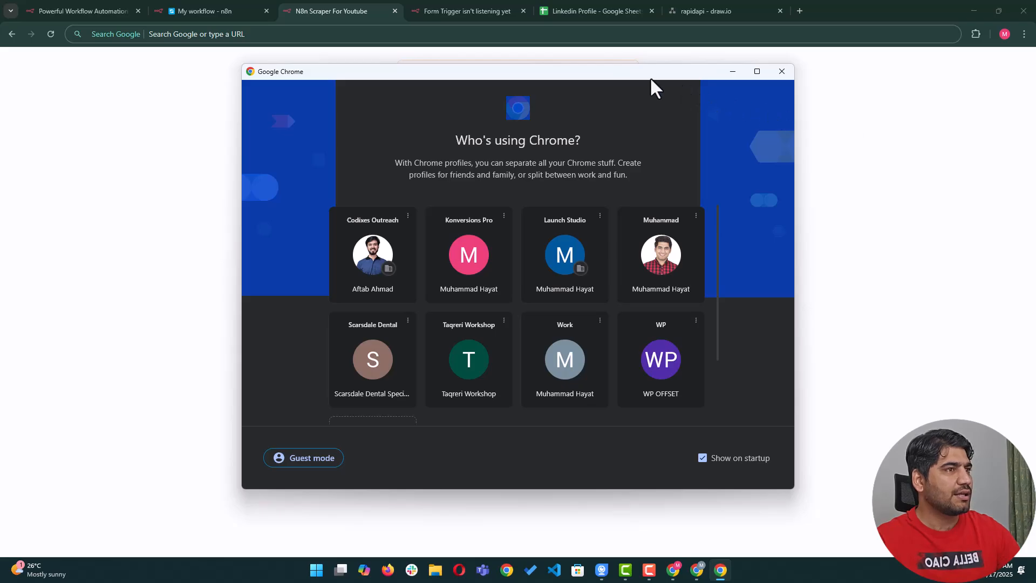
{"action": "key", "text": "ctrl+w"}
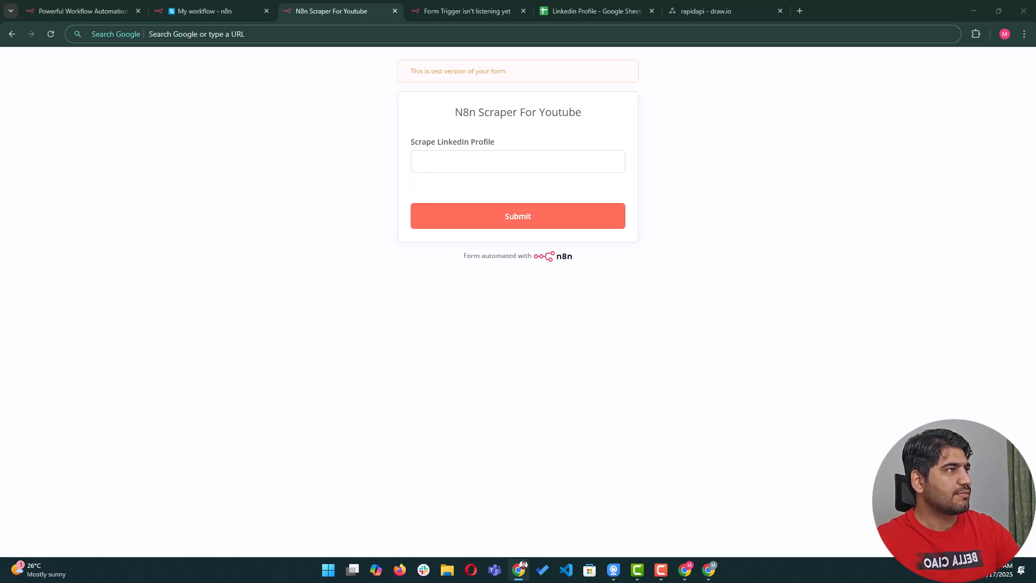
Paste a LinkedIn username into Scrape LinkedIn Profile and submit the form.
{"action": "left_click", "coordinate": [428, 162]}
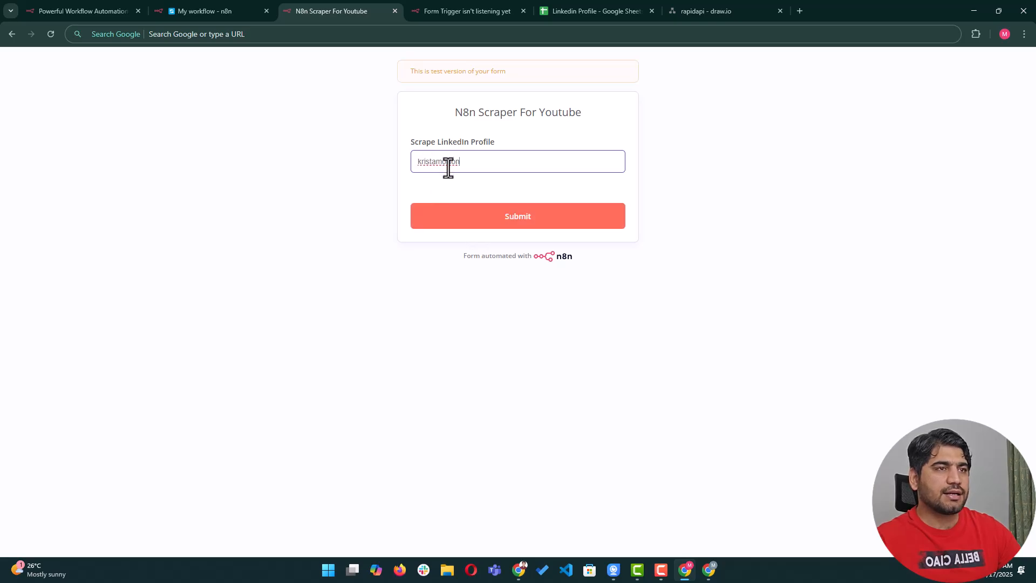
{"action": "left_click", "coordinate": [491, 222]}
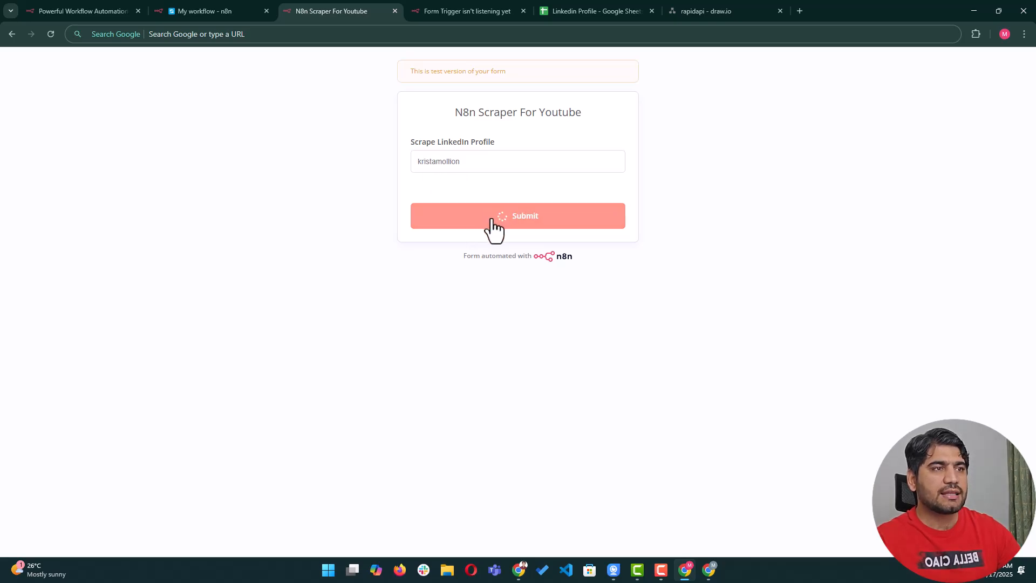
Test the workflow with the pasted LinkedIn username, then check the Linkedin Profile sheet.
{"action": "left_click", "coordinate": [235, 13]}
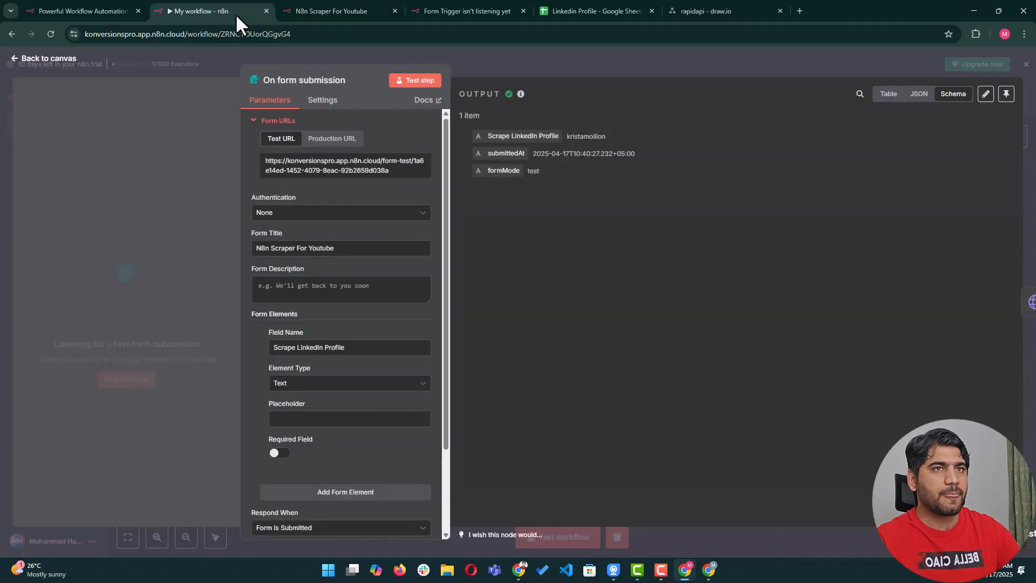
{"action": "left_click", "coordinate": [199, 56]}
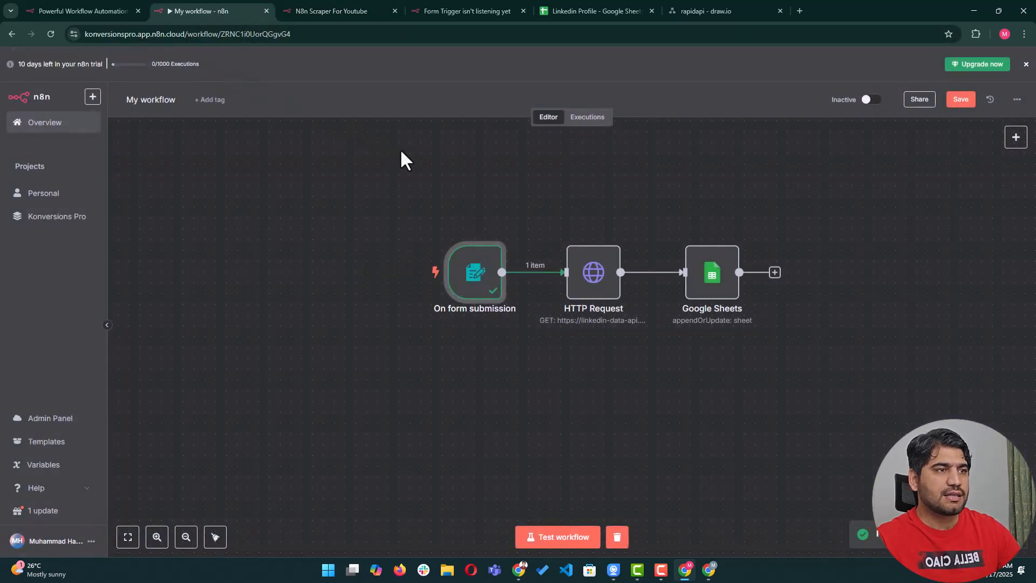
{"action": "left_click", "coordinate": [551, 537]}
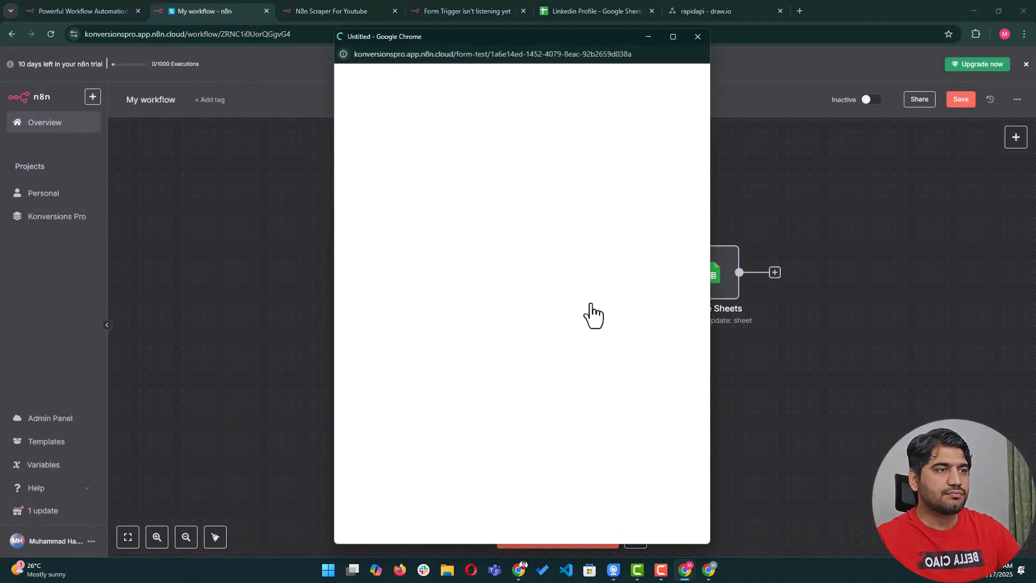
{"action": "left_click", "coordinate": [447, 183]}
{"action": "left_click", "coordinate": [483, 237]}
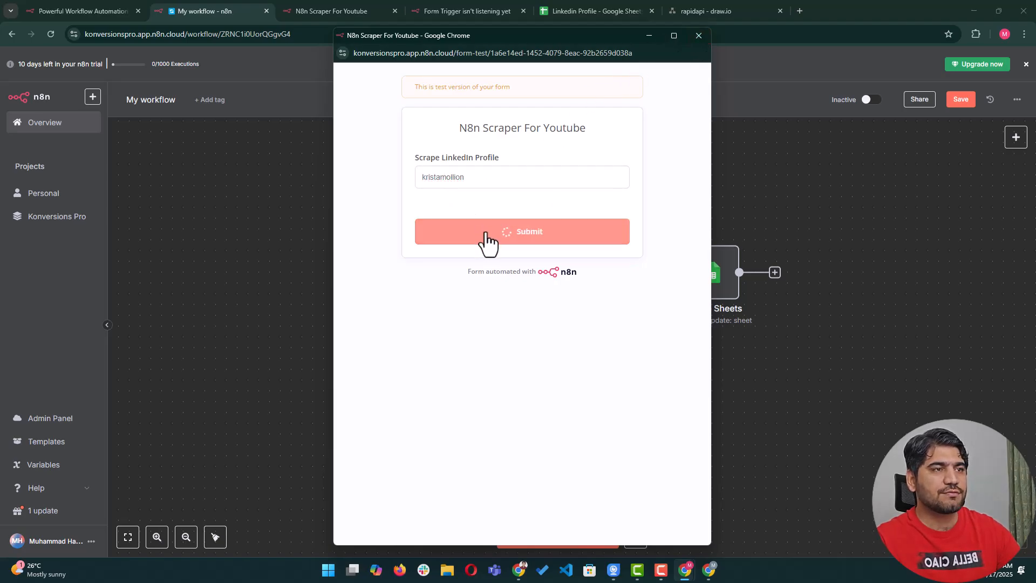
{"action": "left_click", "coordinate": [691, 41]}
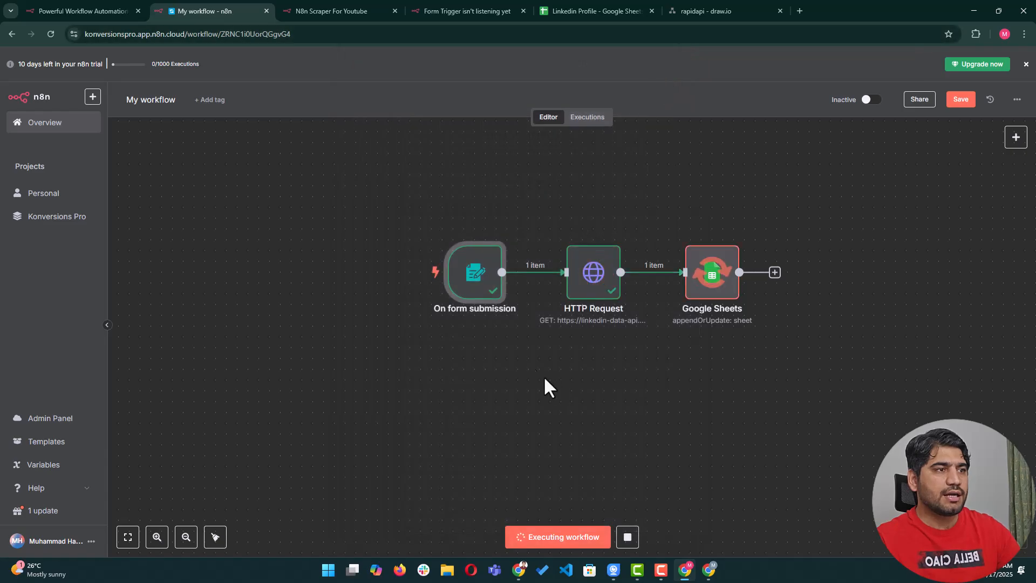
{"action": "left_click", "coordinate": [600, 14]}
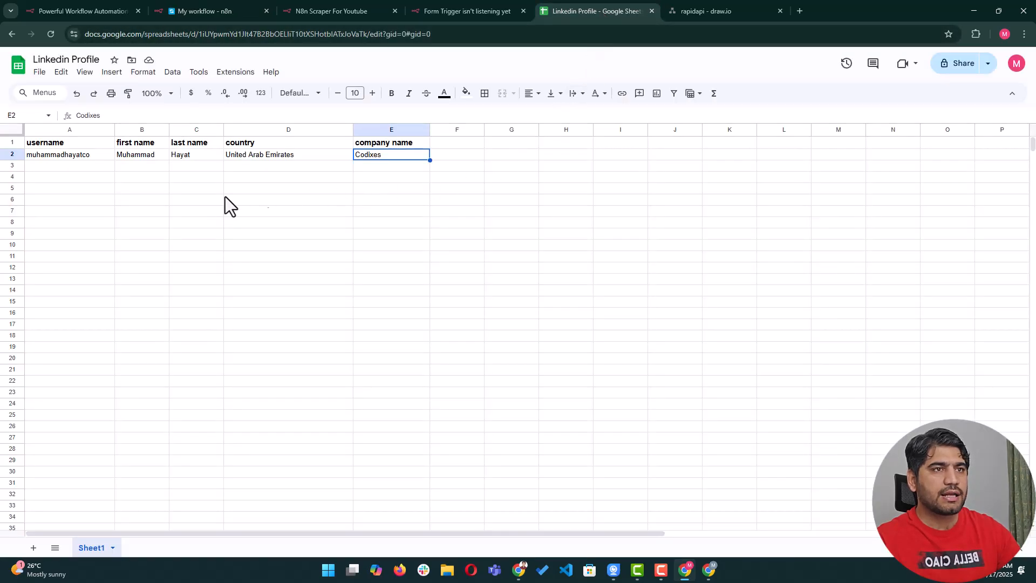
Check new row 3, widen column E for its company name, and bring up RapidAPI.
{"action": "left_click", "coordinate": [60, 167]}
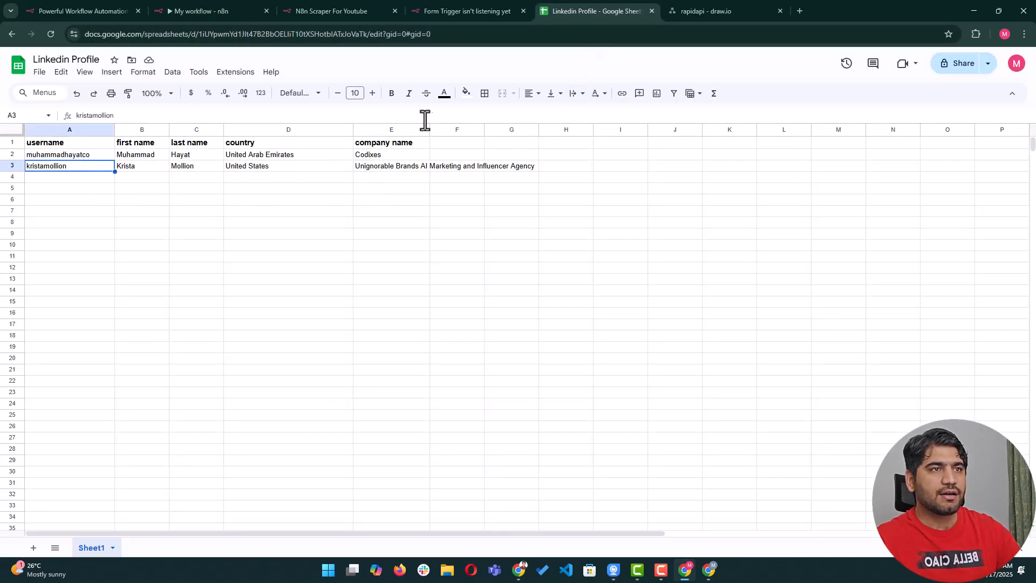
{"action": "left_click_drag", "start_coordinate": [430, 130], "coordinate": [548, 132]}
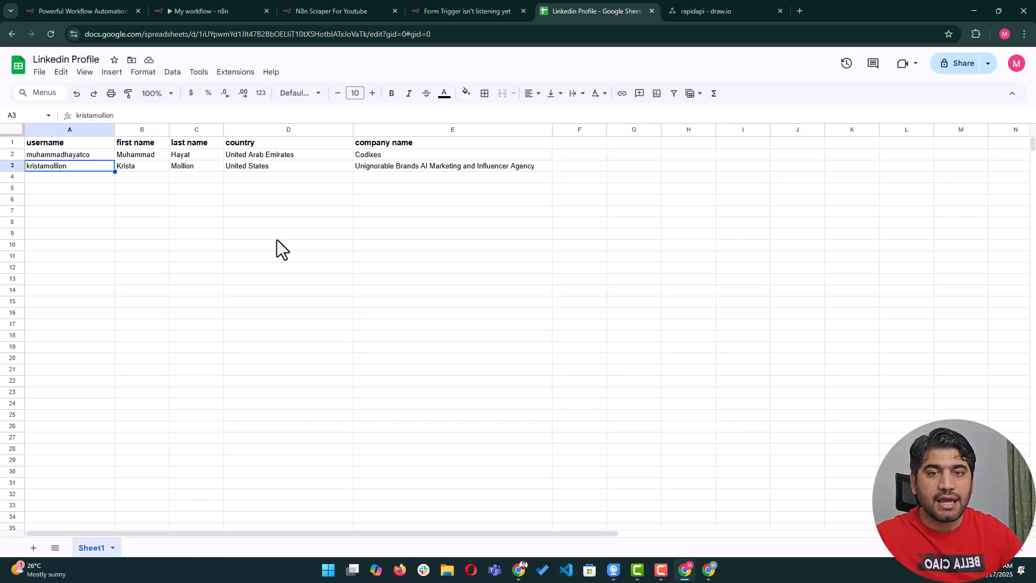
{"action": "left_click", "coordinate": [731, 16]}
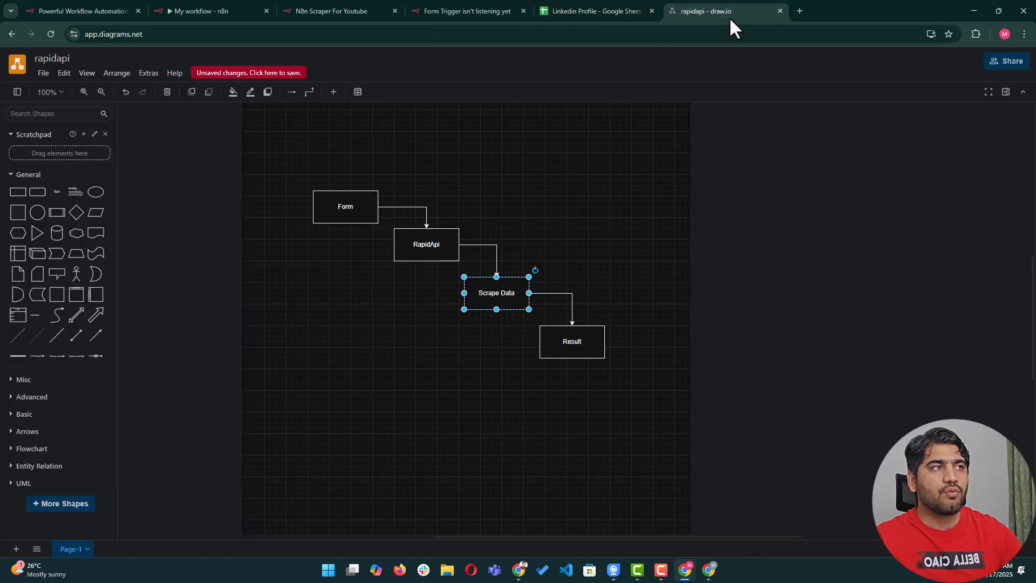
{"action": "left_click", "coordinate": [588, 4]}
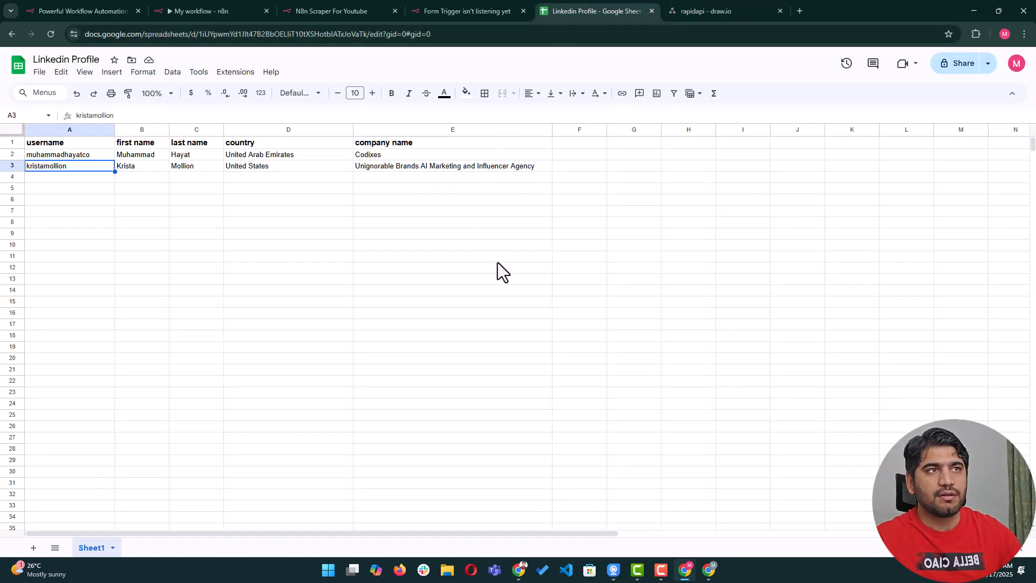
{"action": "left_click", "coordinate": [708, 569]}
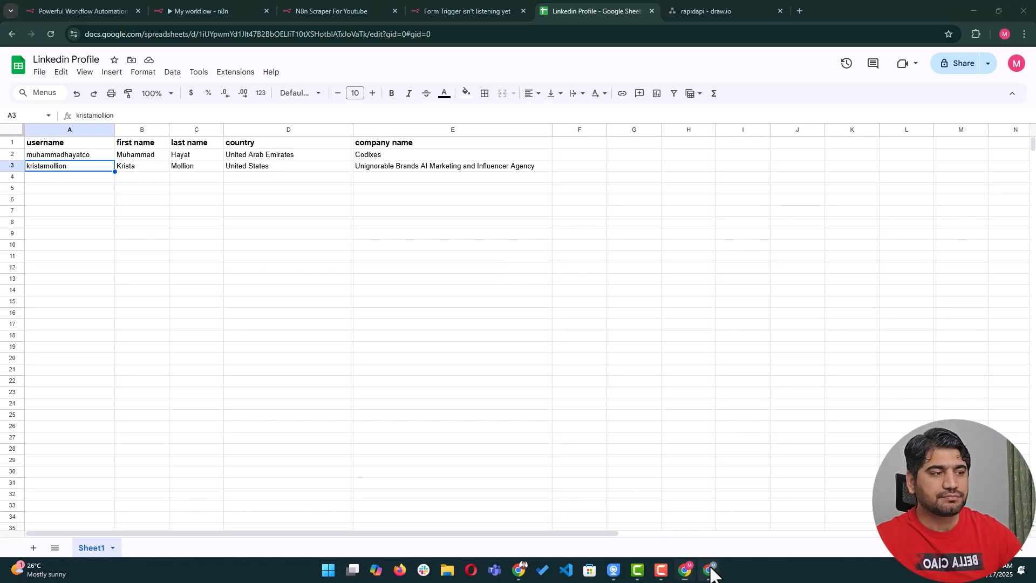
Go from the LinkedIn scraper page to the RapidAPI Discovery page and browse its API cards.
{"action": "left_click", "coordinate": [86, 15]}
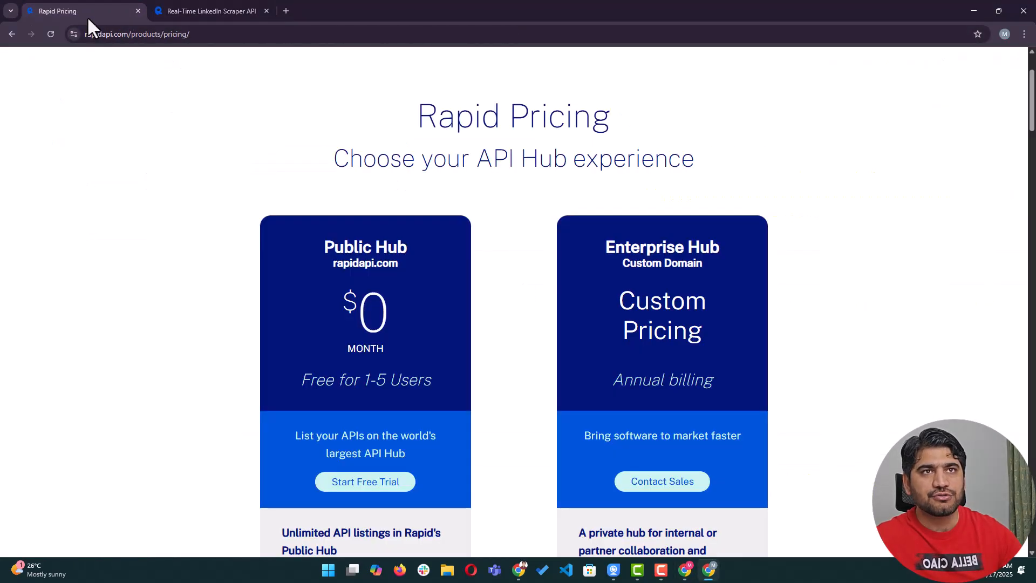
{"action": "left_click", "coordinate": [201, 16]}
{"action": "scroll", "coordinate": [228, 150], "scroll_direction": "up", "scroll_amount": 4}
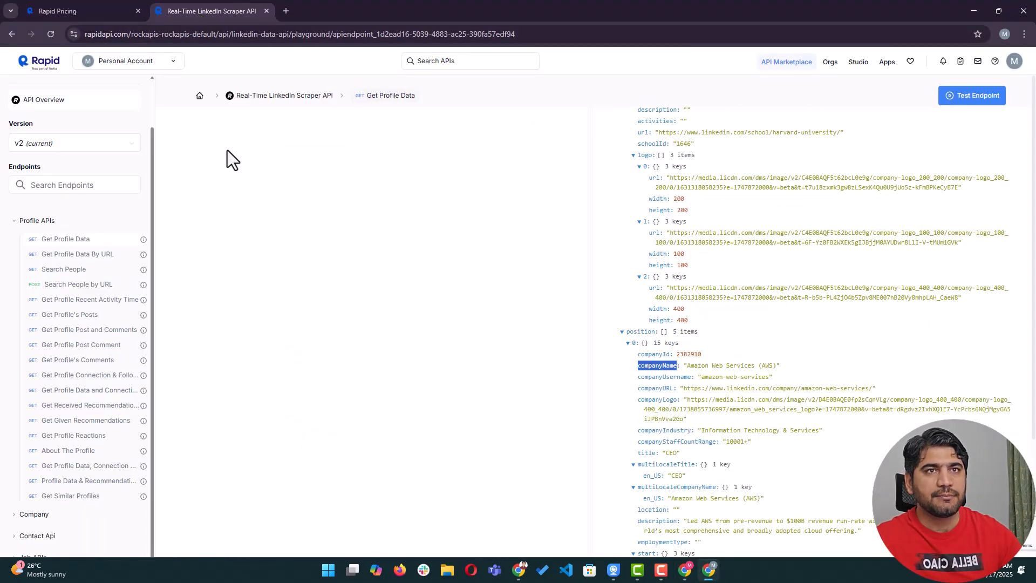
{"action": "left_click", "coordinate": [43, 68]}
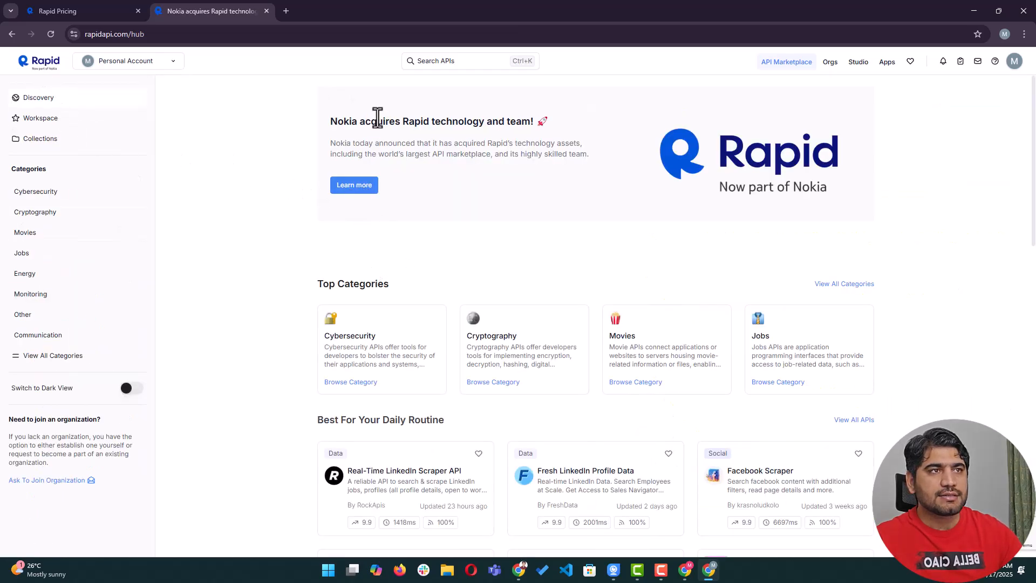
{"action": "scroll", "coordinate": [377, 117], "scroll_direction": "down", "scroll_amount": 7}
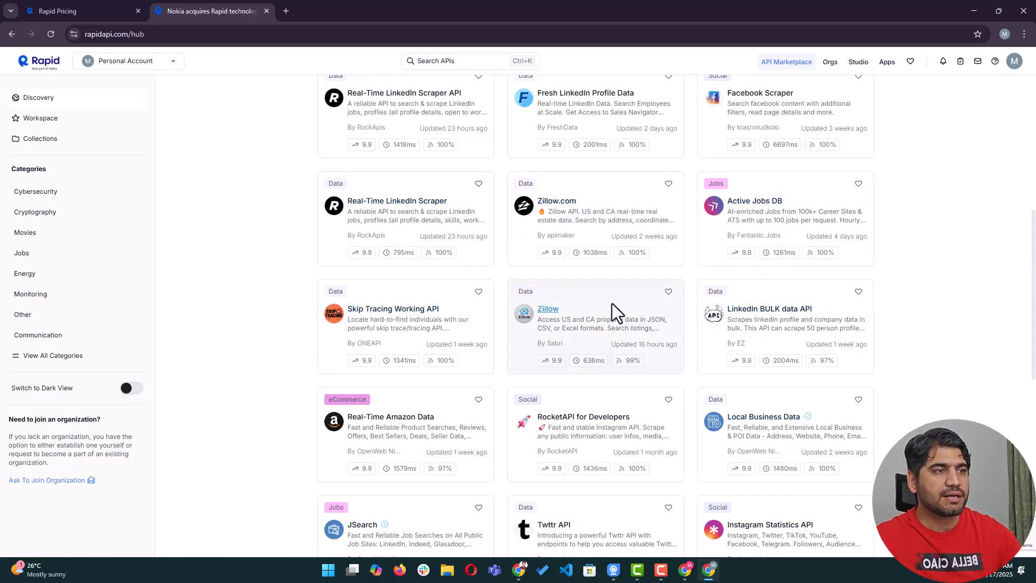
{"action": "scroll", "coordinate": [536, 287], "scroll_direction": "down", "scroll_amount": 4}
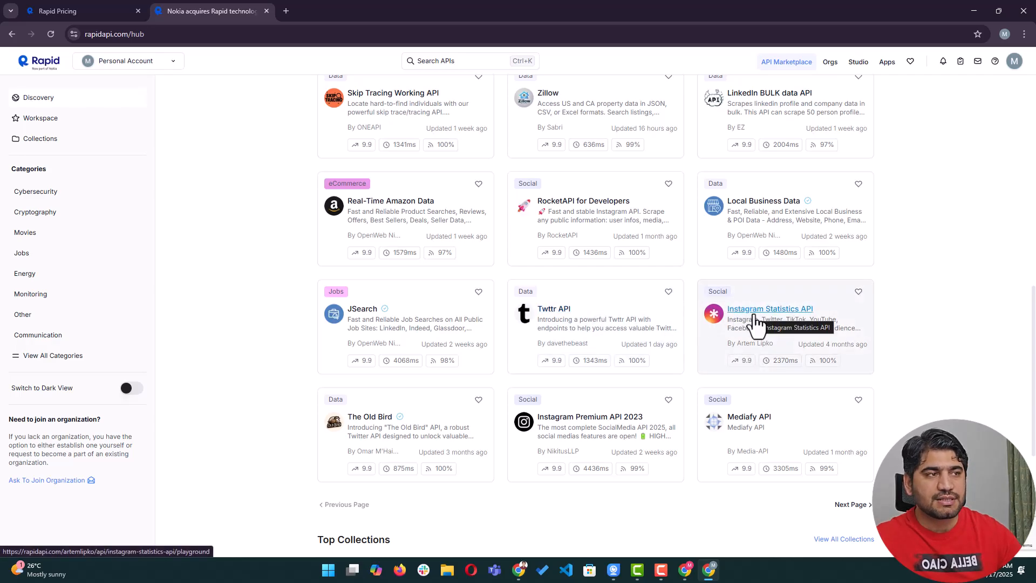
{"action": "scroll", "coordinate": [417, 224], "scroll_direction": "down", "scroll_amount": 3}
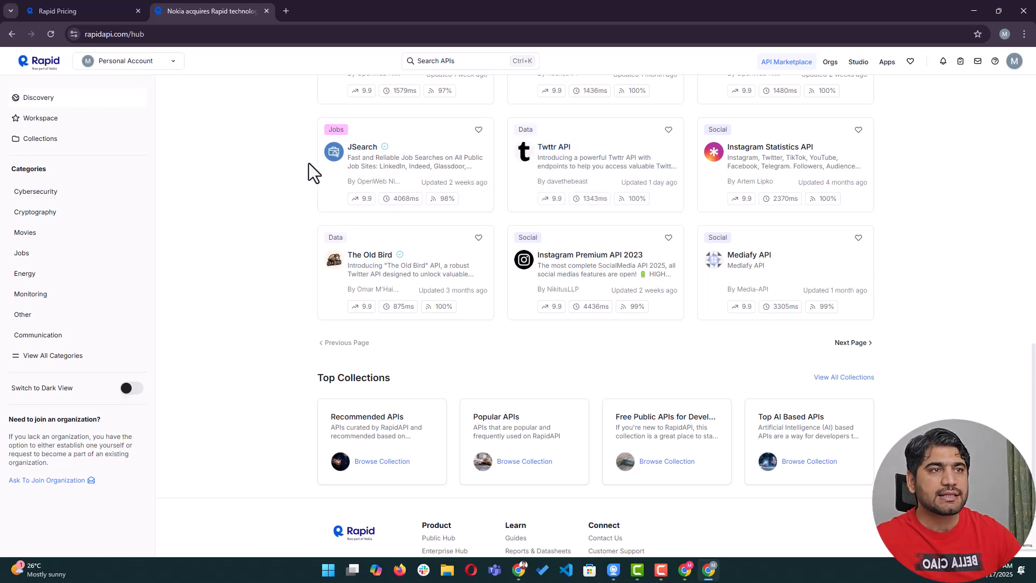
{"action": "scroll", "coordinate": [742, 223], "scroll_direction": "up", "scroll_amount": 8}
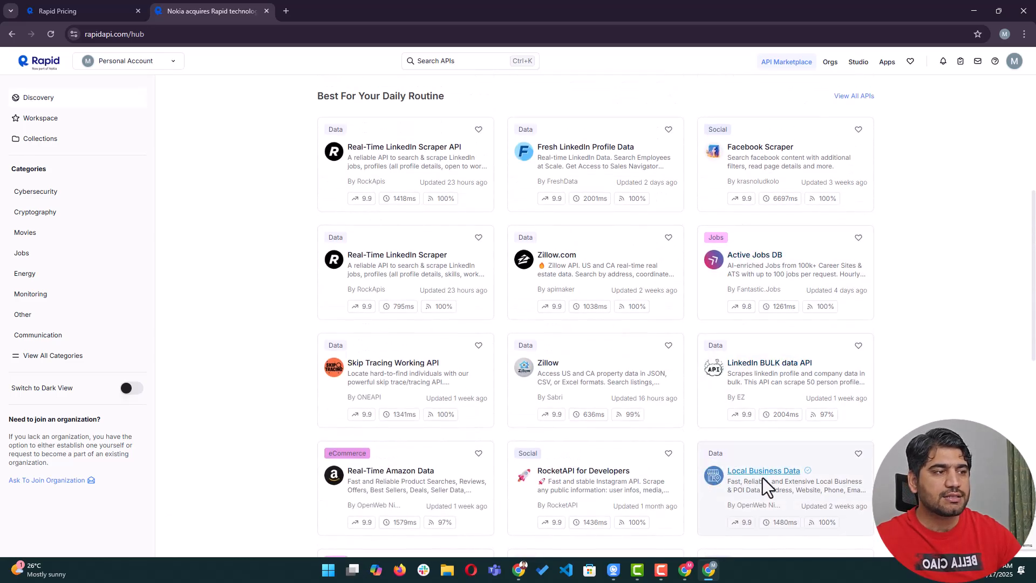
{"action": "scroll", "coordinate": [764, 476], "scroll_direction": "down", "scroll_amount": 2}
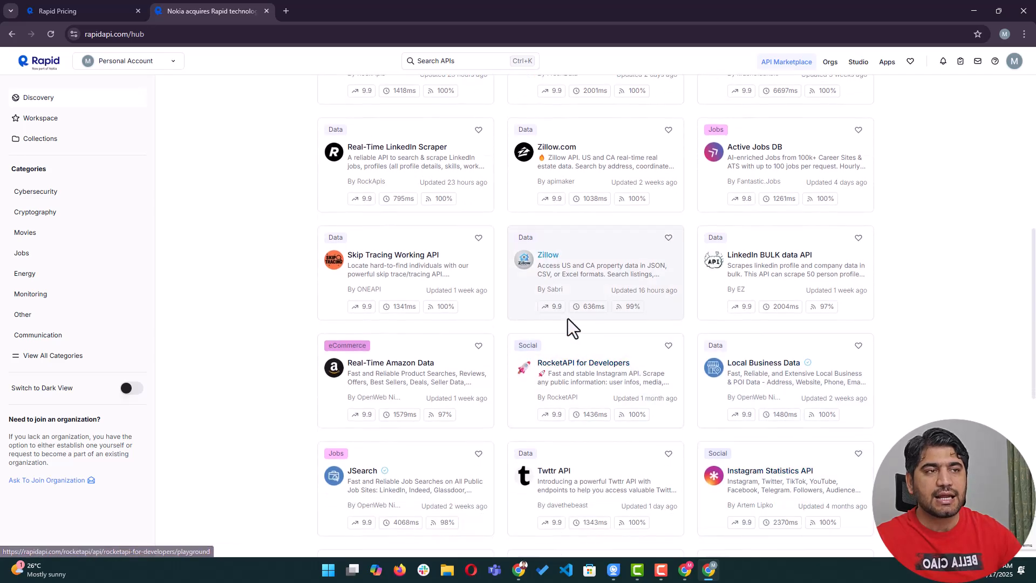
{"action": "scroll", "coordinate": [578, 354], "scroll_direction": "down", "scroll_amount": 7}
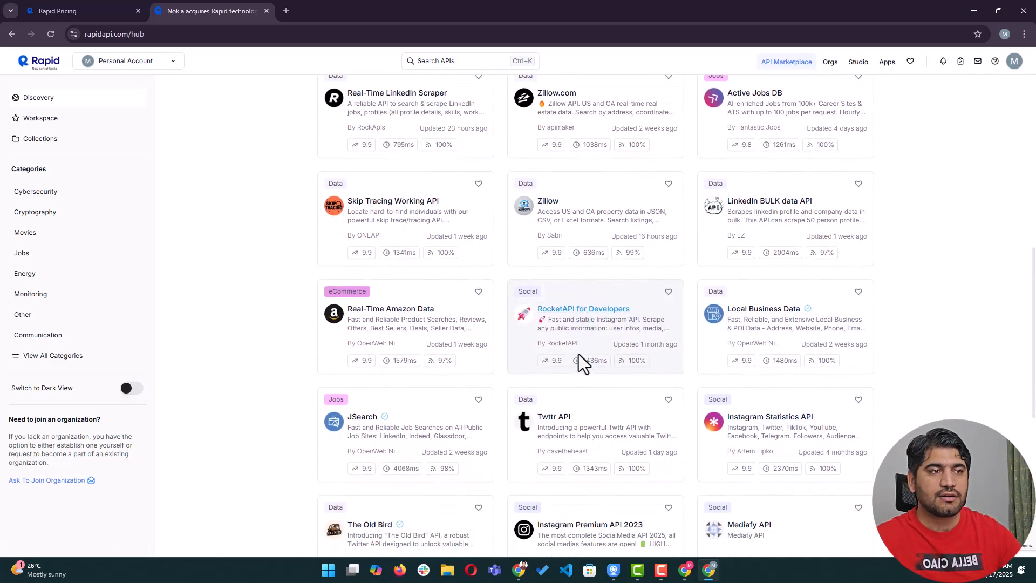
View the next page of APIs, then minimize RapidAPI and return to the submitted form.
{"action": "left_click", "coordinate": [849, 291]}
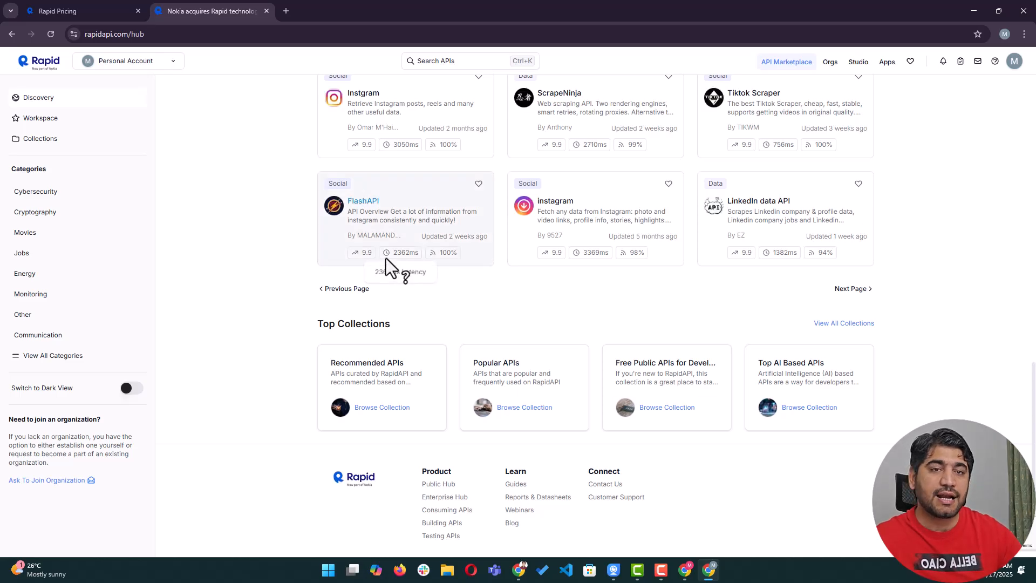
{"action": "scroll", "coordinate": [387, 258], "scroll_direction": "up", "scroll_amount": 8}
{"action": "scroll", "coordinate": [699, 198], "scroll_direction": "up", "scroll_amount": 6}
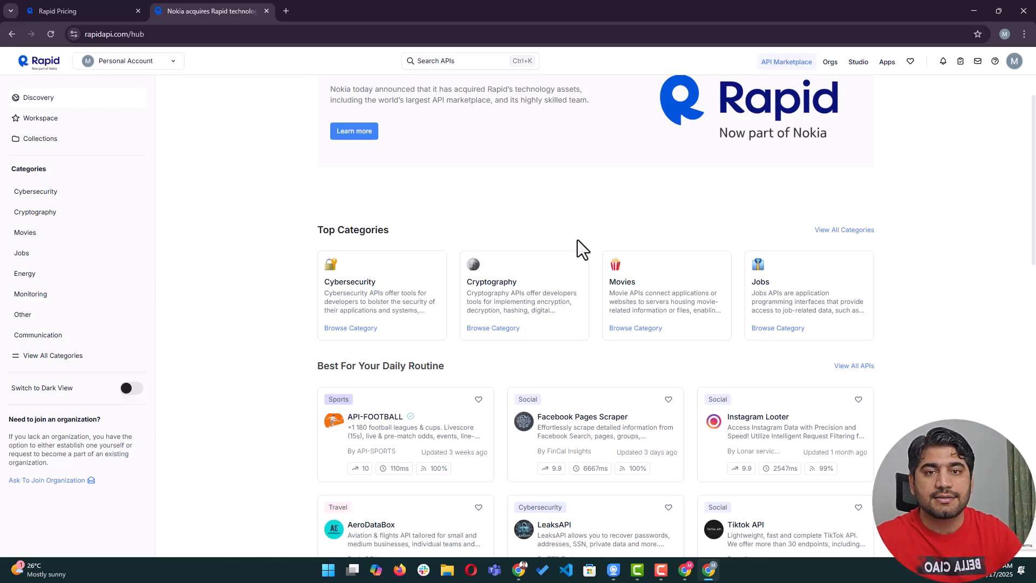
{"action": "scroll", "coordinate": [578, 239], "scroll_direction": "up", "scroll_amount": 1}
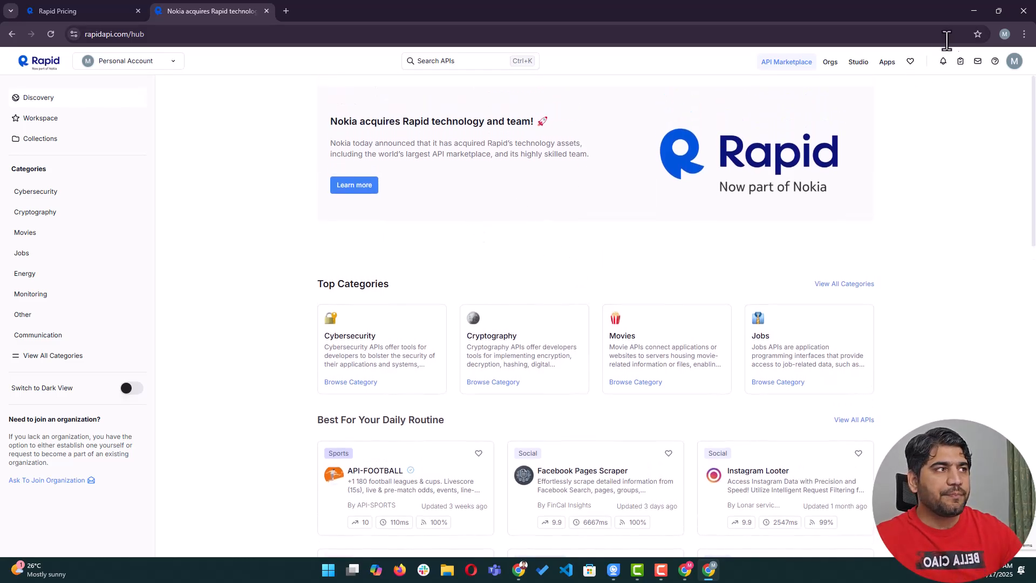
{"action": "left_click", "coordinate": [974, 11]}
{"action": "left_click", "coordinate": [488, 10]}
Move past the submitted n8n form and LinkedIn Profile sheet tabs to the rapidapi draw.io diagram.
{"action": "left_click", "coordinate": [333, 11]}
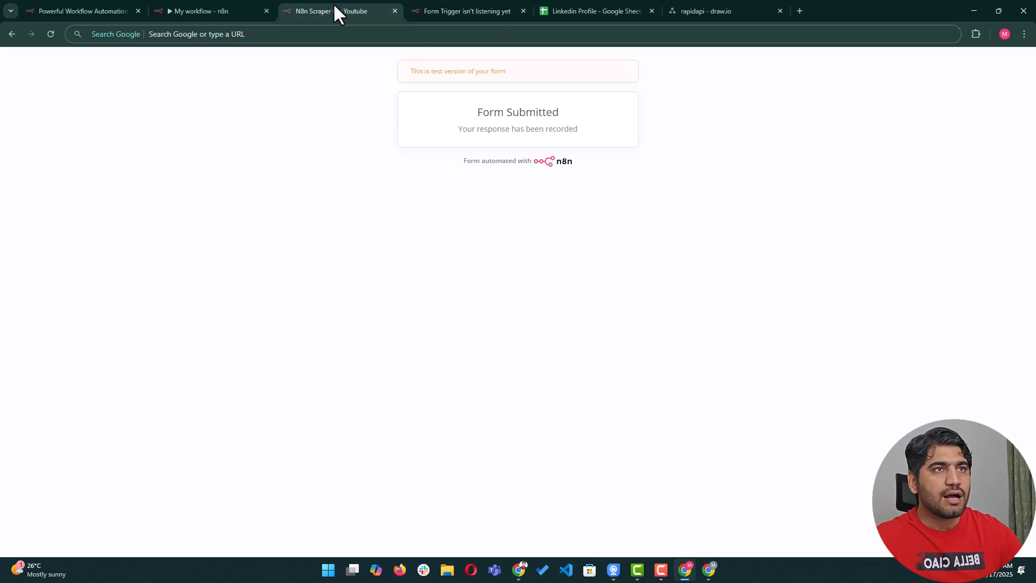
{"action": "left_click", "coordinate": [589, 11]}
{"action": "left_click", "coordinate": [696, 9]}
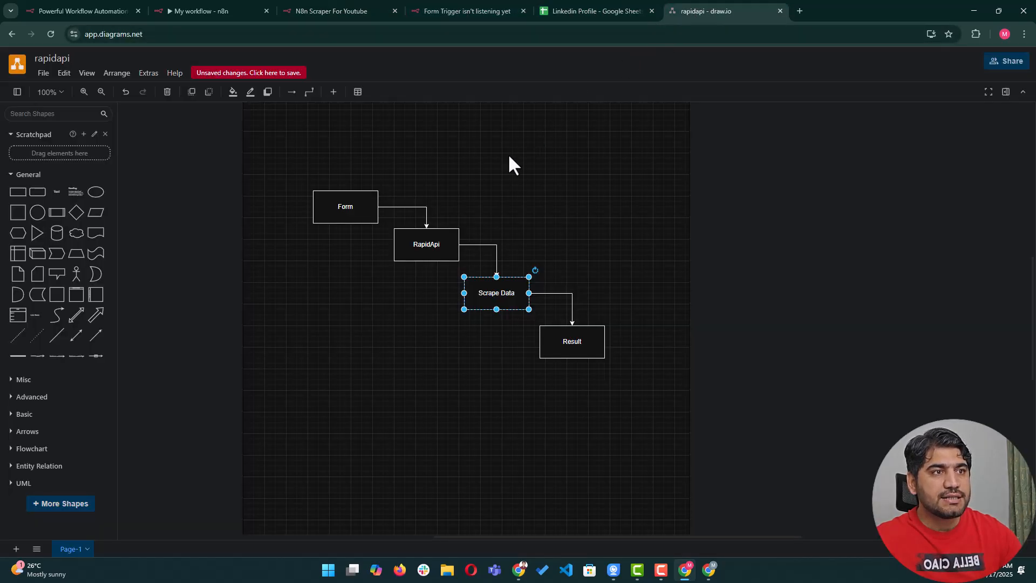